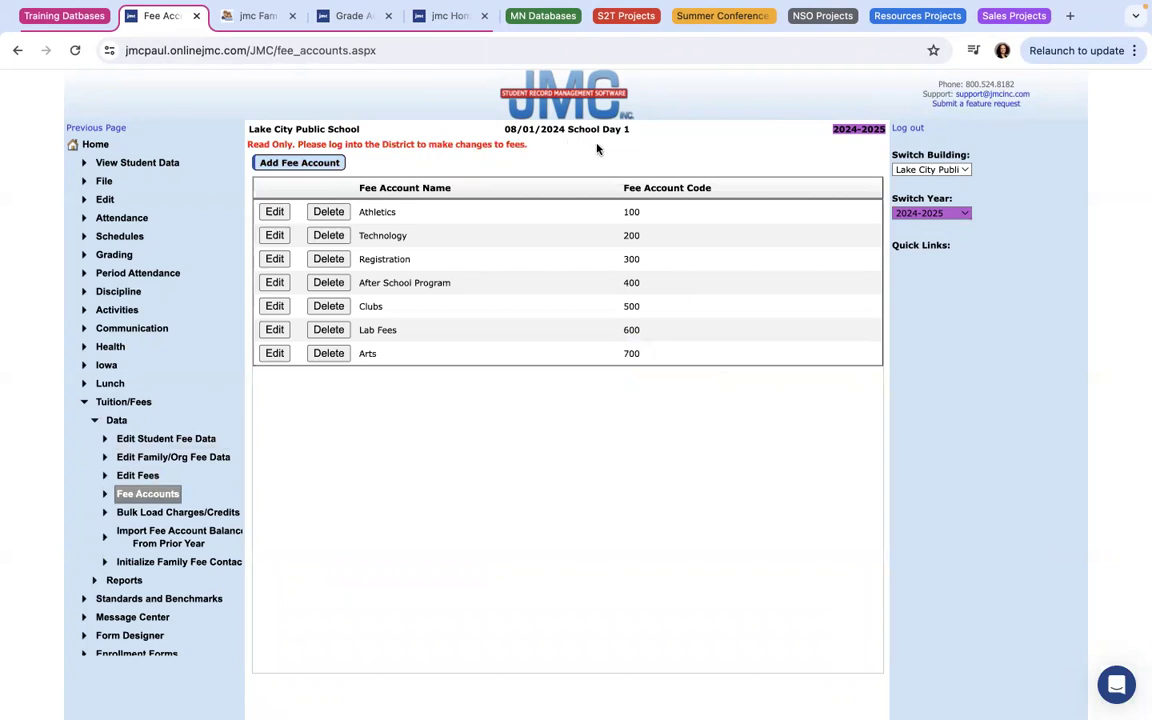
# Switch the building to Lake City School ISD and add a Drama Club fee account with code 900
pyautogui.click(964, 169)
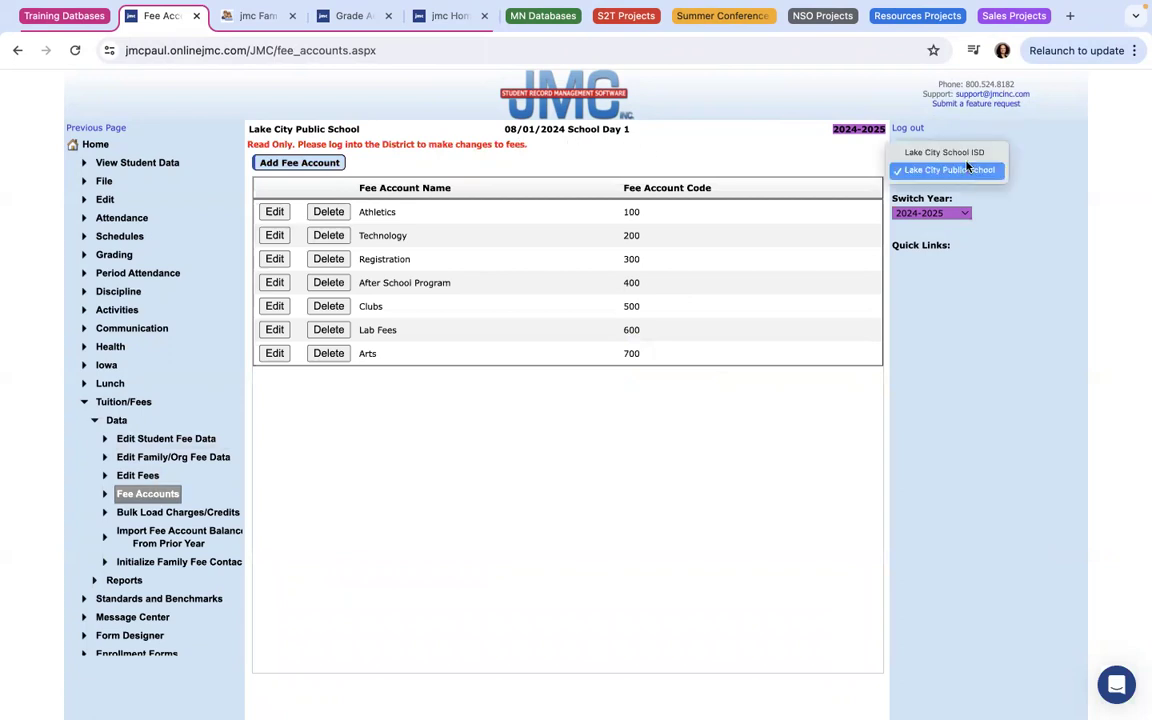
pyautogui.press('Escape')
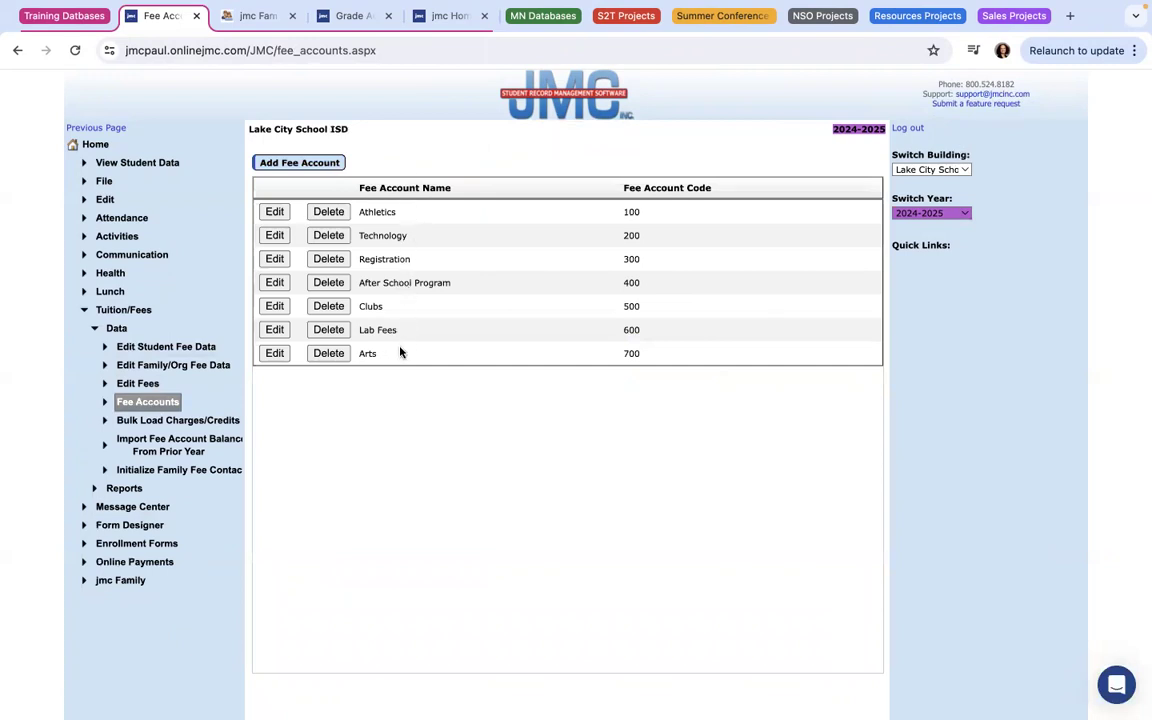
pyautogui.click(301, 164)
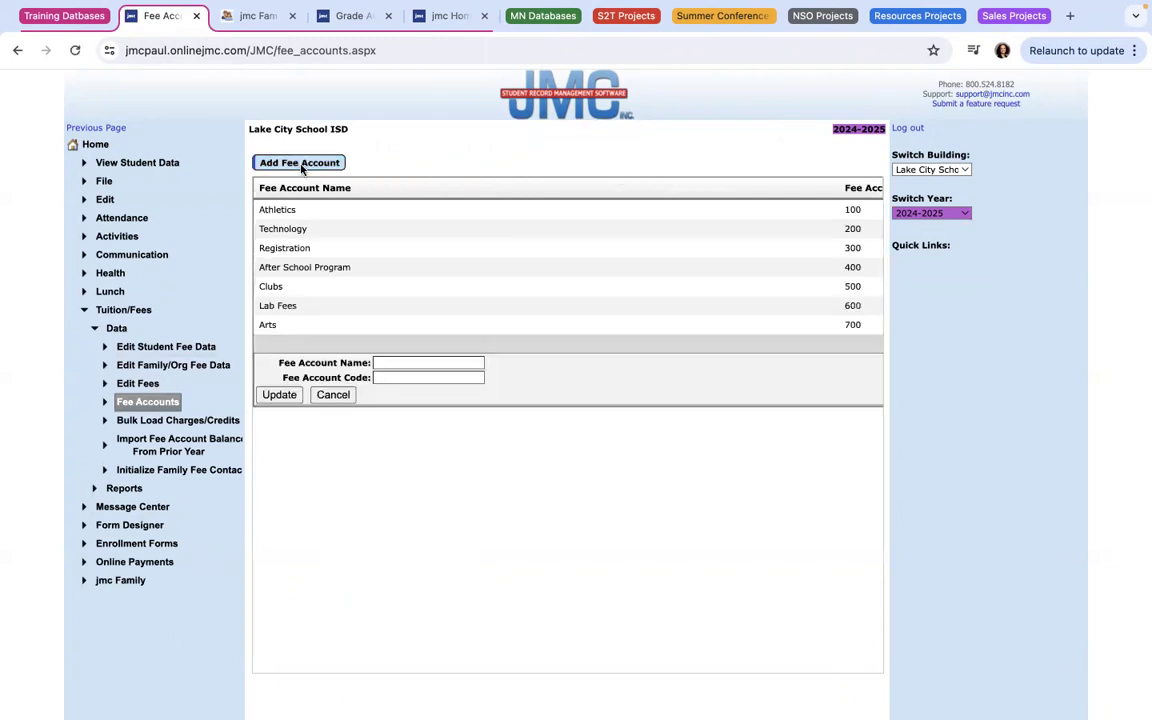
pyautogui.click(387, 362)
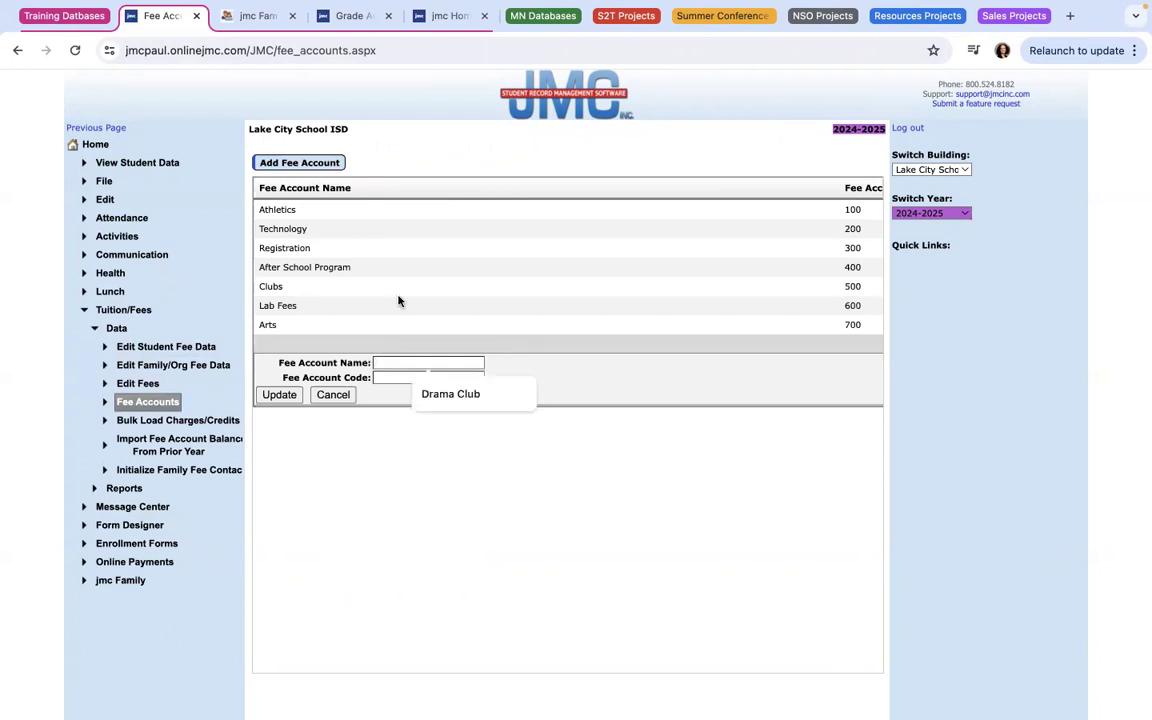
pyautogui.scroll(-1, 398, 301)
pyautogui.click(391, 320)
pyautogui.click(425, 355)
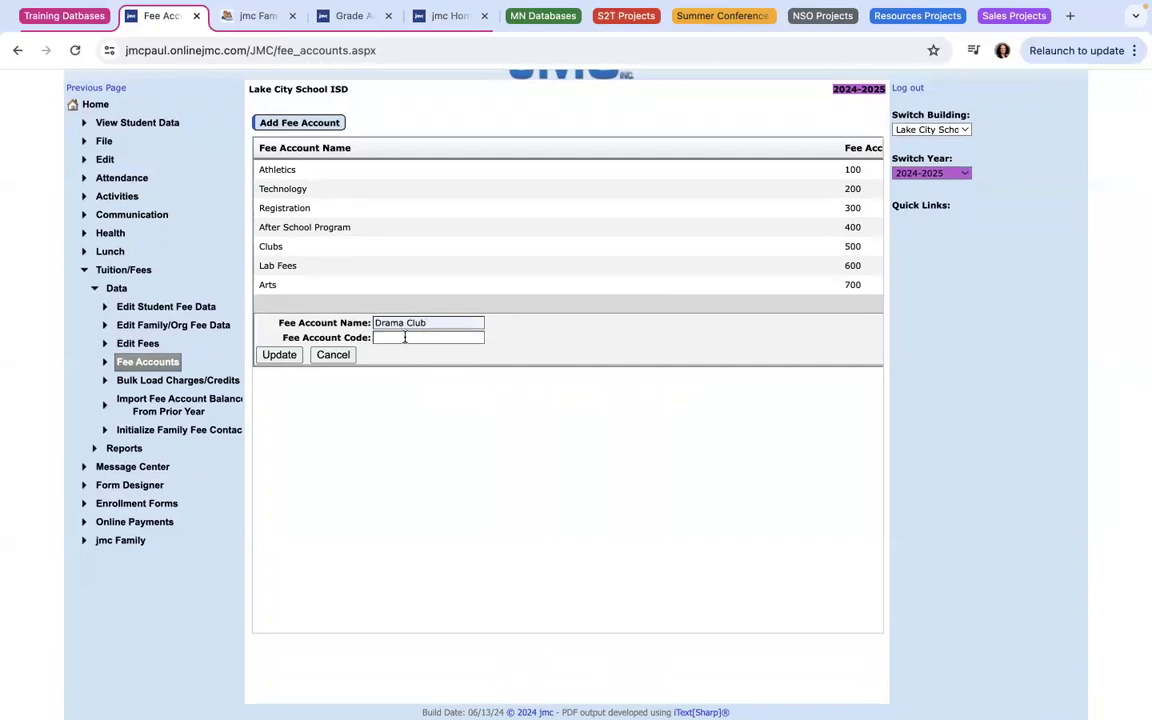
pyautogui.click(405, 337)
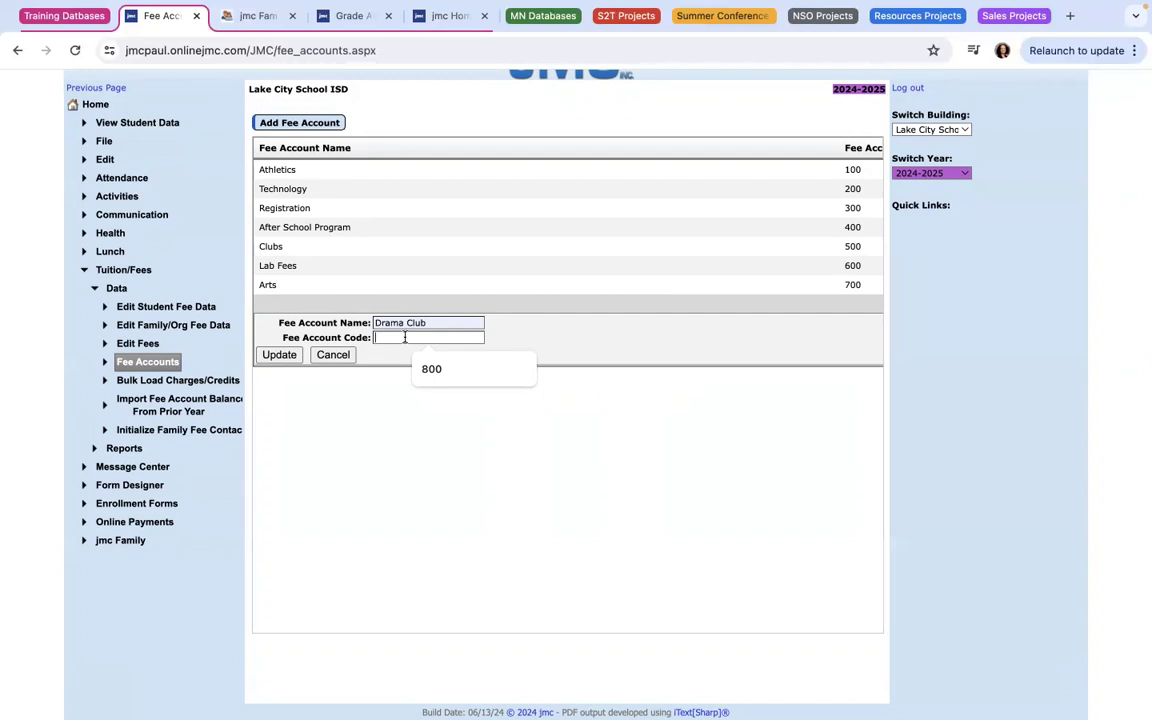
pyautogui.write('900')
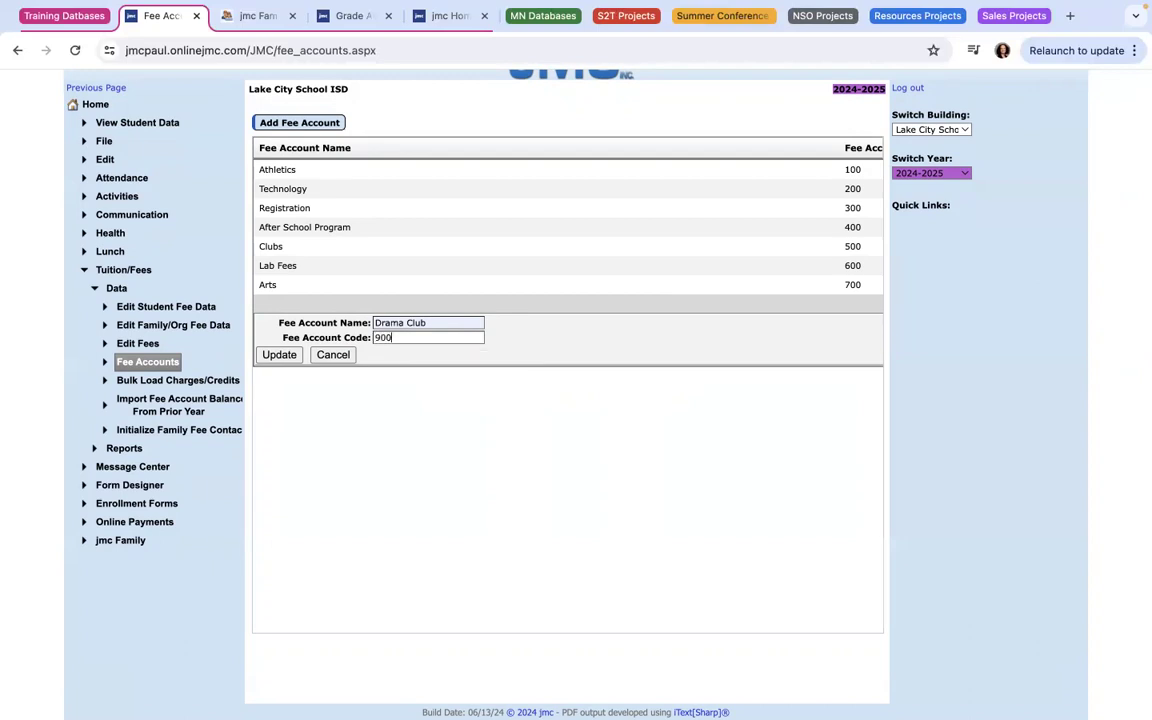
pyautogui.click(279, 355)
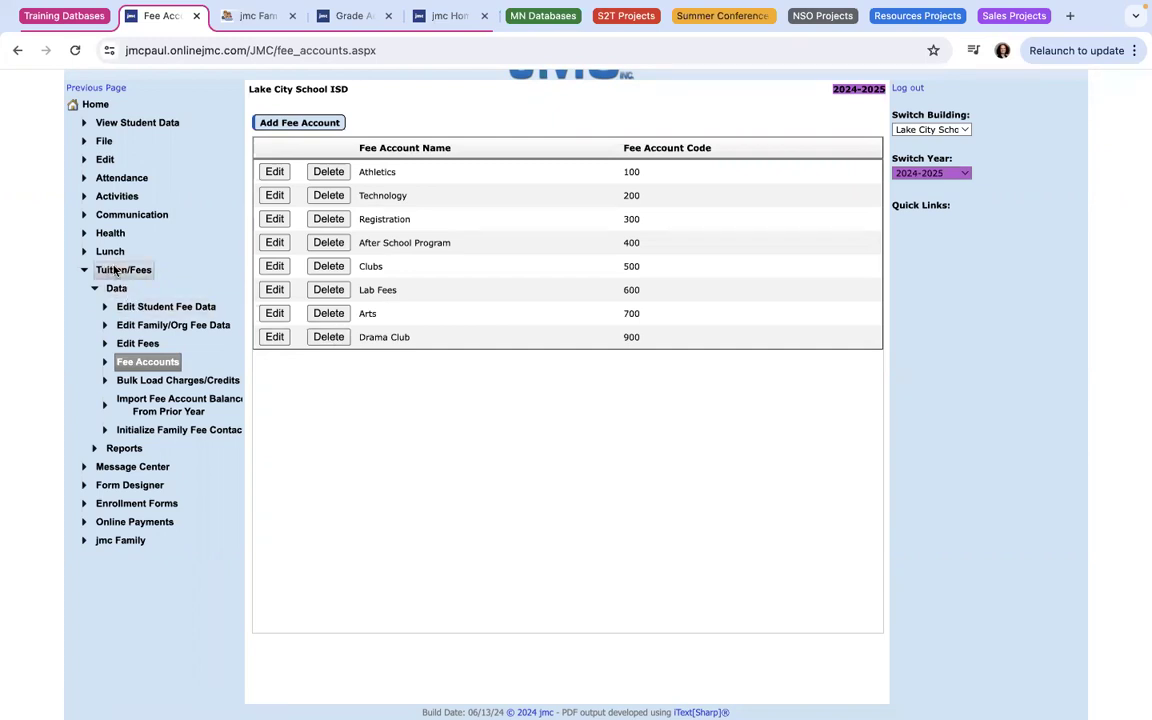
# Open the list of fees and examine its entries and the 10th Grade Biology fee's settings without changing them
pyautogui.click(134, 344)
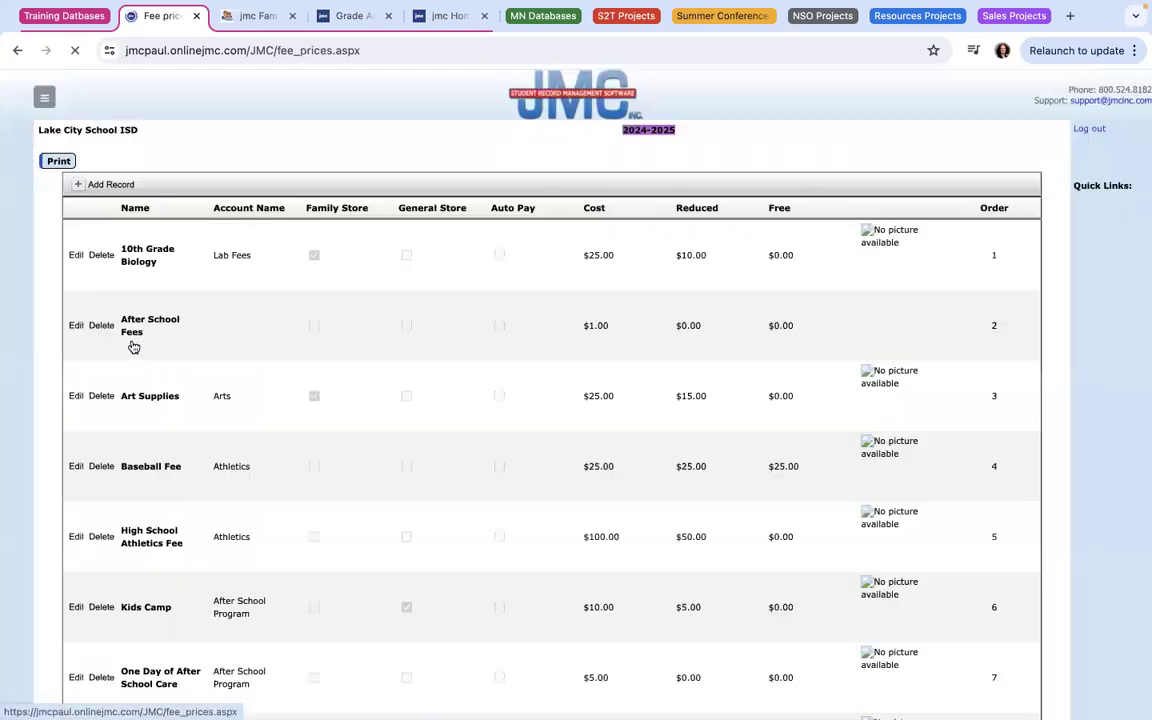
pyautogui.scroll(-5, 209, 302)
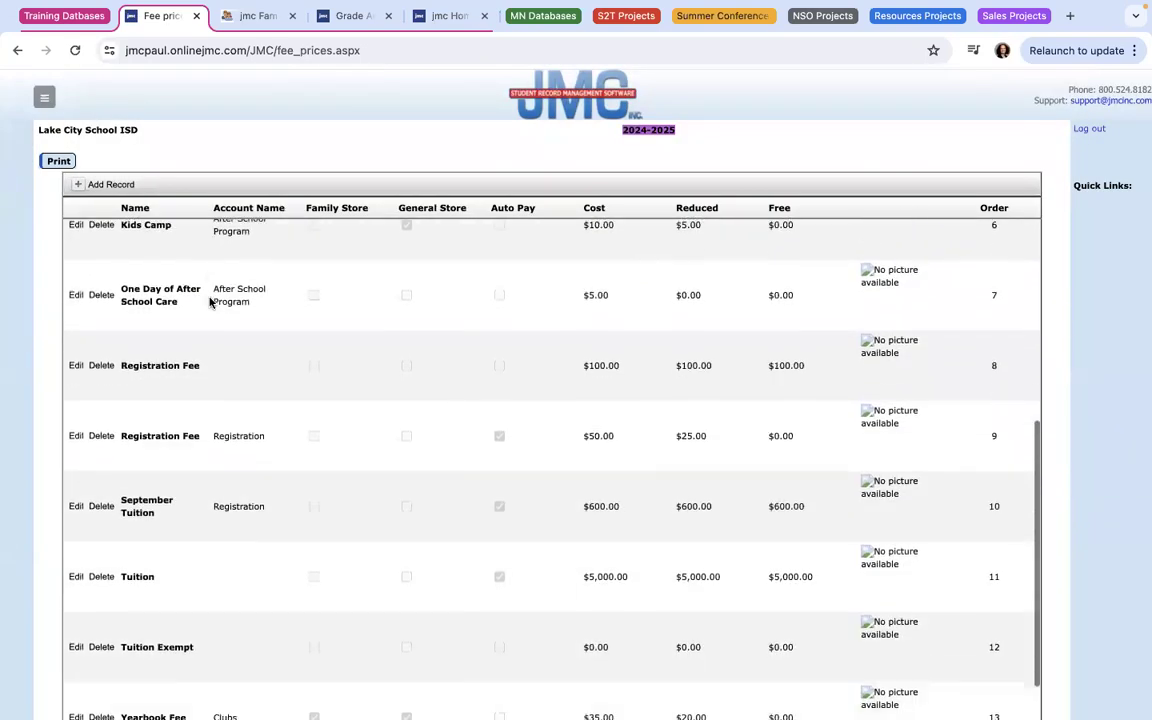
pyautogui.scroll(-2, 209, 302)
pyautogui.scroll(7, 209, 302)
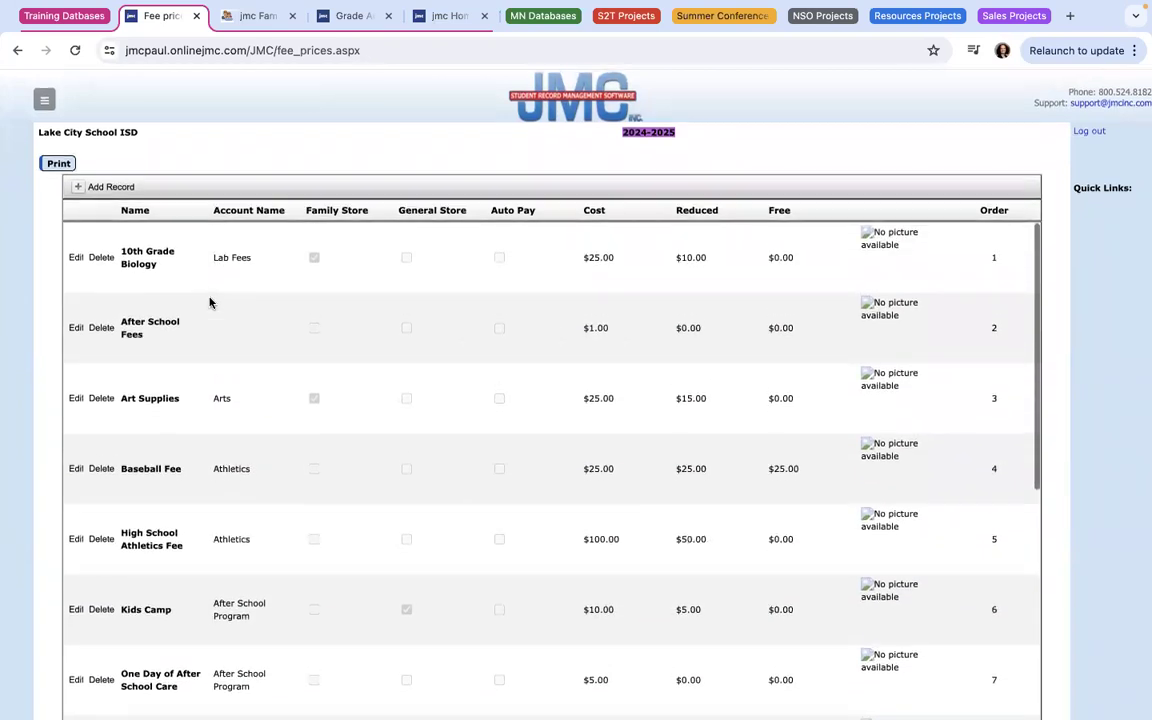
pyautogui.click(76, 254)
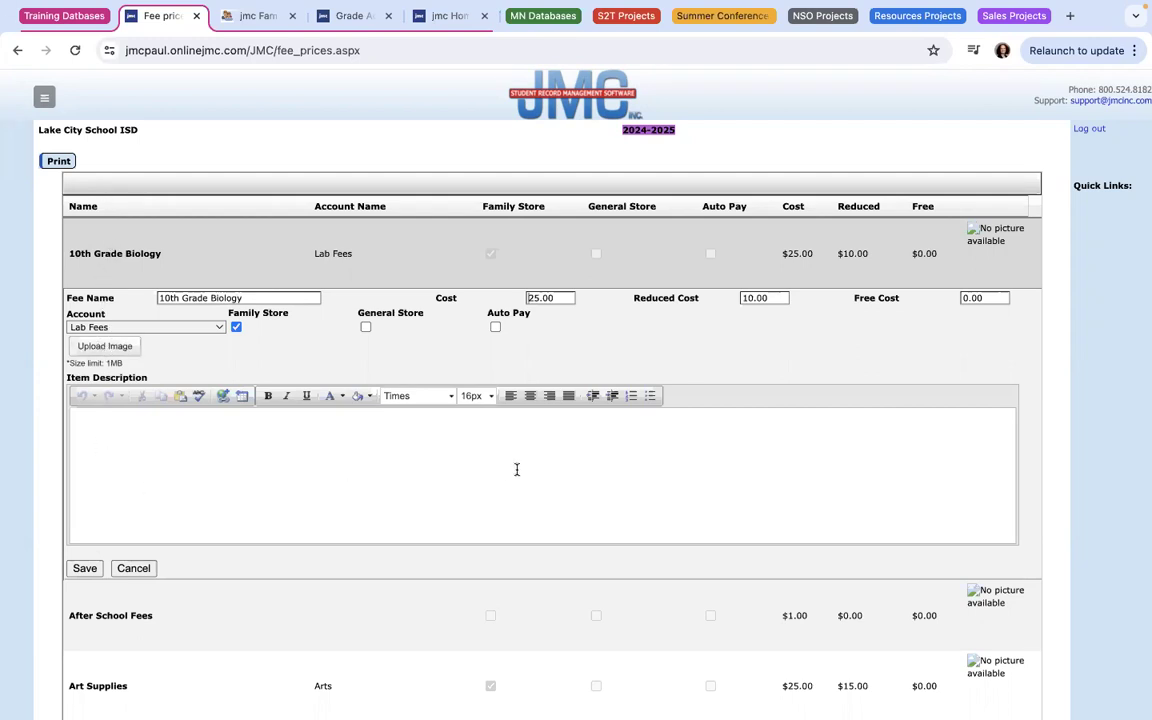
pyautogui.click(134, 568)
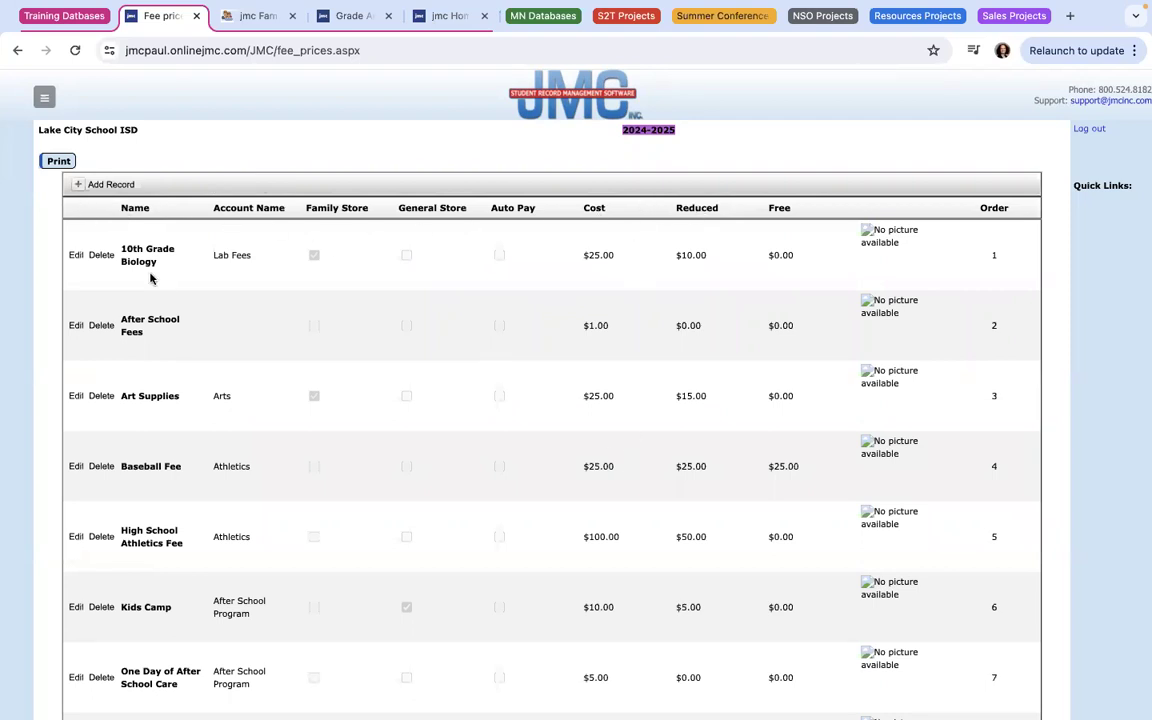
# Edit the 10th Grade Biology fee, keeping the Lab Fees account, enable Auto Pay, and save the record
pyautogui.click(74, 254)
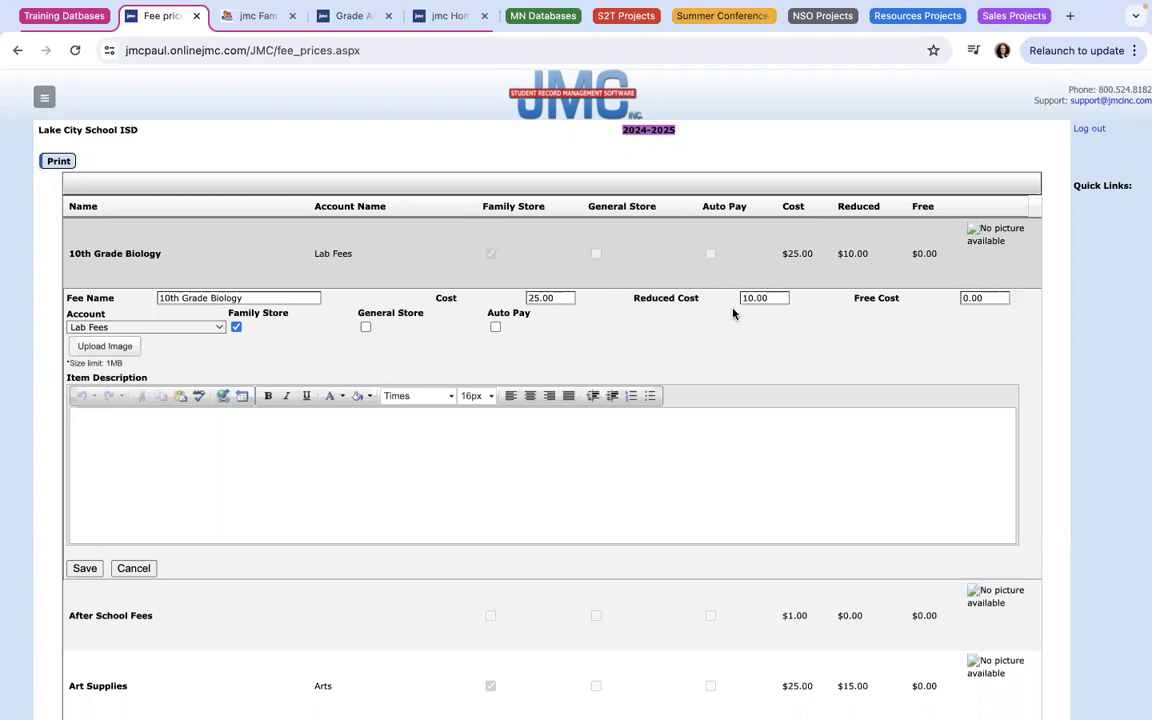
pyautogui.click(214, 330)
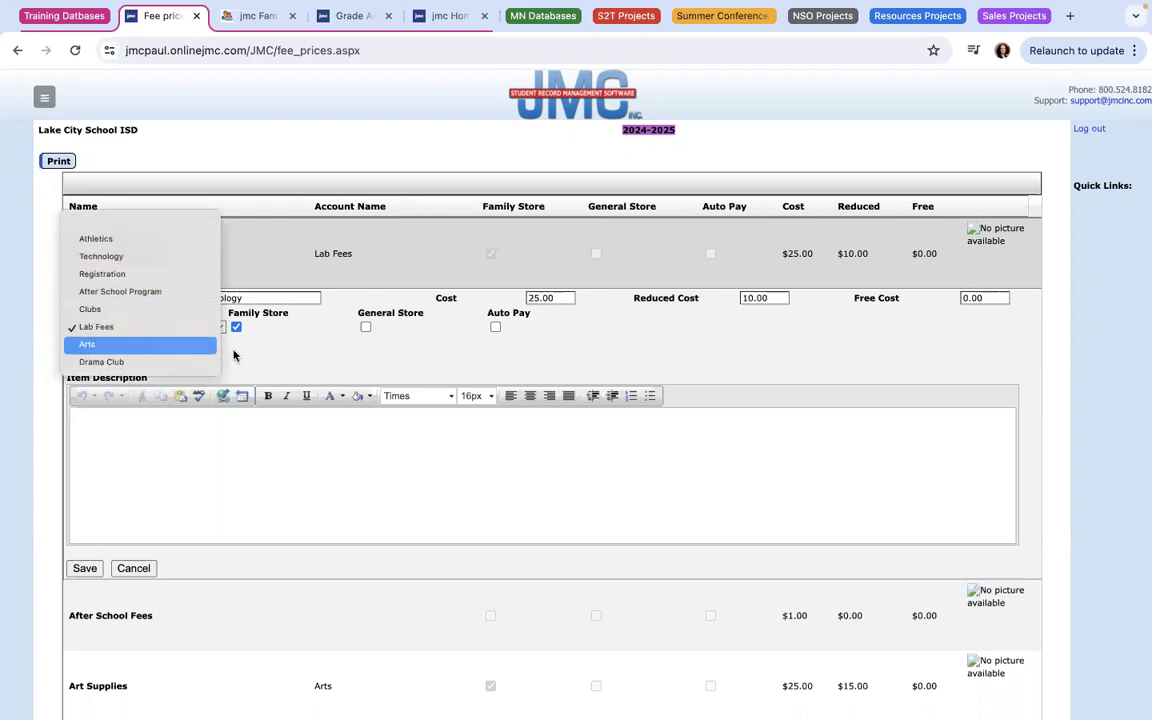
pyautogui.click(233, 355)
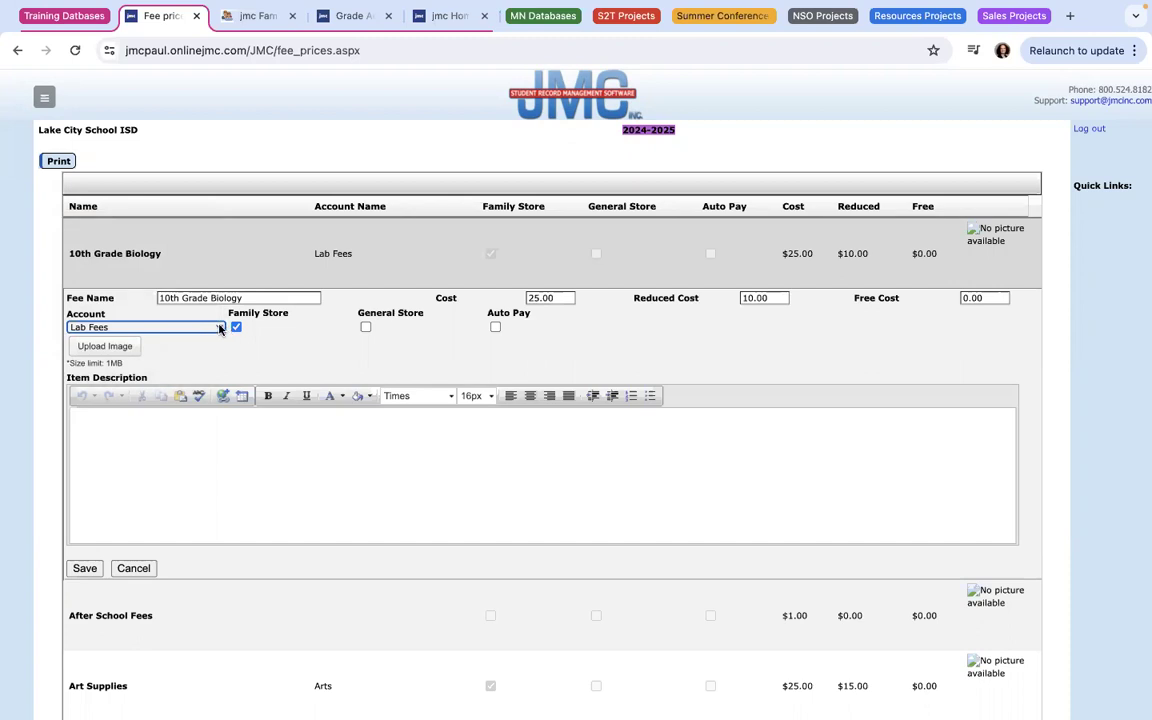
pyautogui.click(218, 328)
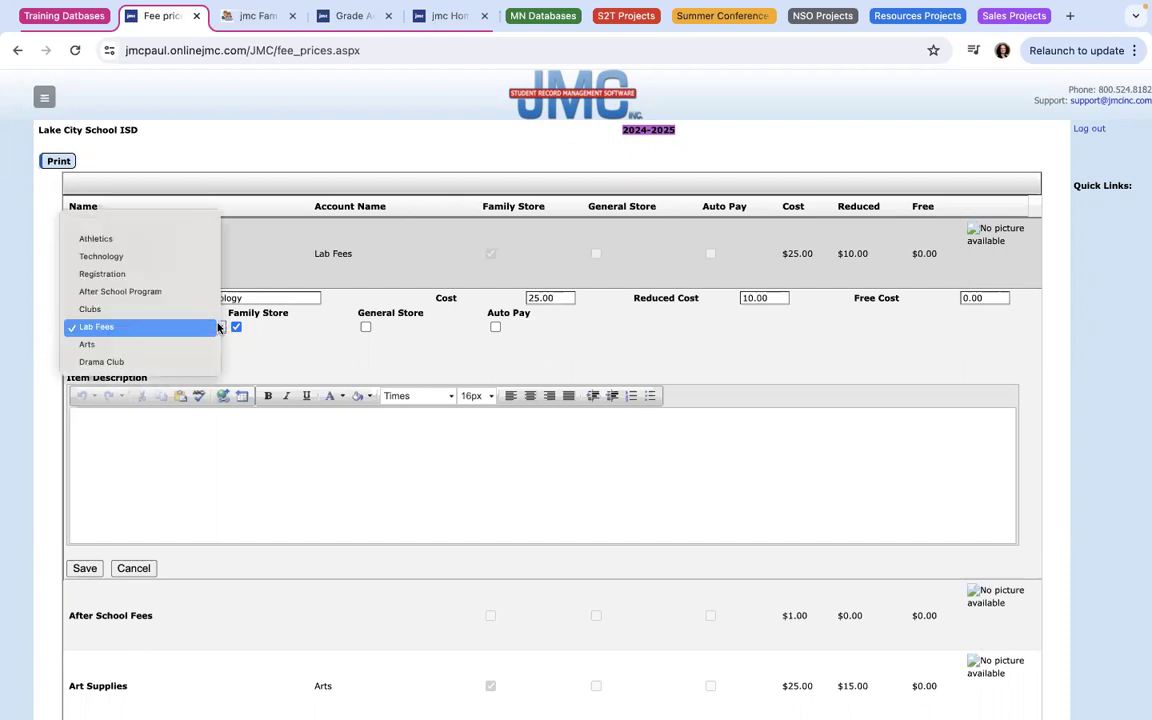
pyautogui.click(78, 328)
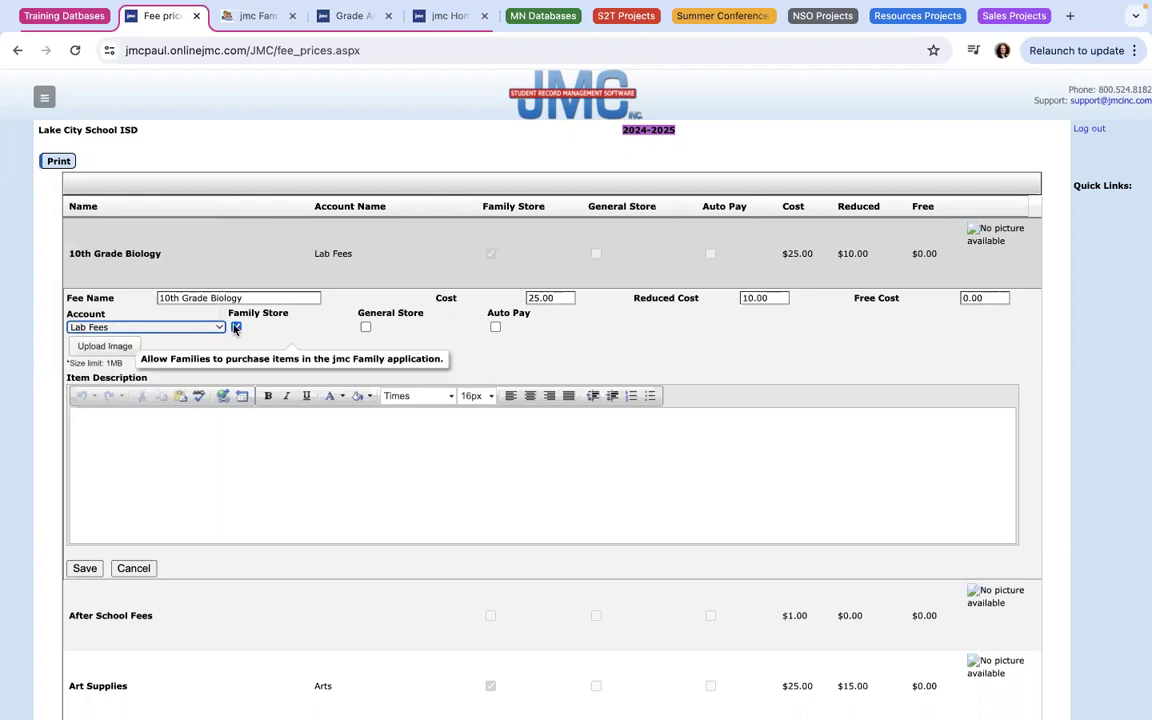
pyautogui.click(495, 327)
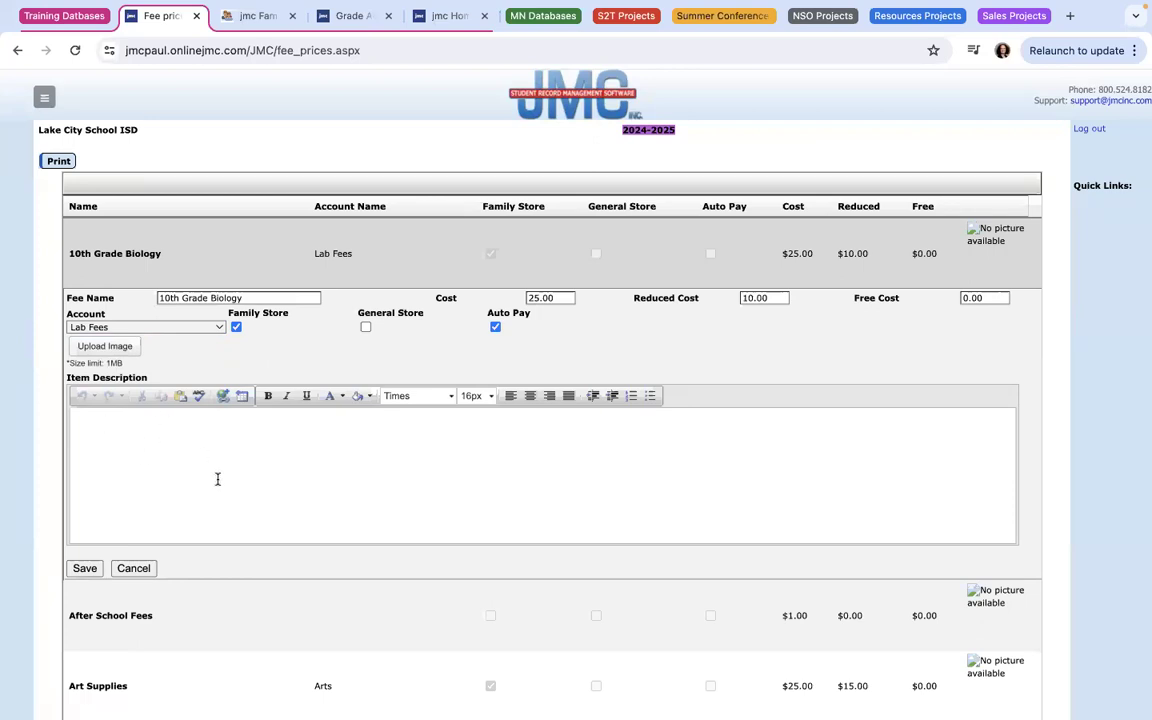
pyautogui.click(85, 568)
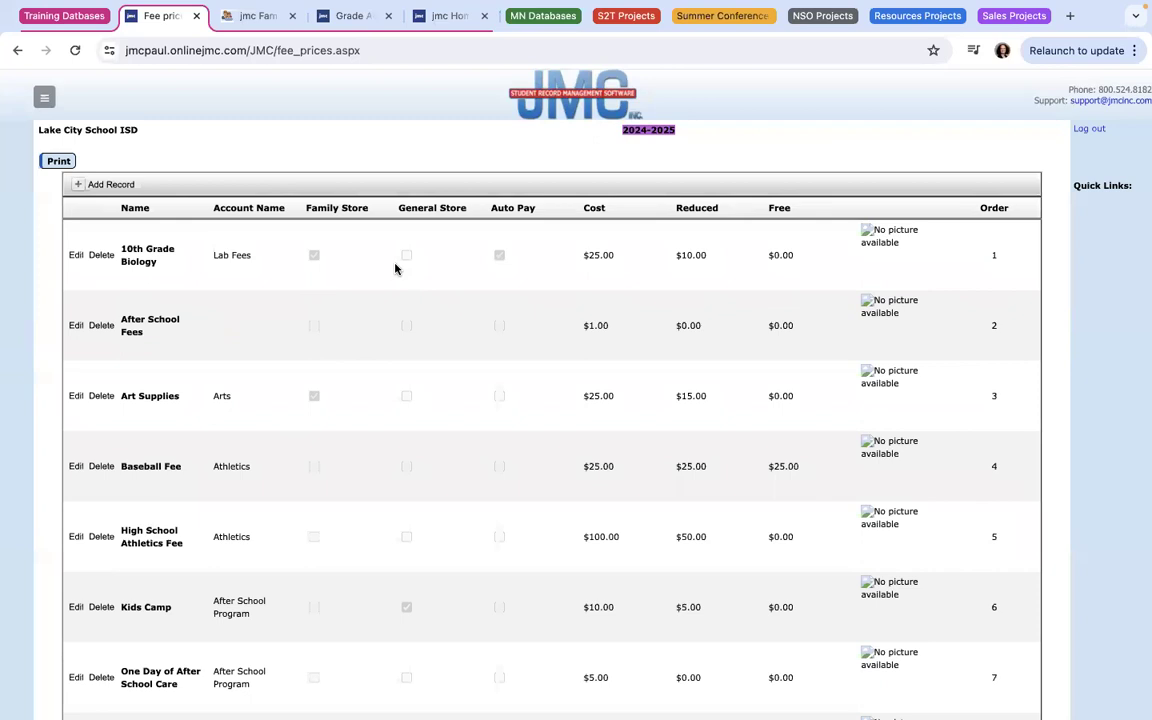
# Switch to the "061924 Digging into Tuition and Fees" presentation in Preview, show it full screen, and advance to the bulk load charges explanation
pyautogui.moveTo(45, 10)
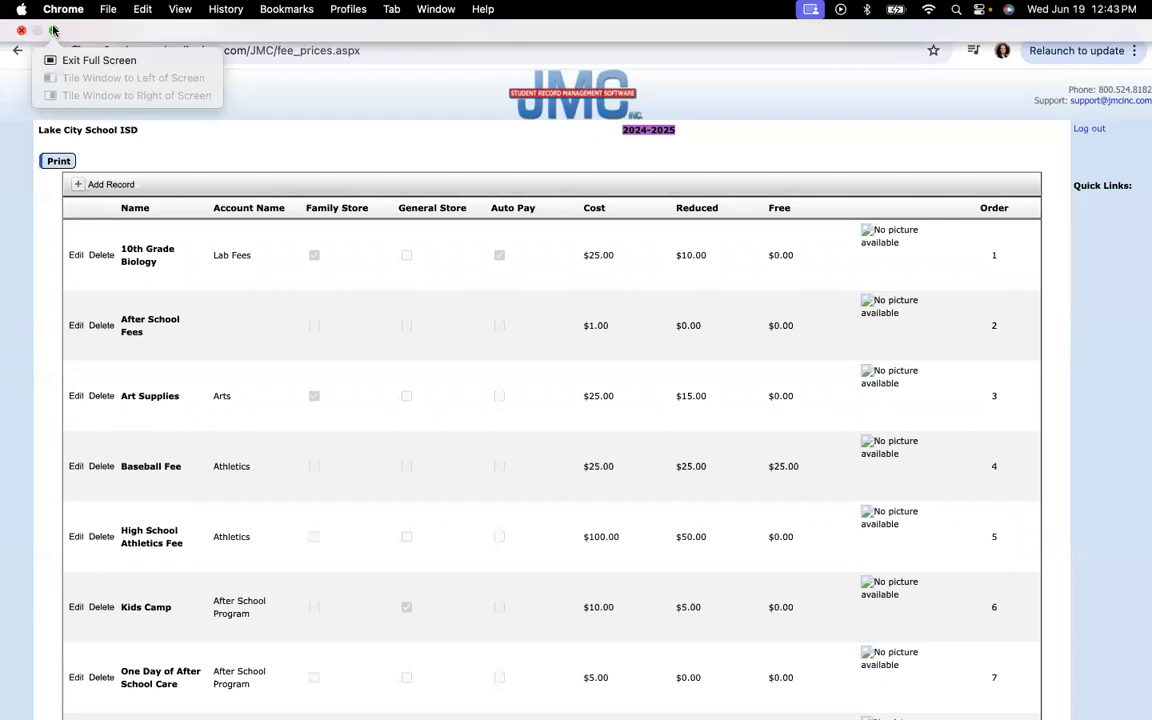
pyautogui.click(53, 30)
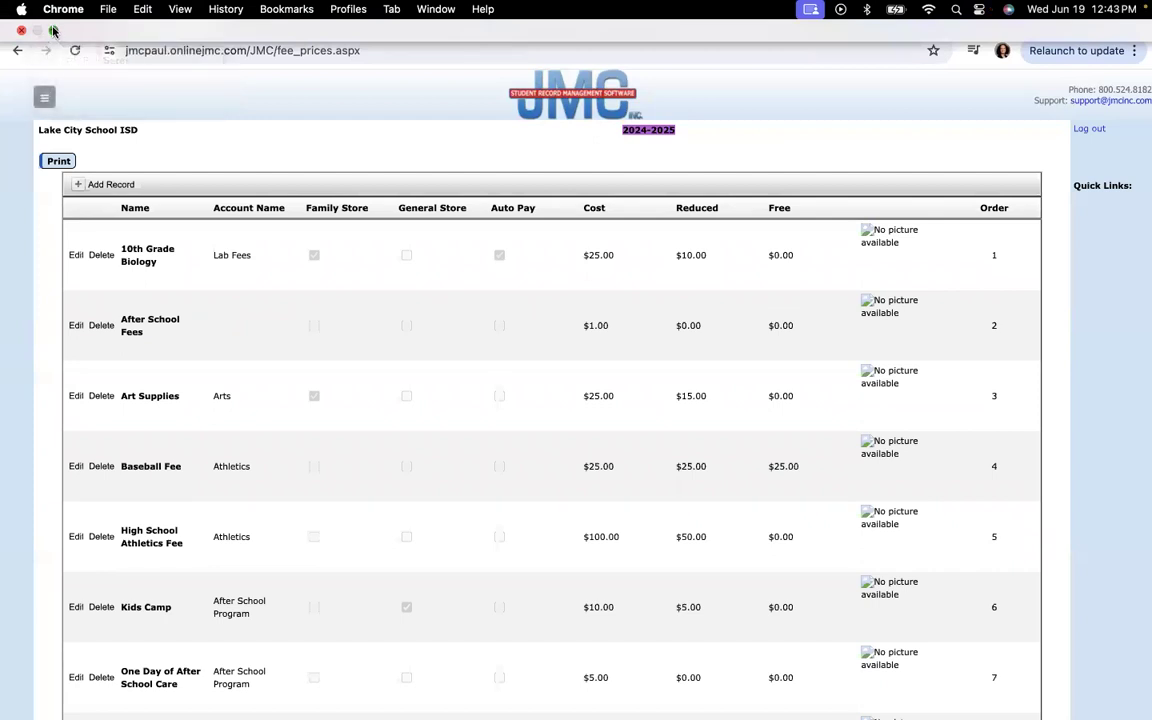
pyautogui.press('super+Tab')
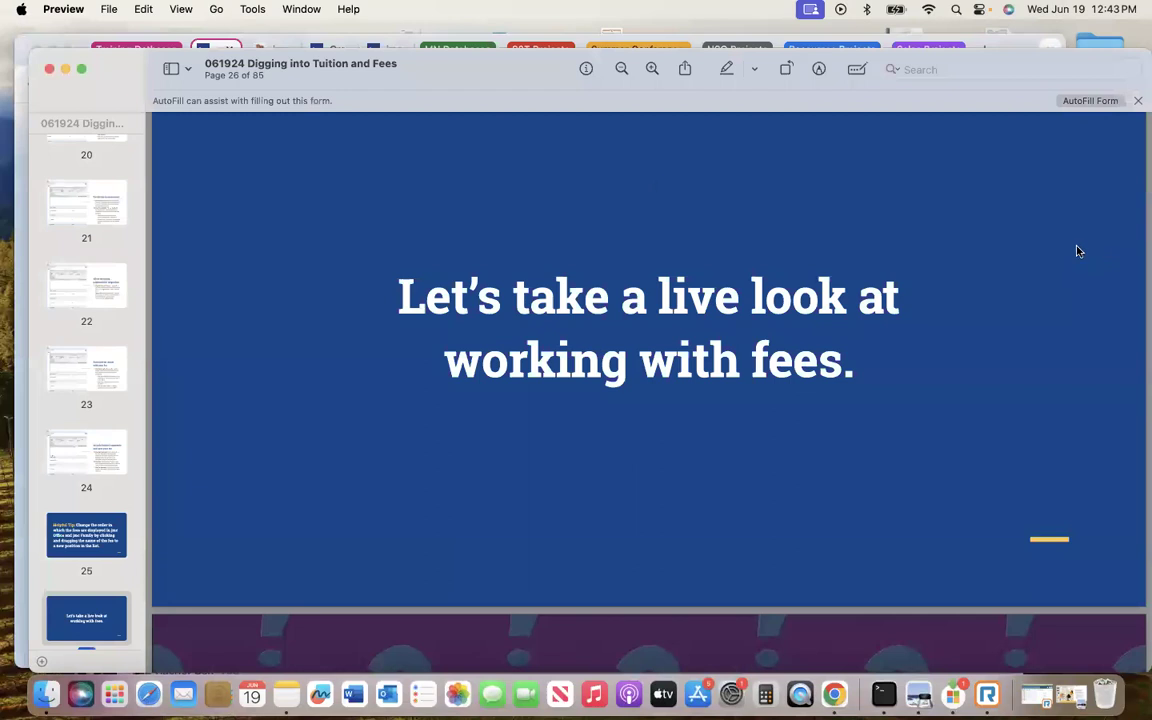
pyautogui.click(81, 68)
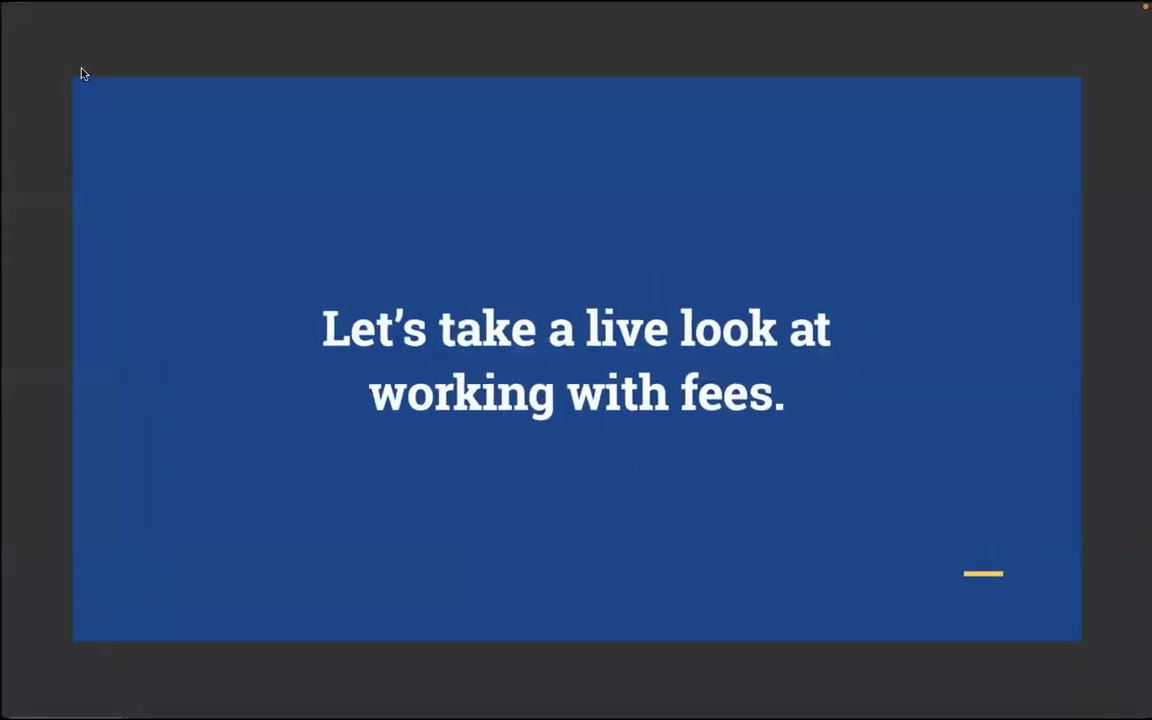
pyautogui.press('Right')
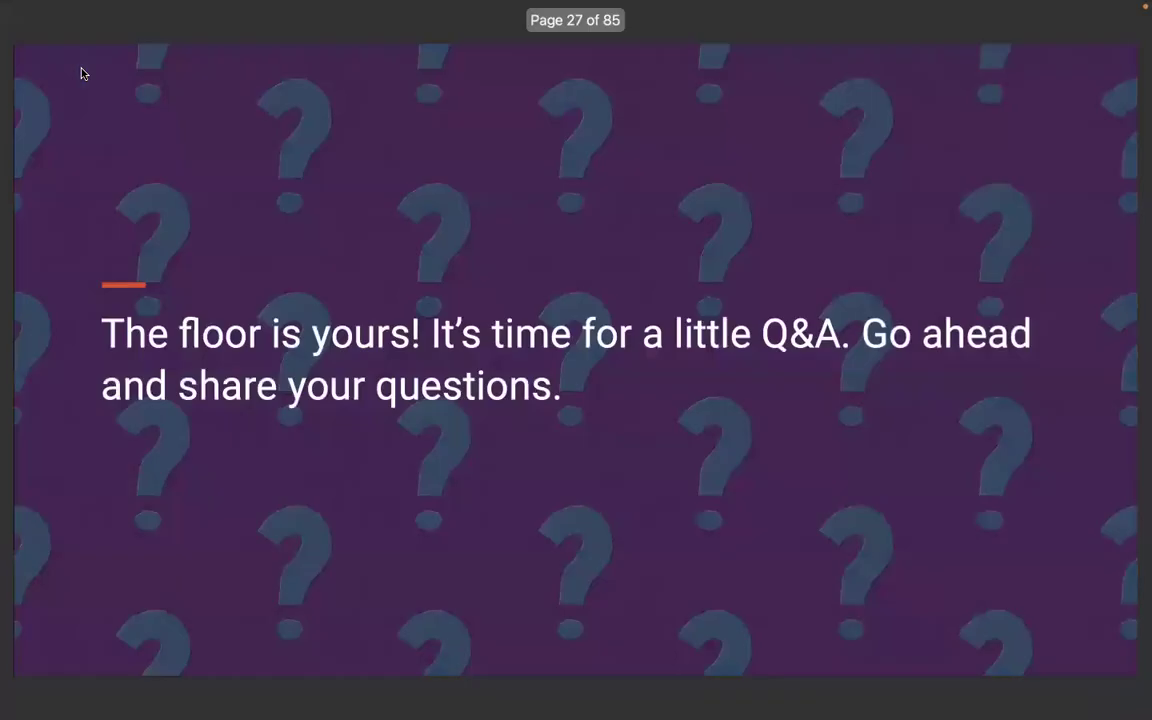
pyautogui.press('Right')
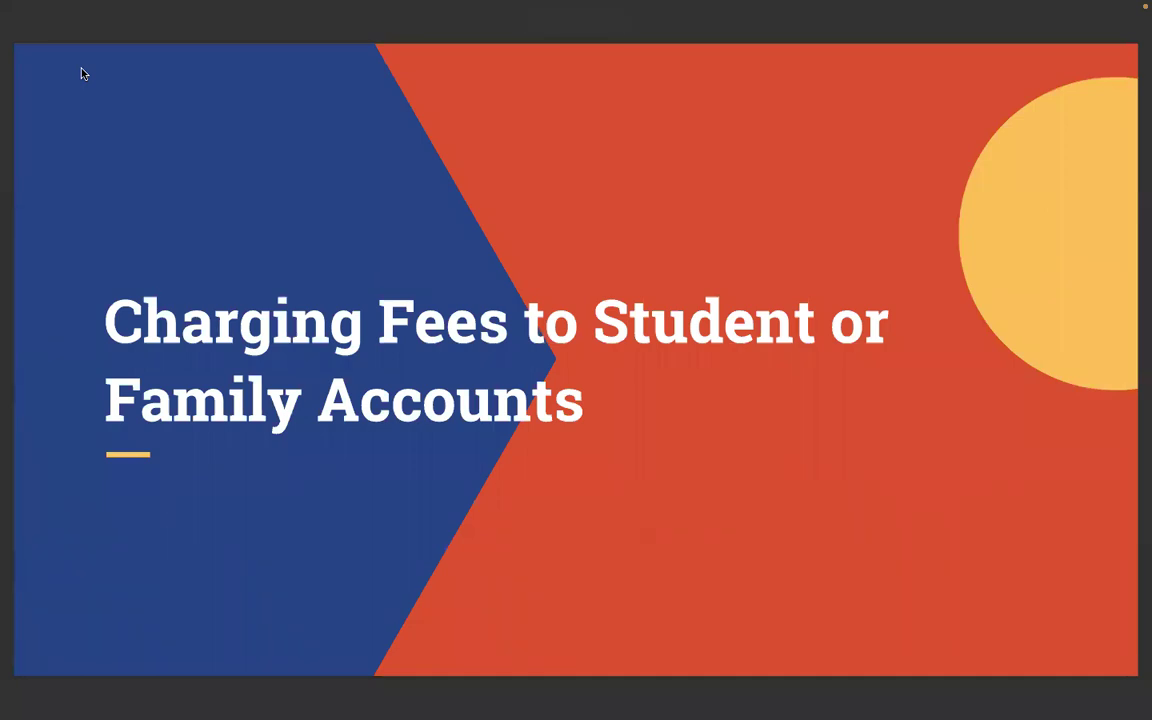
pyautogui.press('Right')
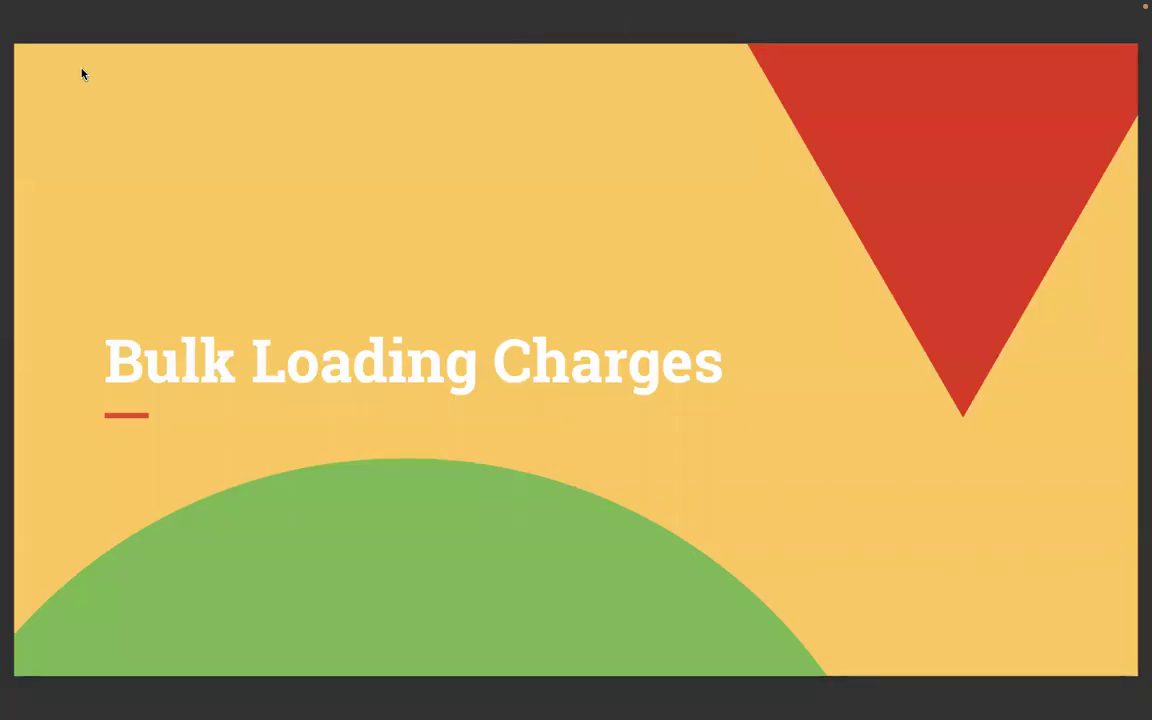
pyautogui.press('Right')
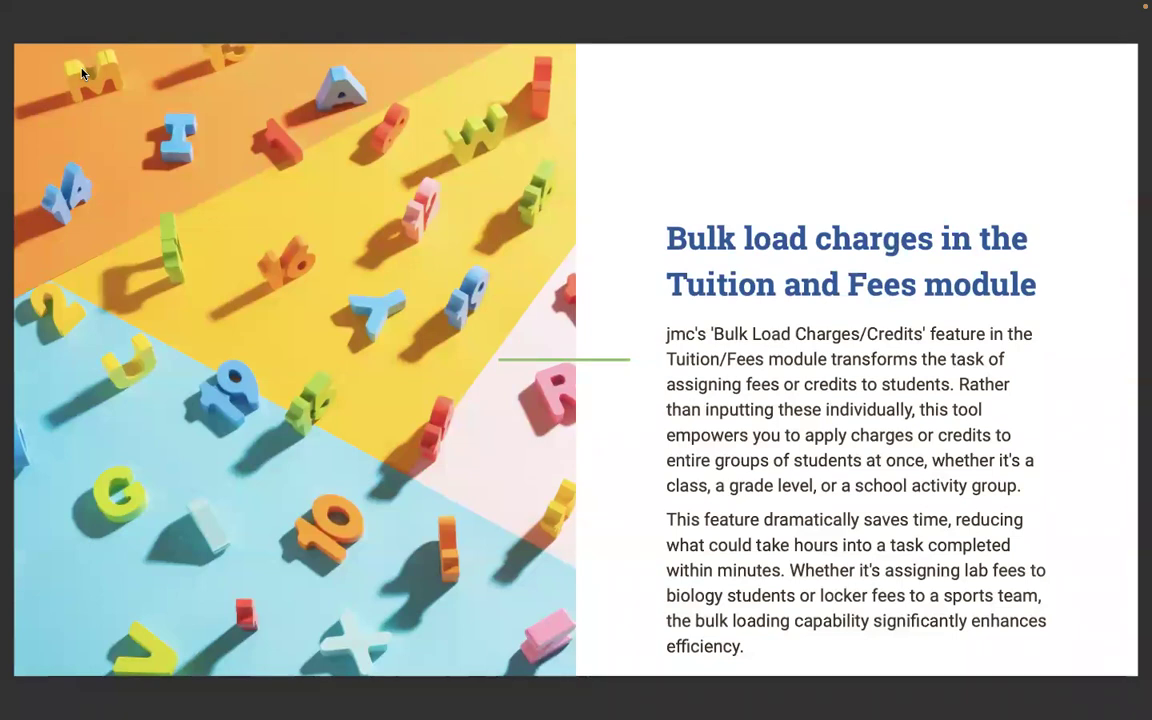
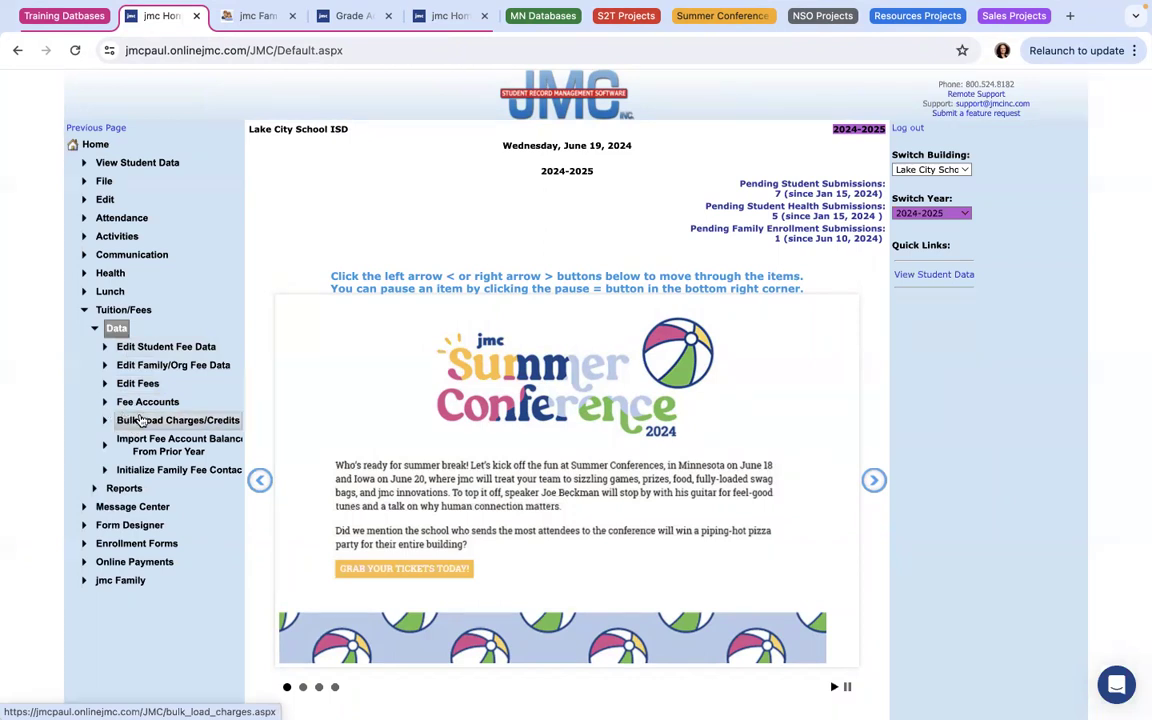
# Open Bulk Load Charges/Credits and switch to school year 2023-2024 and the Lake City Public School building
pyautogui.click(145, 421)
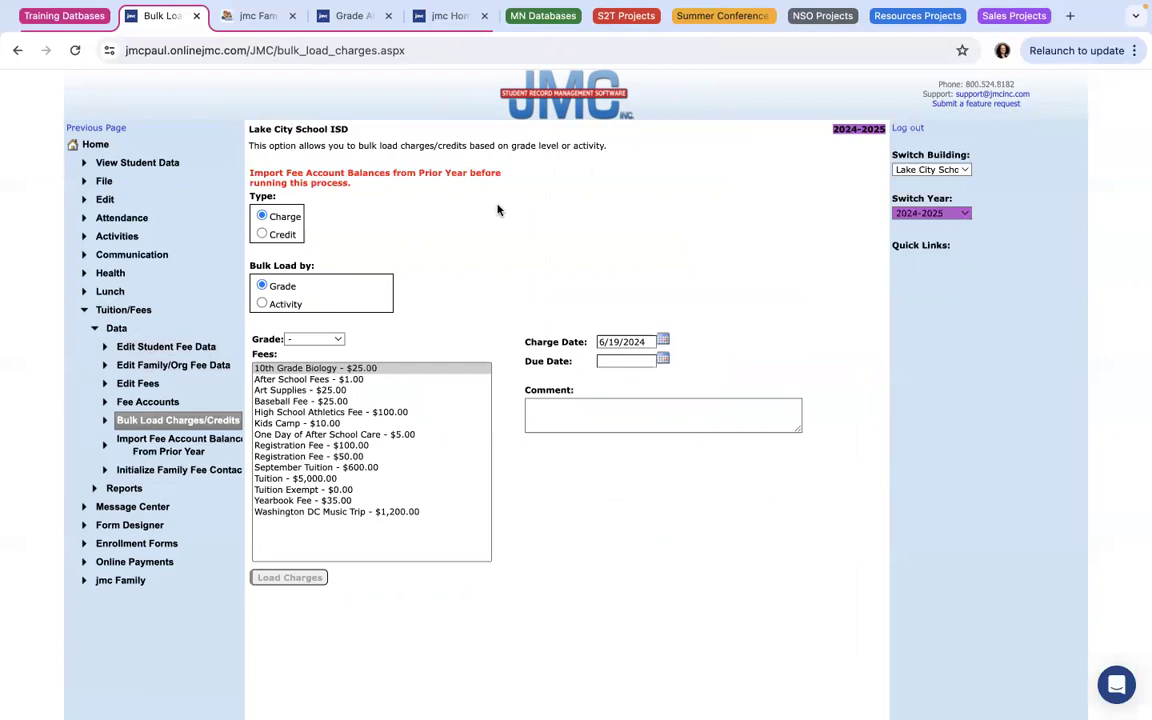
pyautogui.click(950, 213)
pyautogui.click(946, 196)
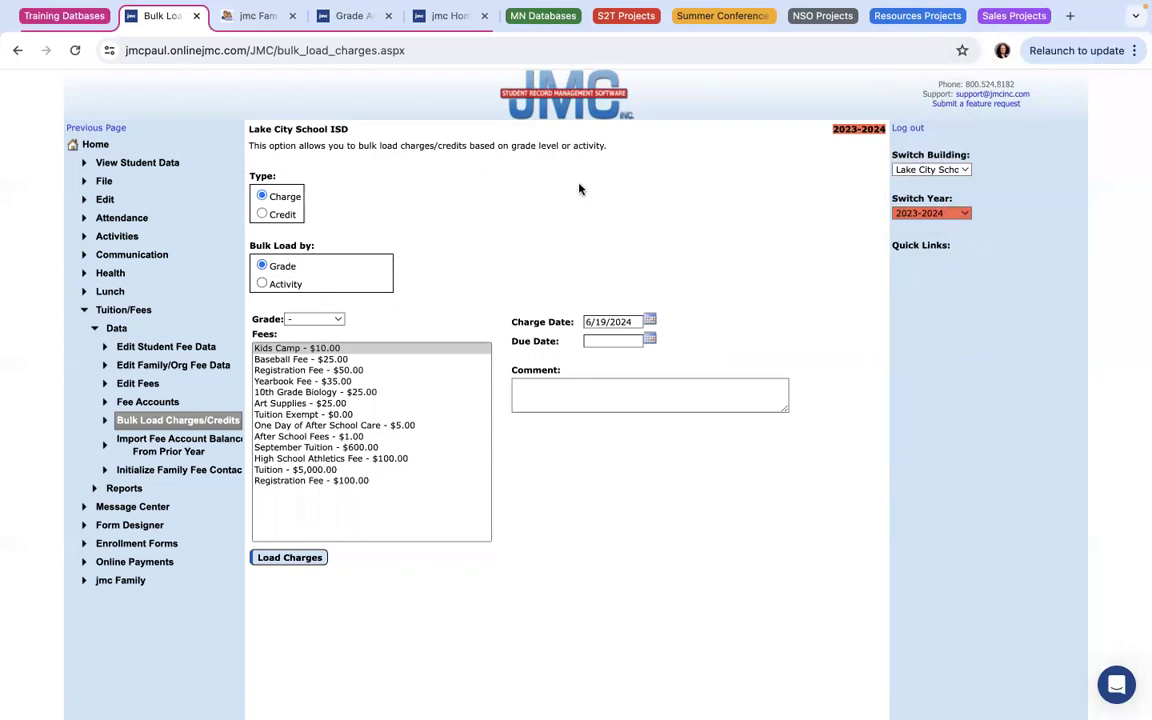
pyautogui.click(958, 172)
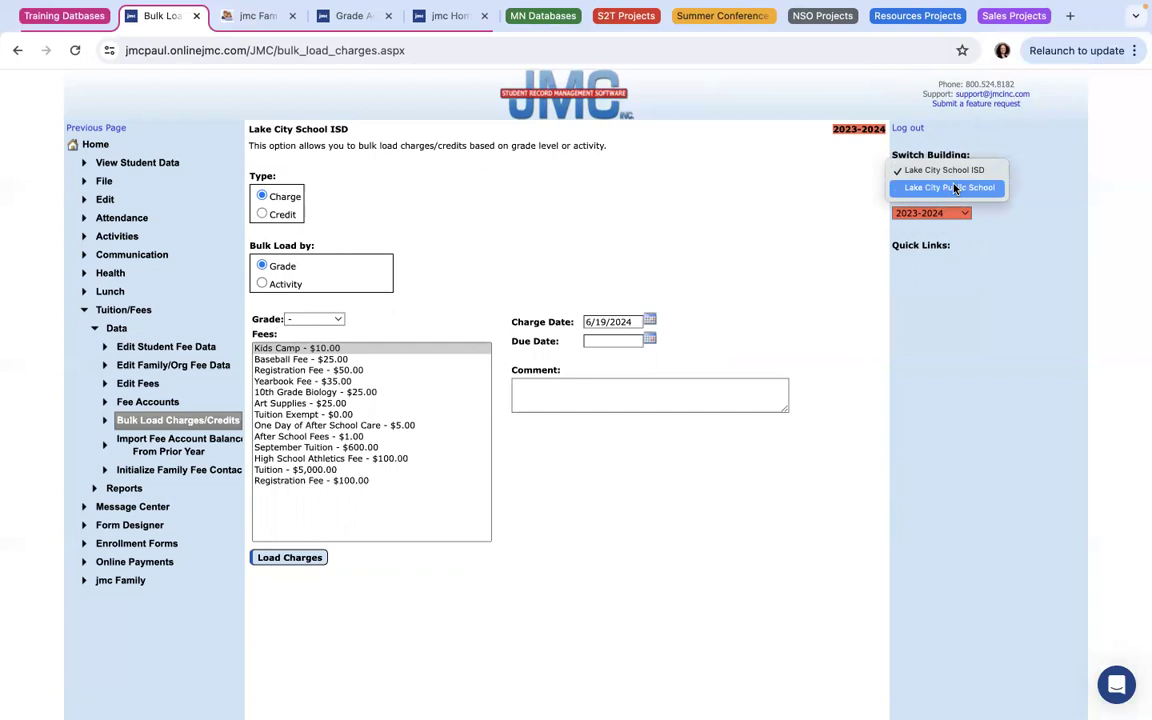
pyautogui.click(955, 188)
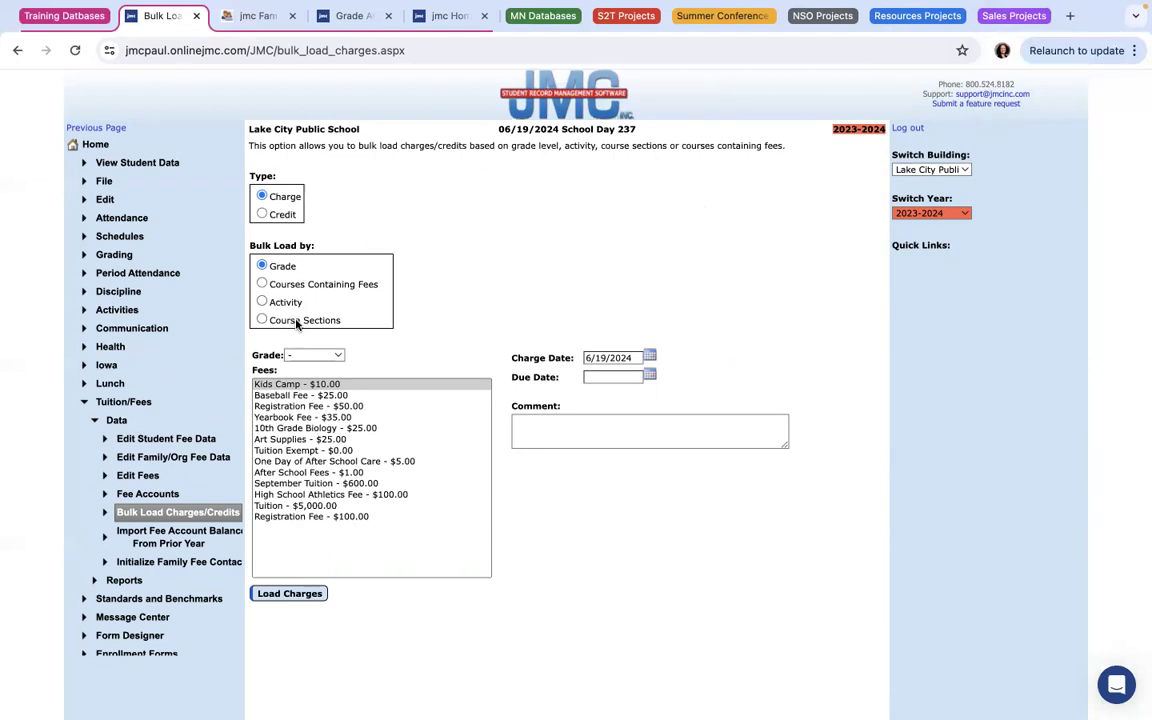
# Bulk load the $25.00 Art Supplies charge to grade 10 with the comment "All 10th graders are taking art." and no due date
pyautogui.click(318, 354)
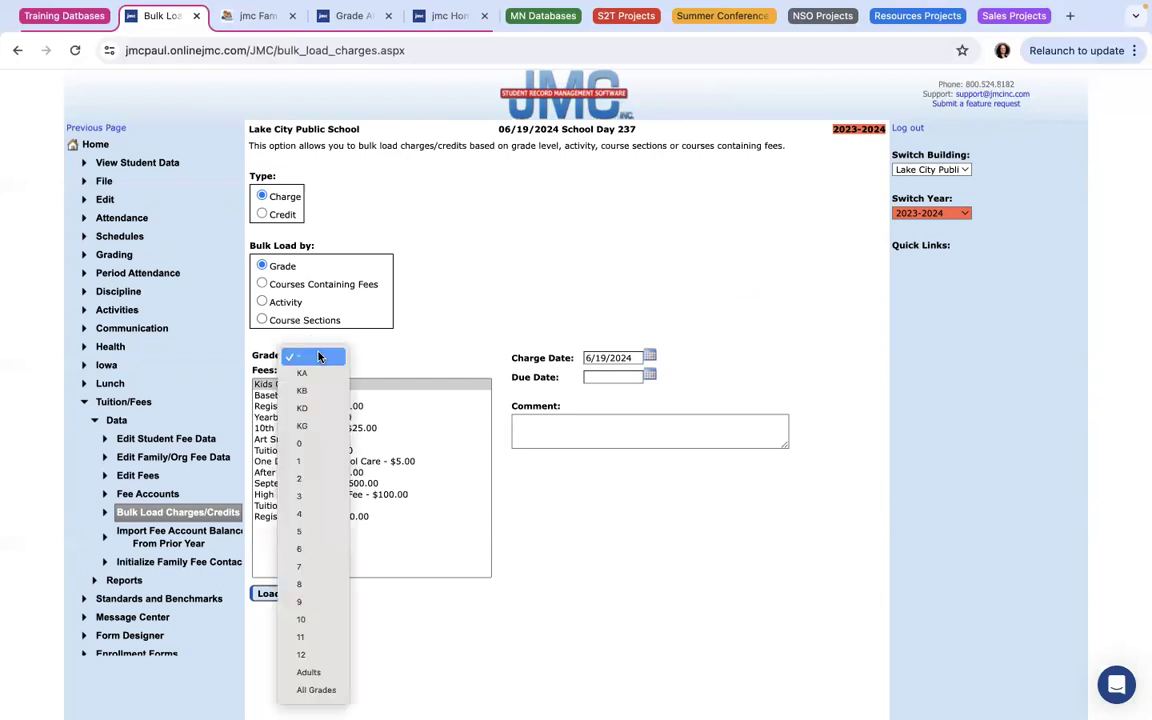
pyautogui.press('Escape')
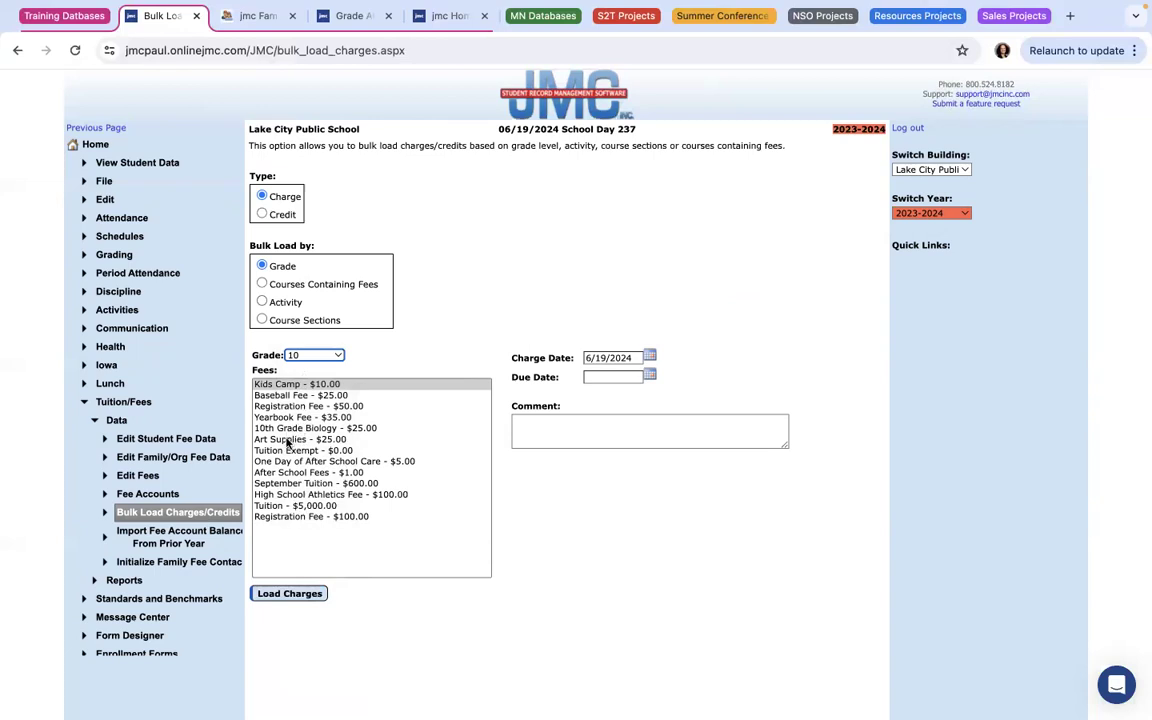
pyautogui.click(271, 441)
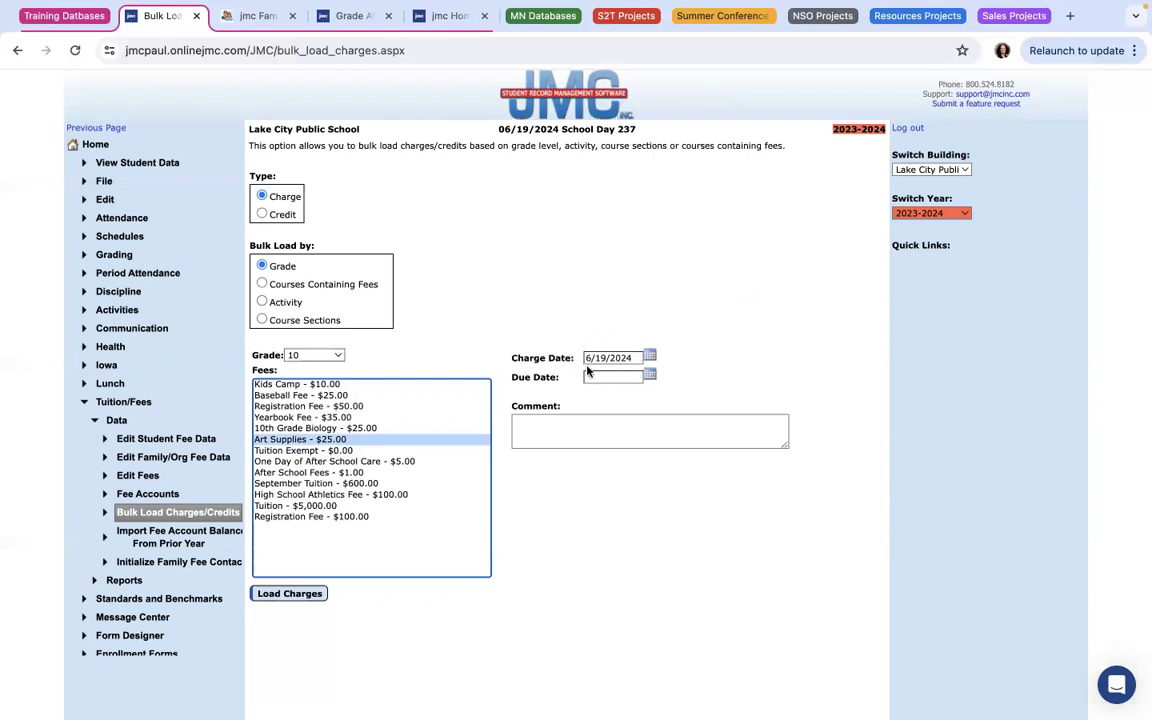
pyautogui.click(649, 377)
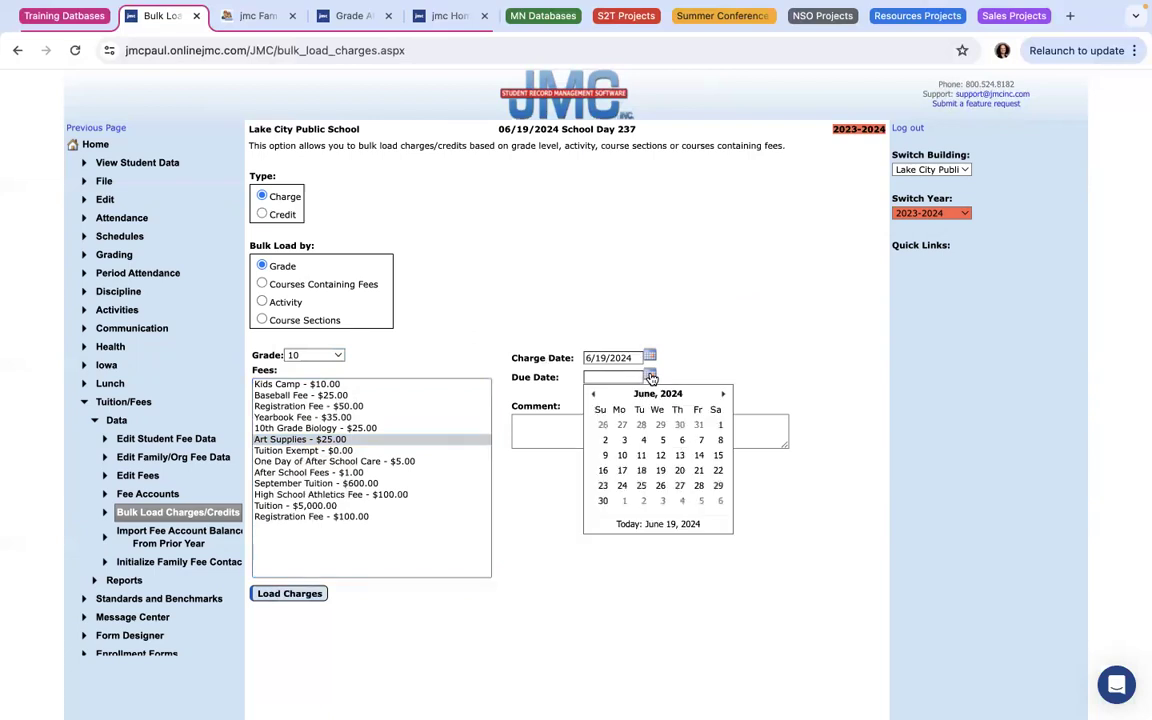
pyautogui.click(650, 376)
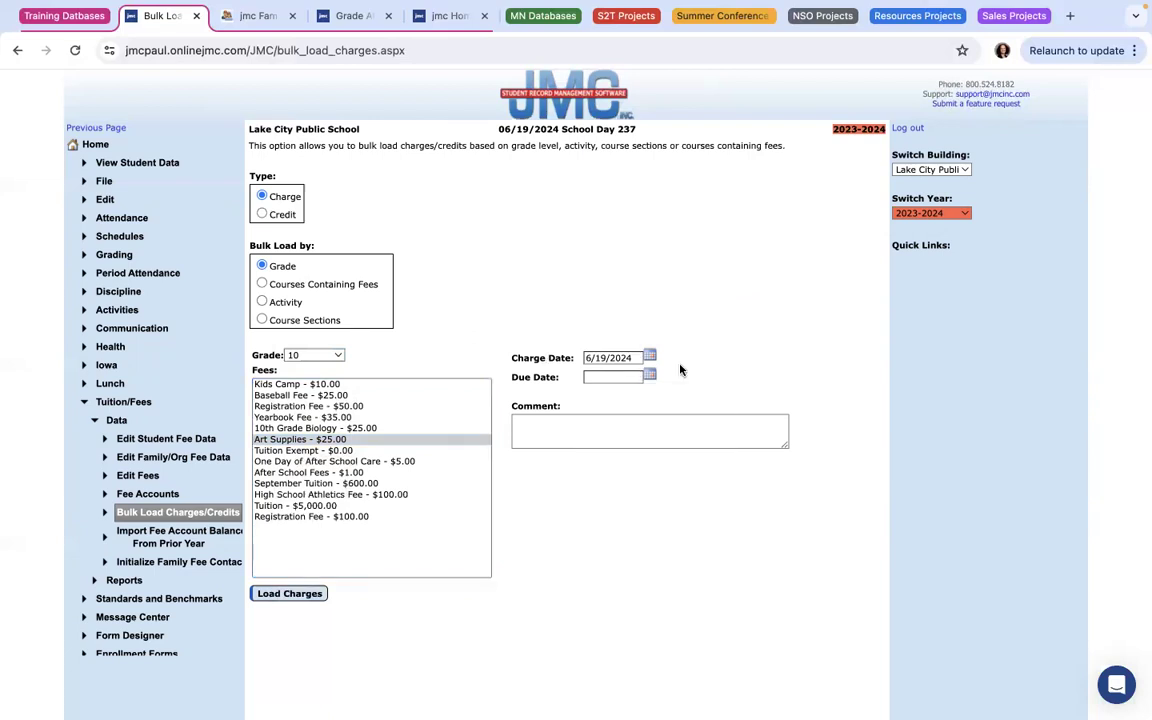
pyautogui.click(621, 427)
pyautogui.write('All 10th graders are taking art.')
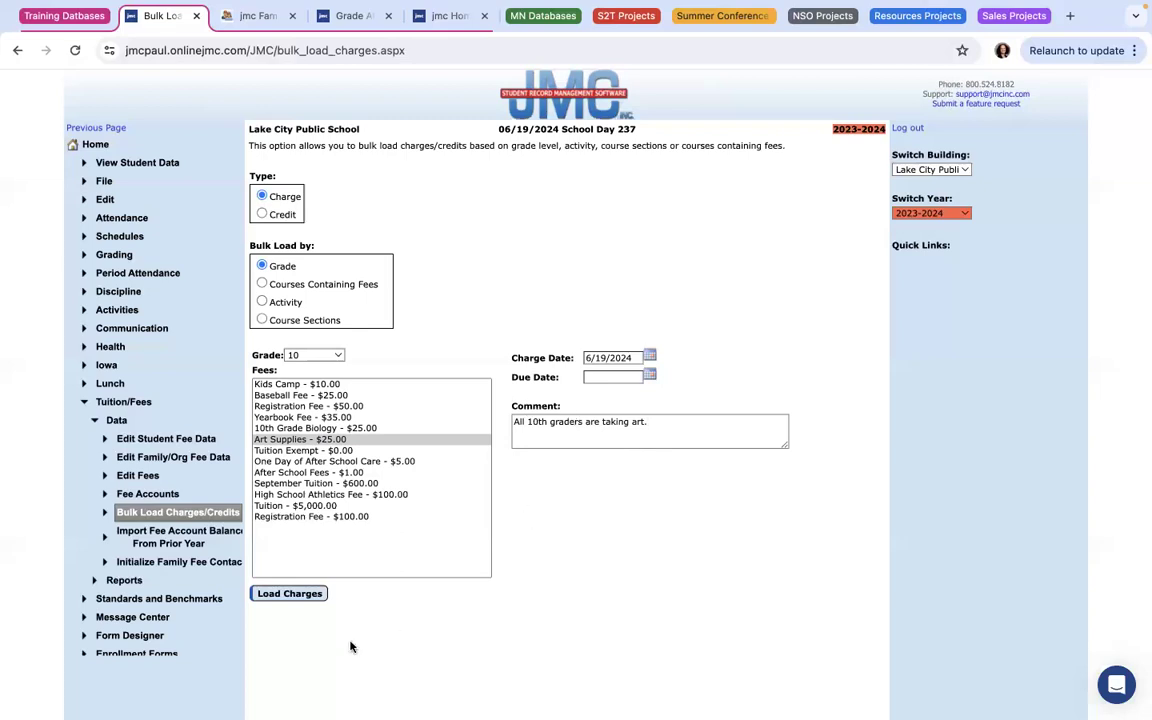
pyautogui.click(293, 597)
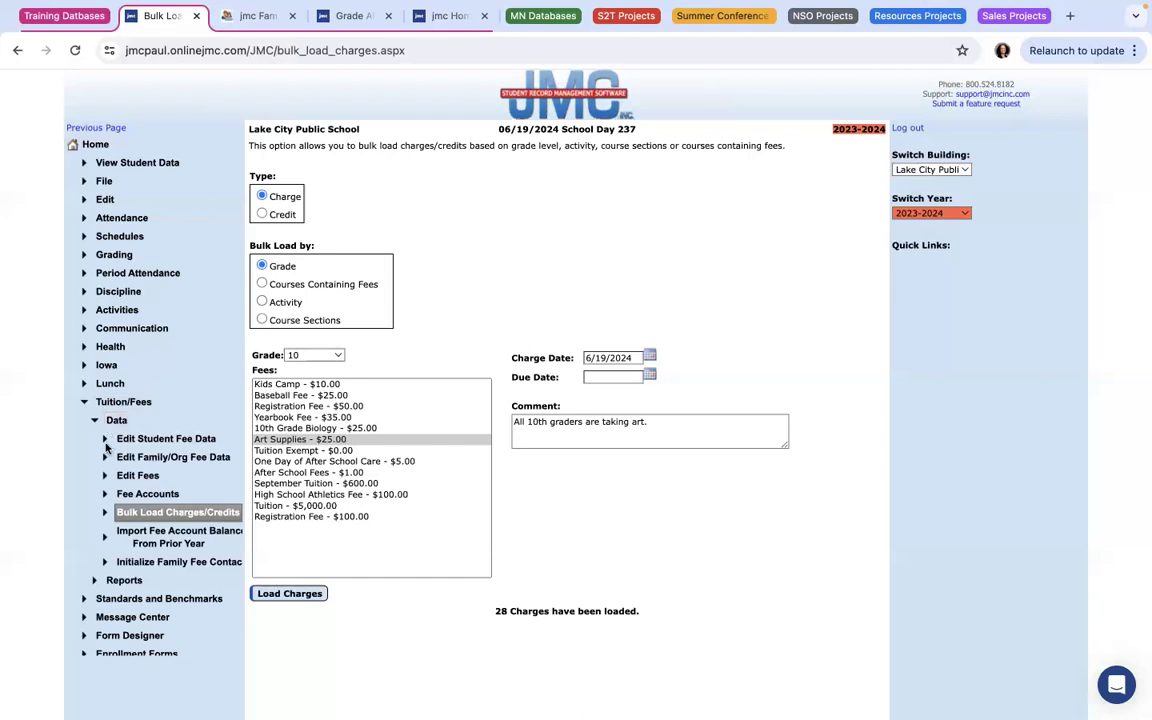
# Open Edit Family/Org Fee Data, find the demo family's contact, review its transactions, and switch to school year 2024-2025
pyautogui.click(157, 459)
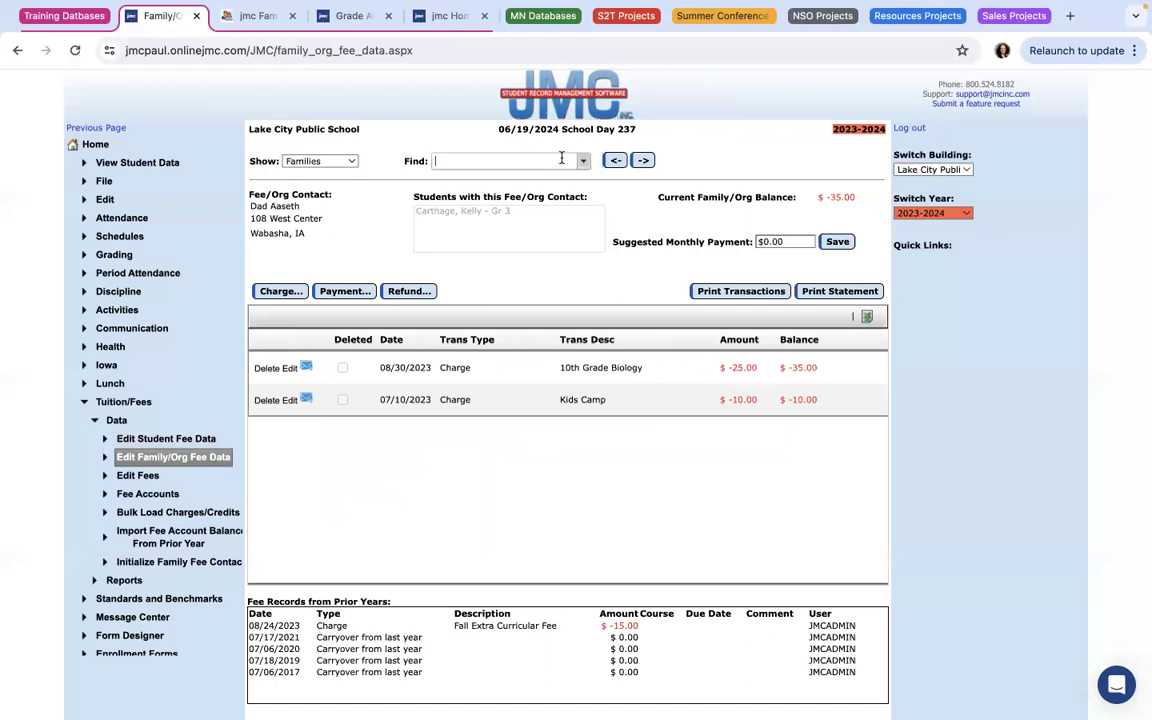
pyautogui.write('dem')
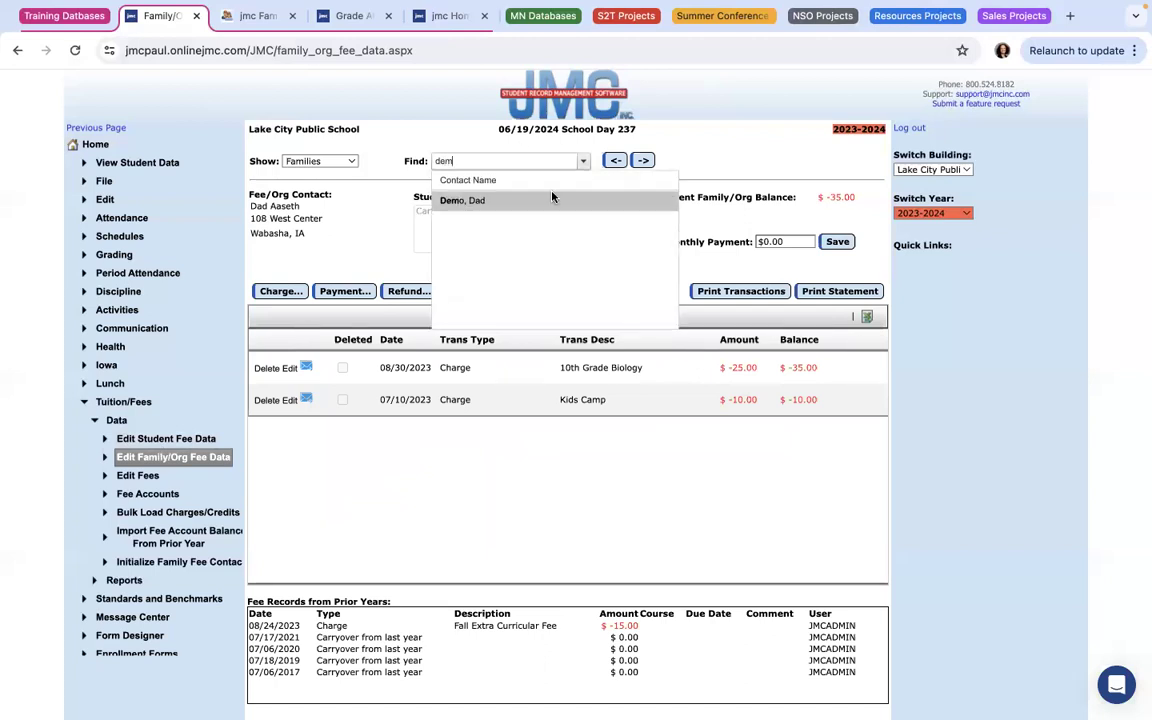
pyautogui.click(517, 199)
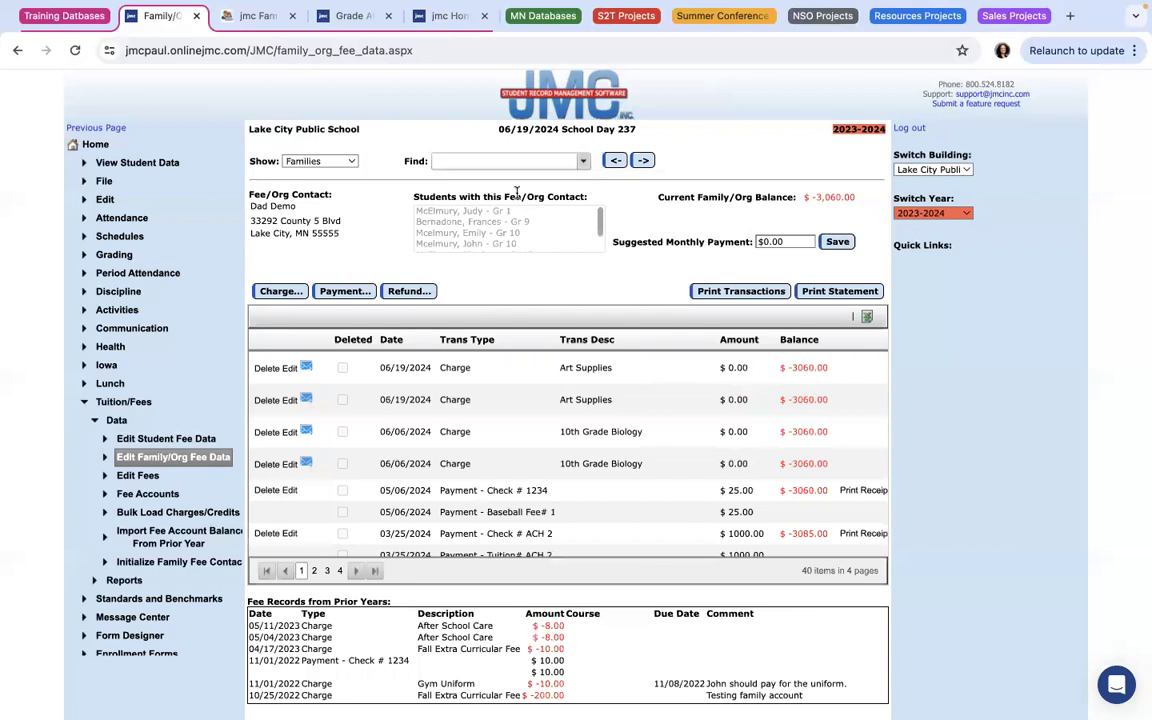
pyautogui.scroll(-1, 460, 220)
pyautogui.scroll(1, 463, 220)
pyautogui.click(965, 214)
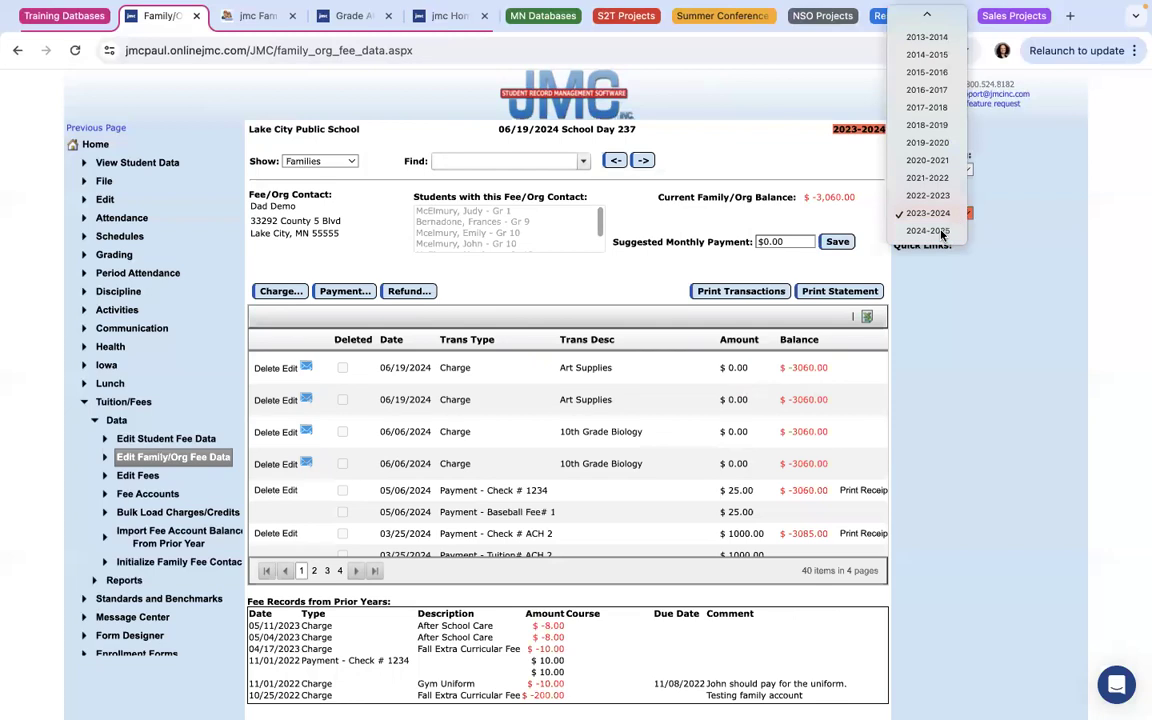
pyautogui.click(941, 231)
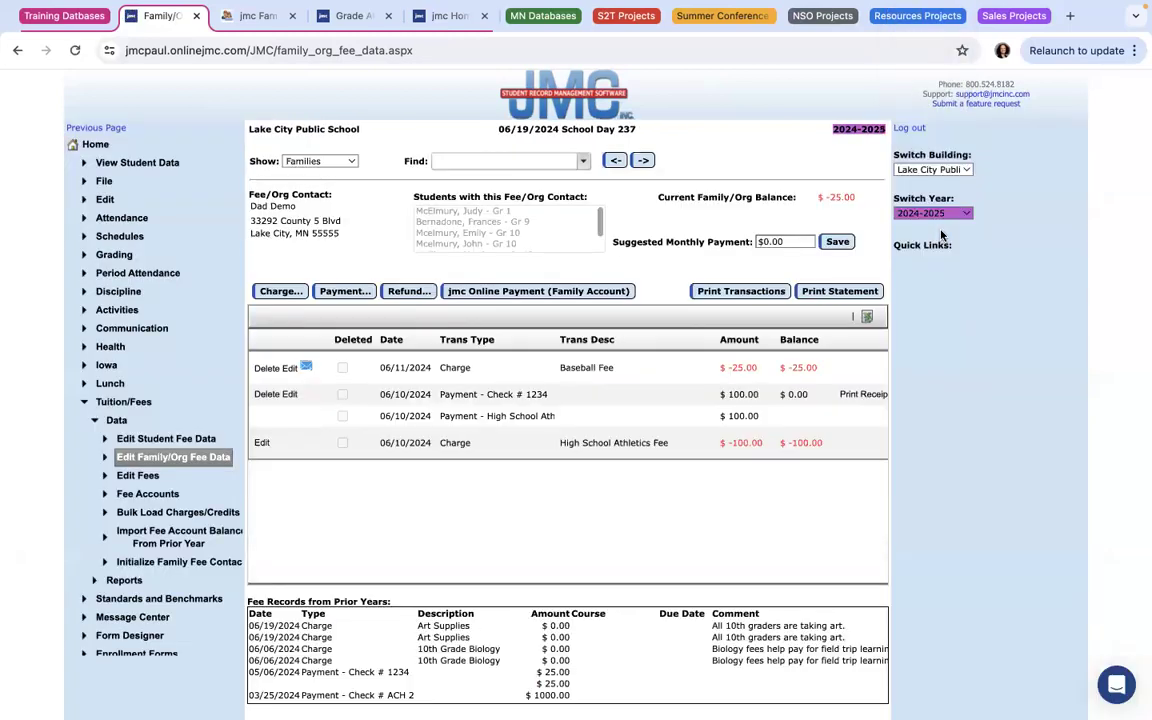
# Charge the $25.00 Art Supplies fee dated 6/19/2024 to the family's fourth listed student, without a course, due date or comment
pyautogui.click(277, 291)
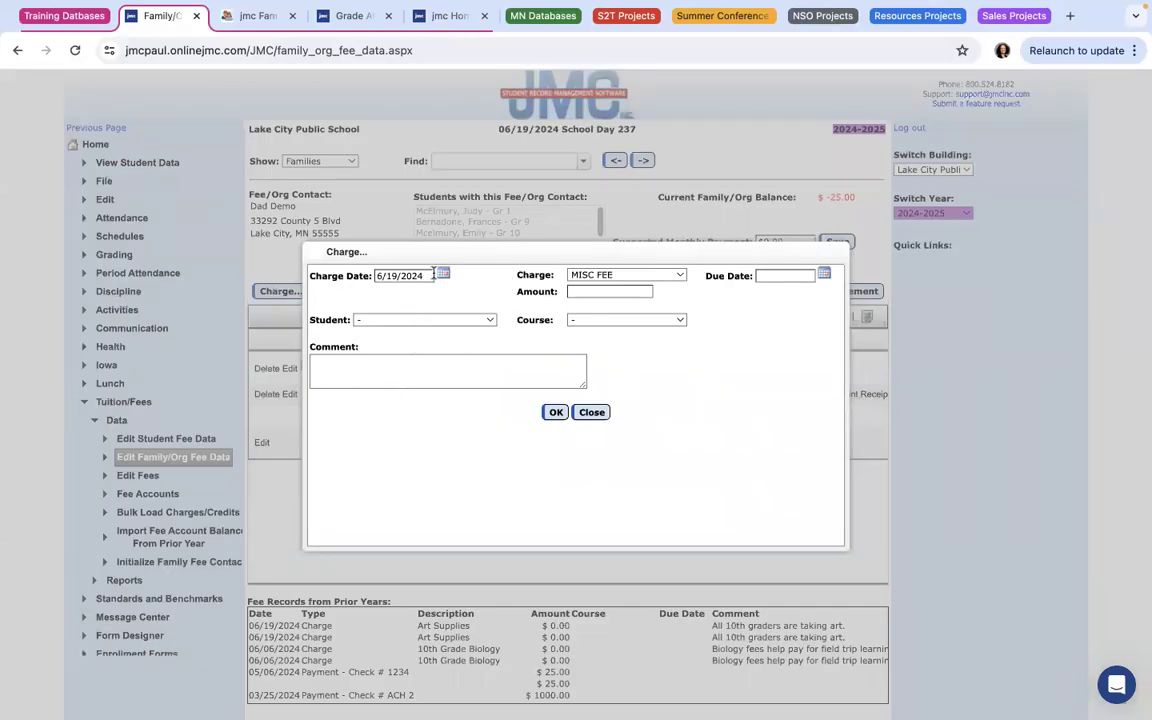
pyautogui.click(474, 320)
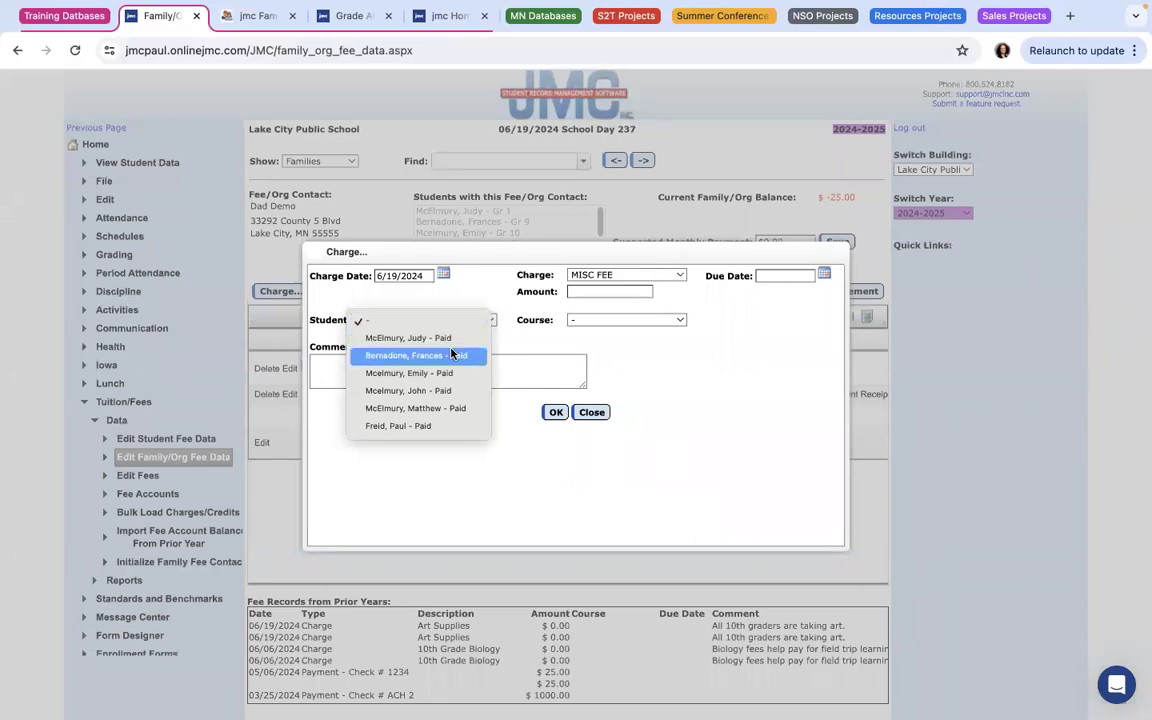
pyautogui.click(426, 392)
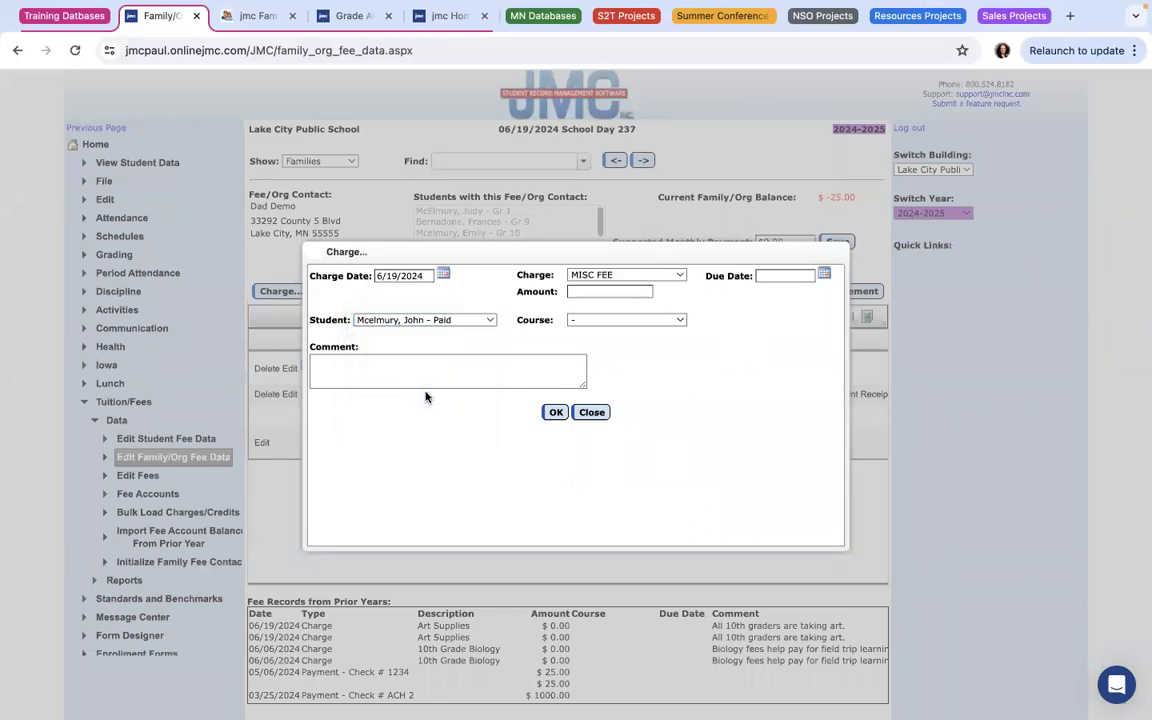
pyautogui.click(677, 276)
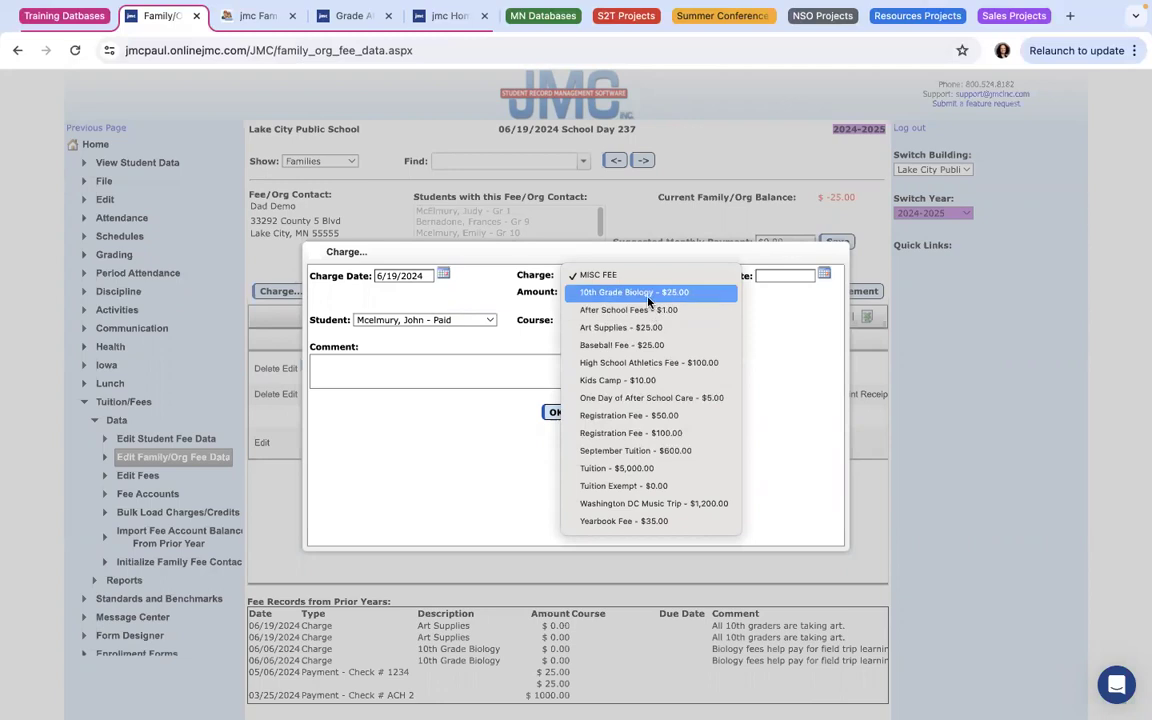
pyautogui.click(598, 330)
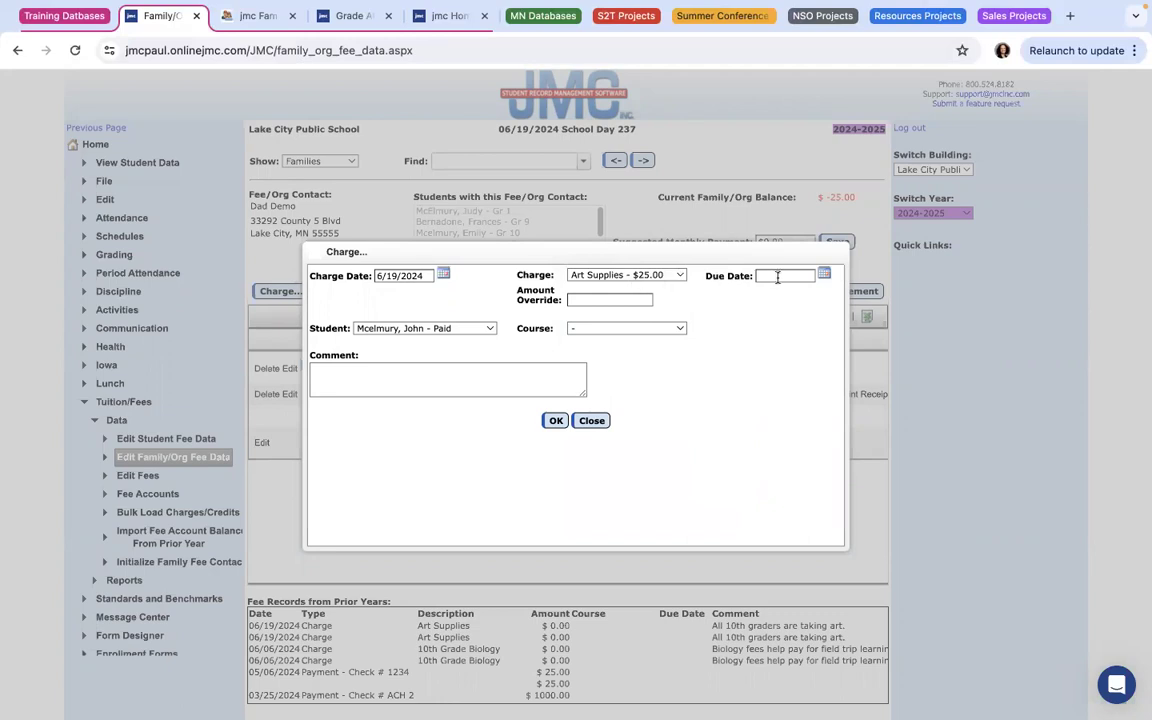
pyautogui.click(683, 330)
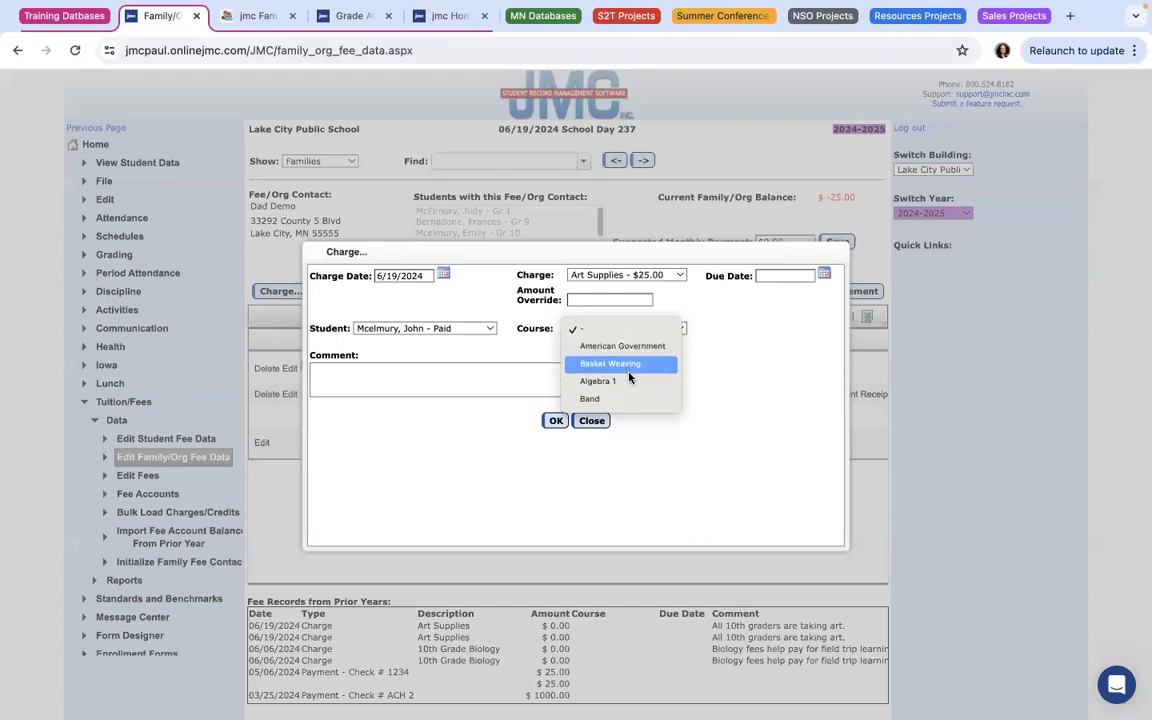
pyautogui.click(702, 378)
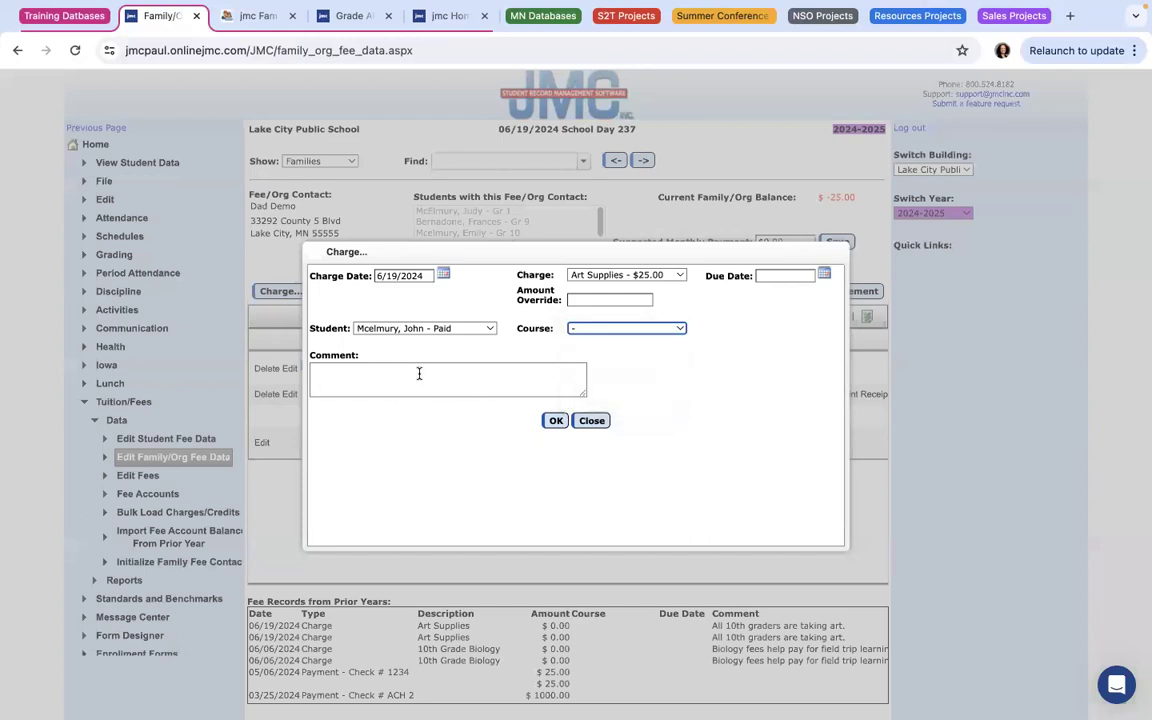
pyautogui.click(553, 421)
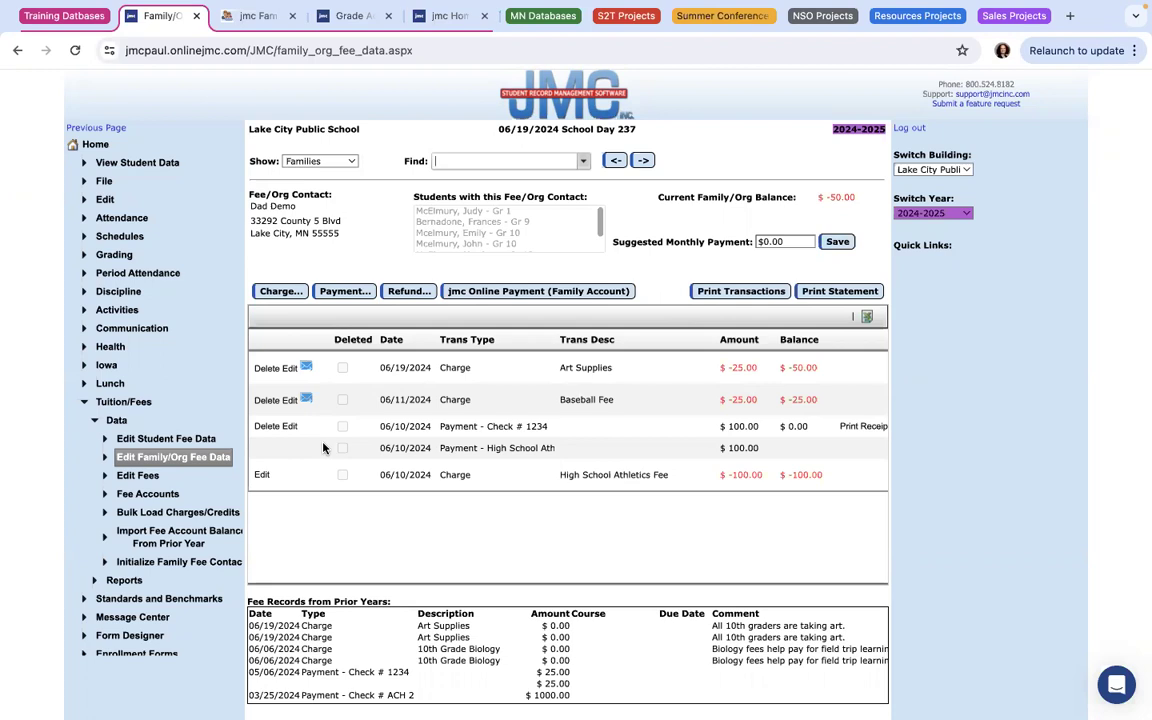
# Look at the Edit Student Fee Data page and return to the demo family's fee data
pyautogui.click(180, 442)
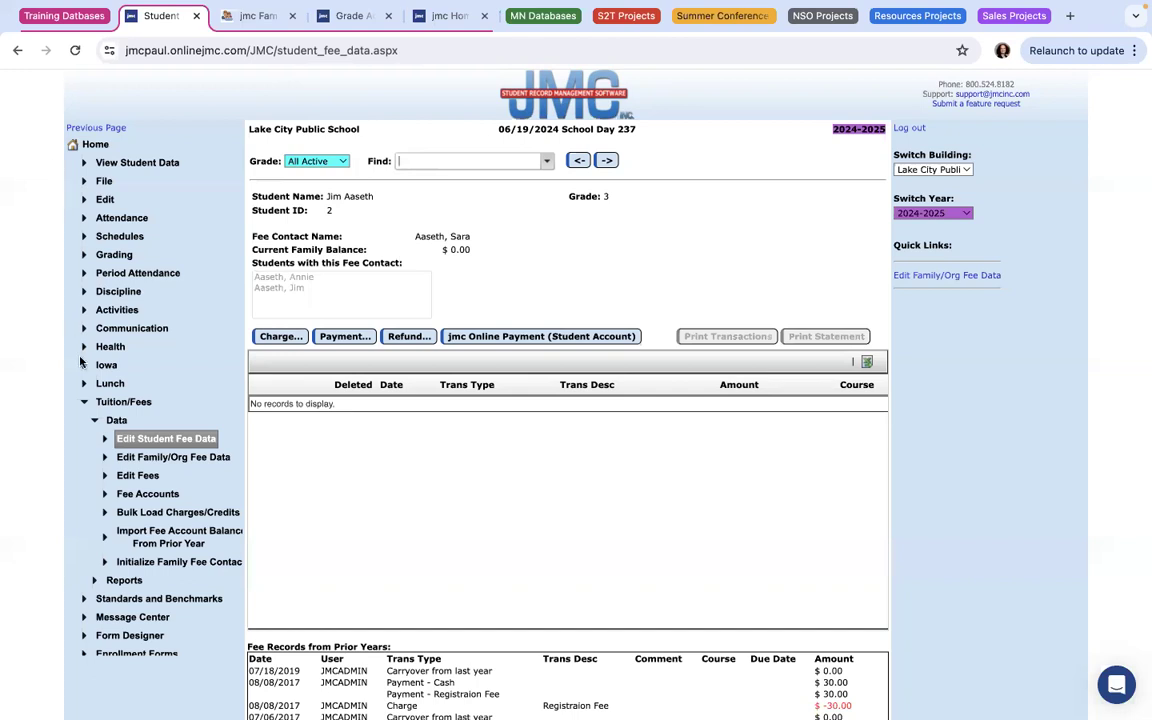
pyautogui.click(137, 460)
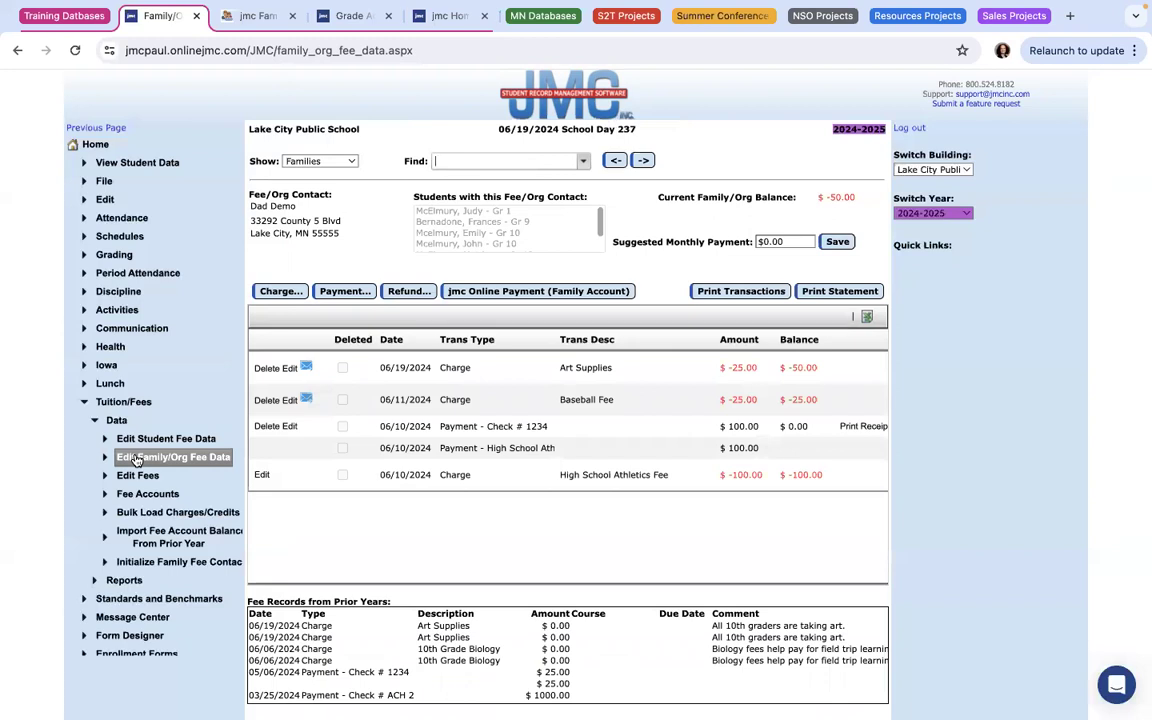
pyautogui.click(283, 292)
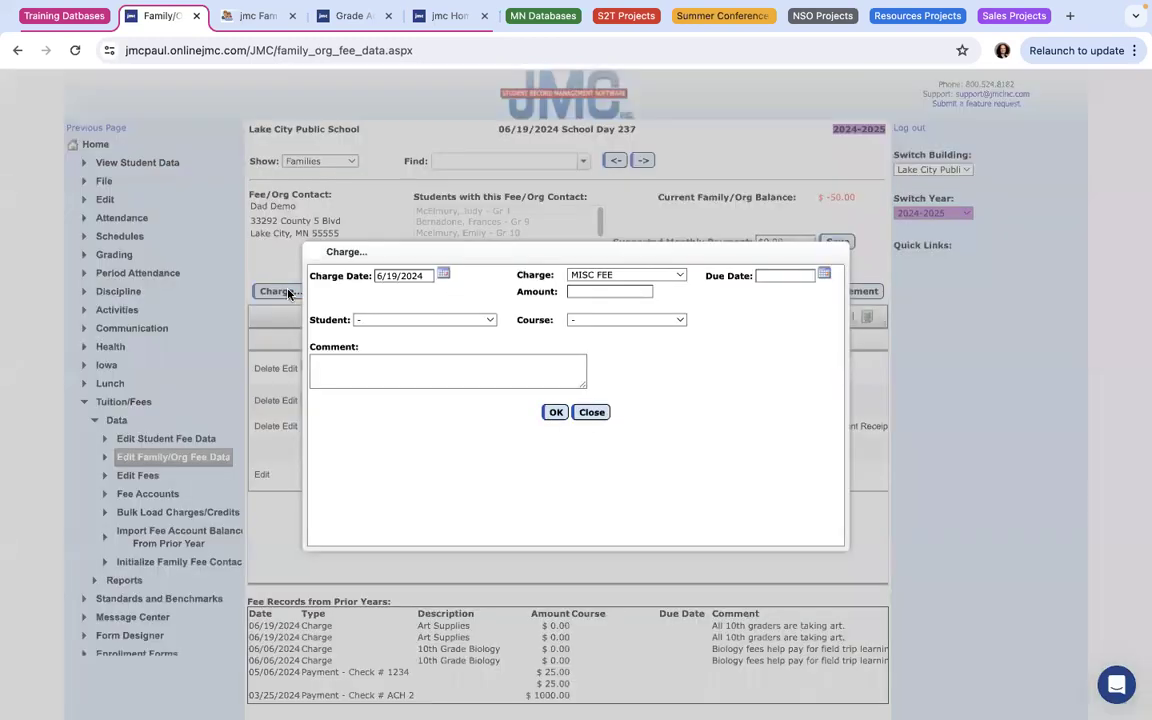
pyautogui.click(603, 275)
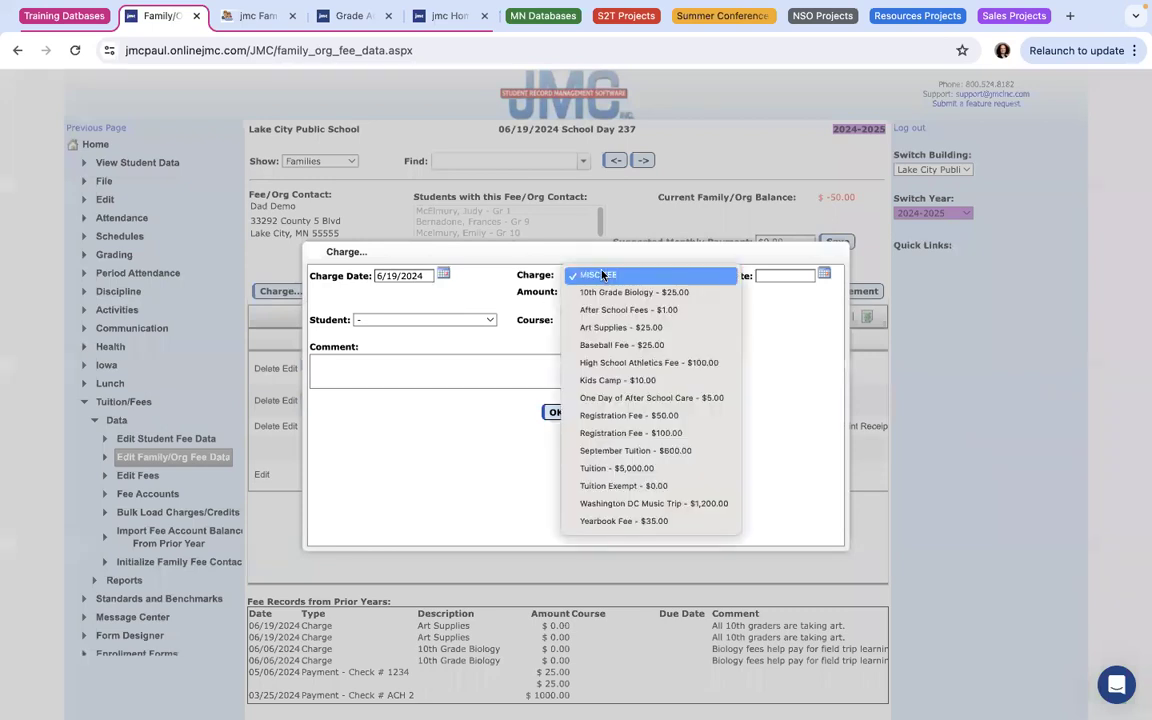
pyautogui.click(602, 292)
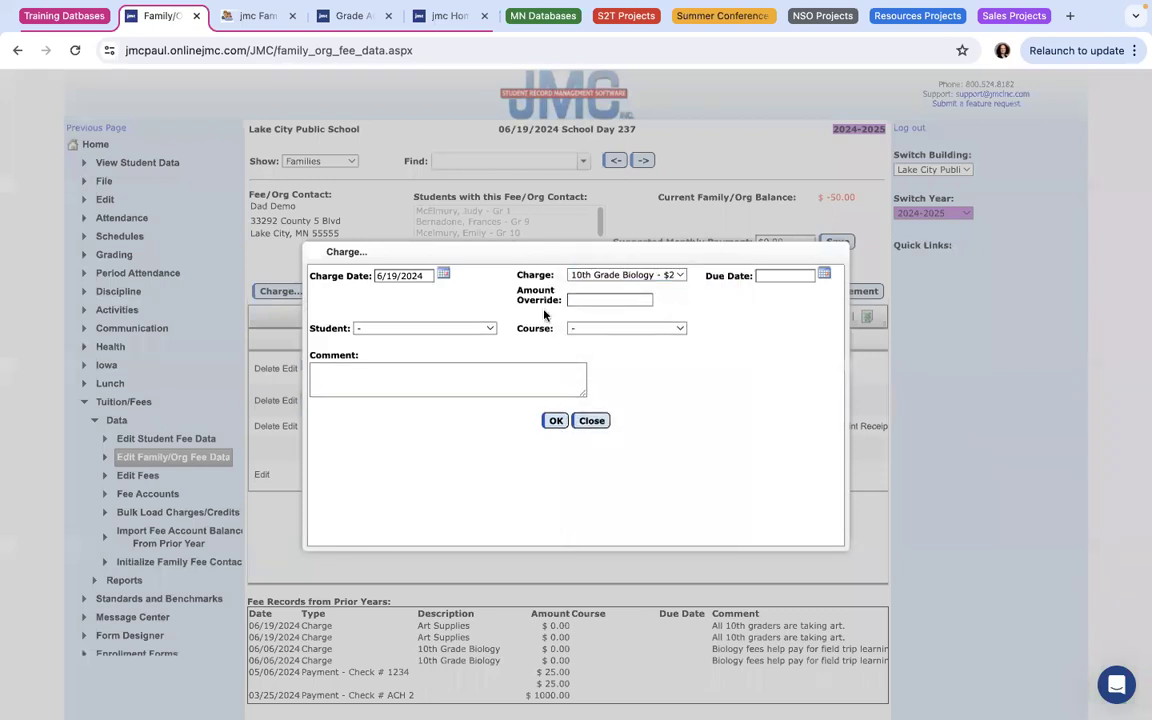
pyautogui.click(487, 330)
pyautogui.click(462, 343)
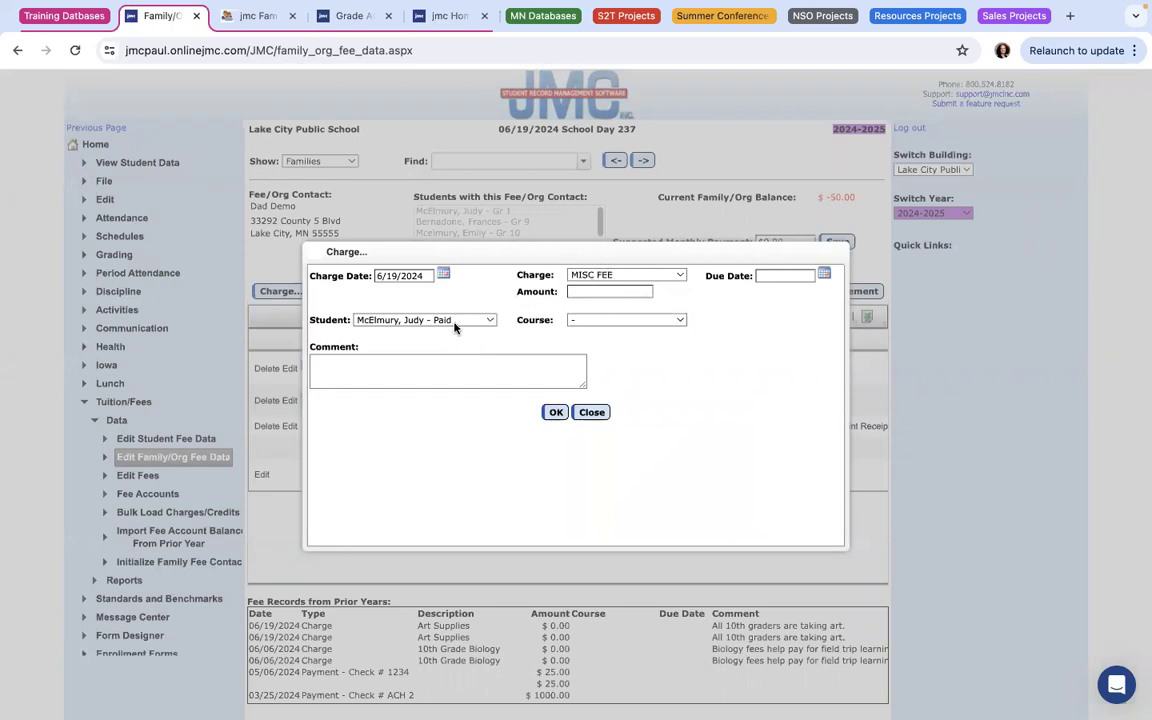
pyautogui.click(591, 412)
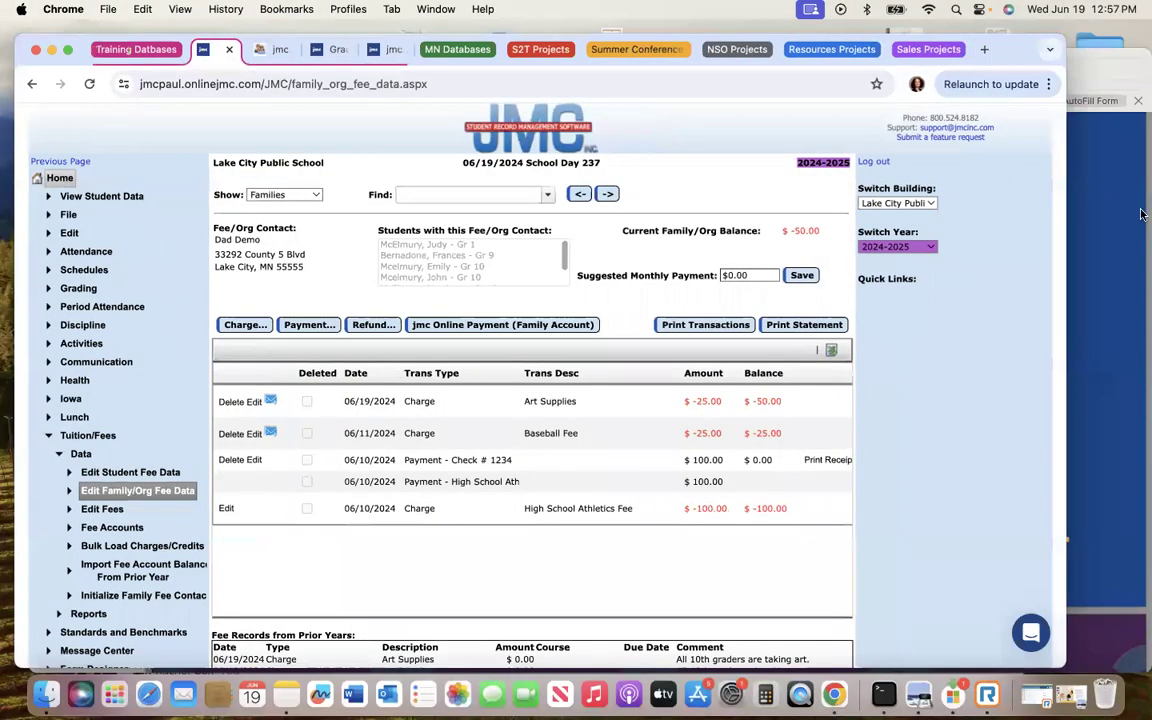
# Switch to the presentation in Preview, show it full screen, and advance through entering payments to the slide on payment method and date
pyautogui.press('super+Tab')
pyautogui.click(80, 69)
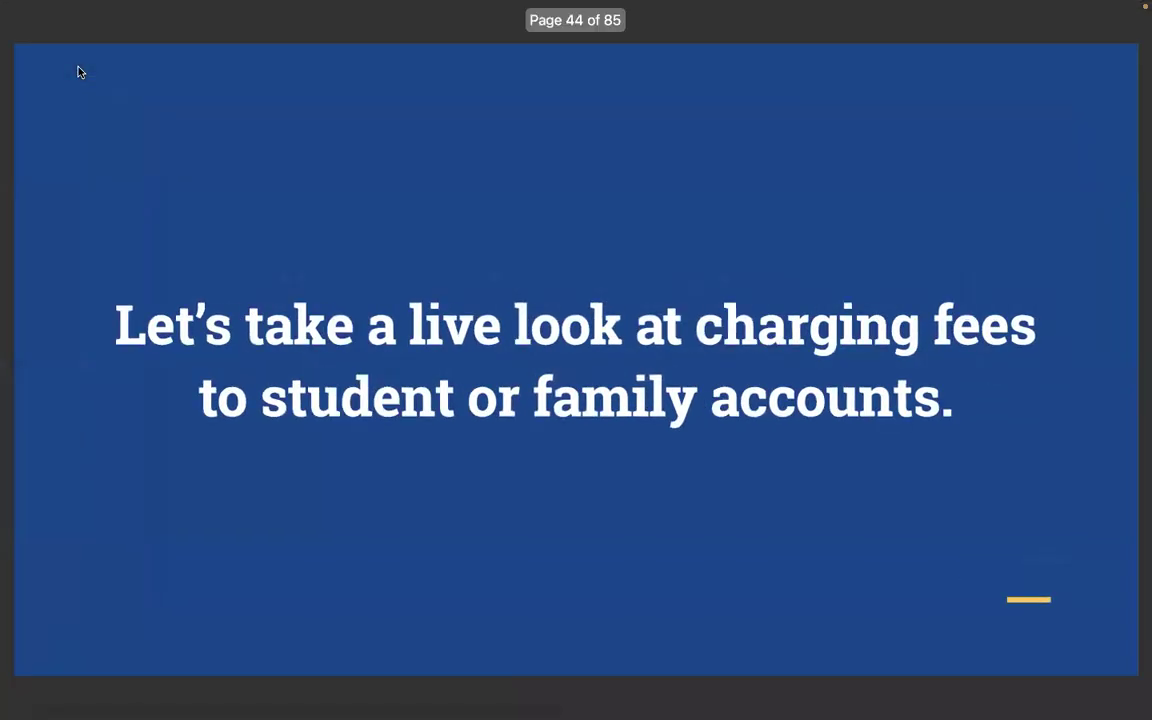
pyautogui.press('Right')
pyautogui.press('Right')
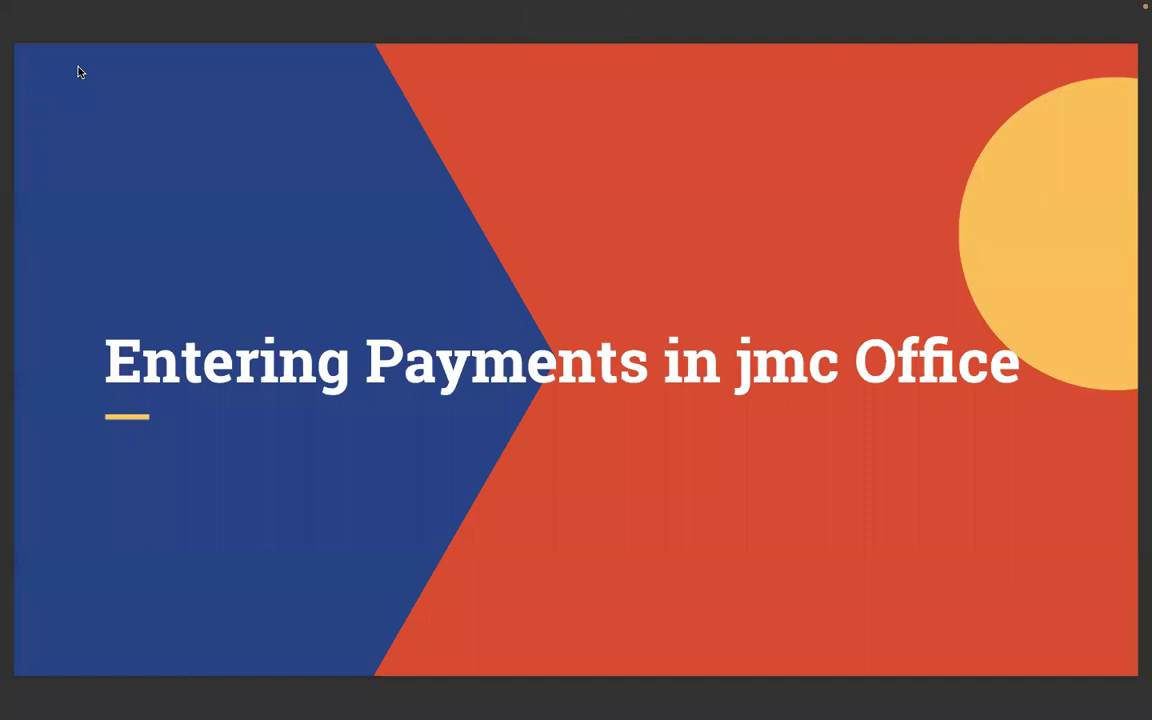
pyautogui.press('Right')
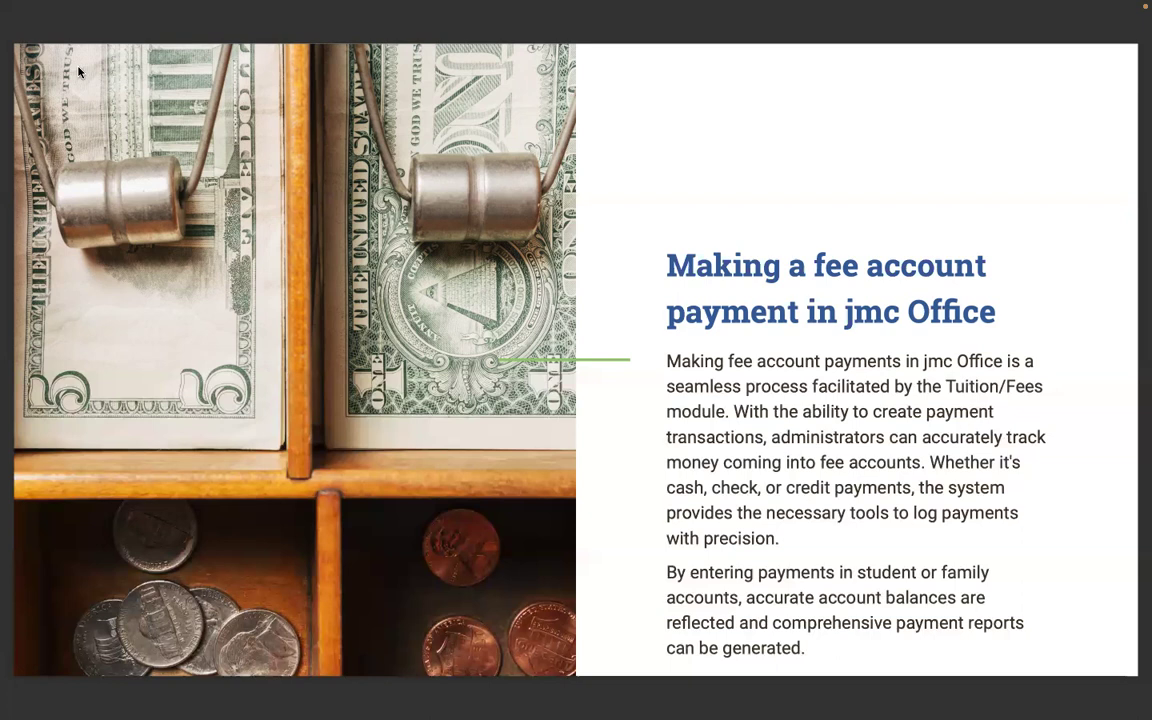
pyautogui.press('Right')
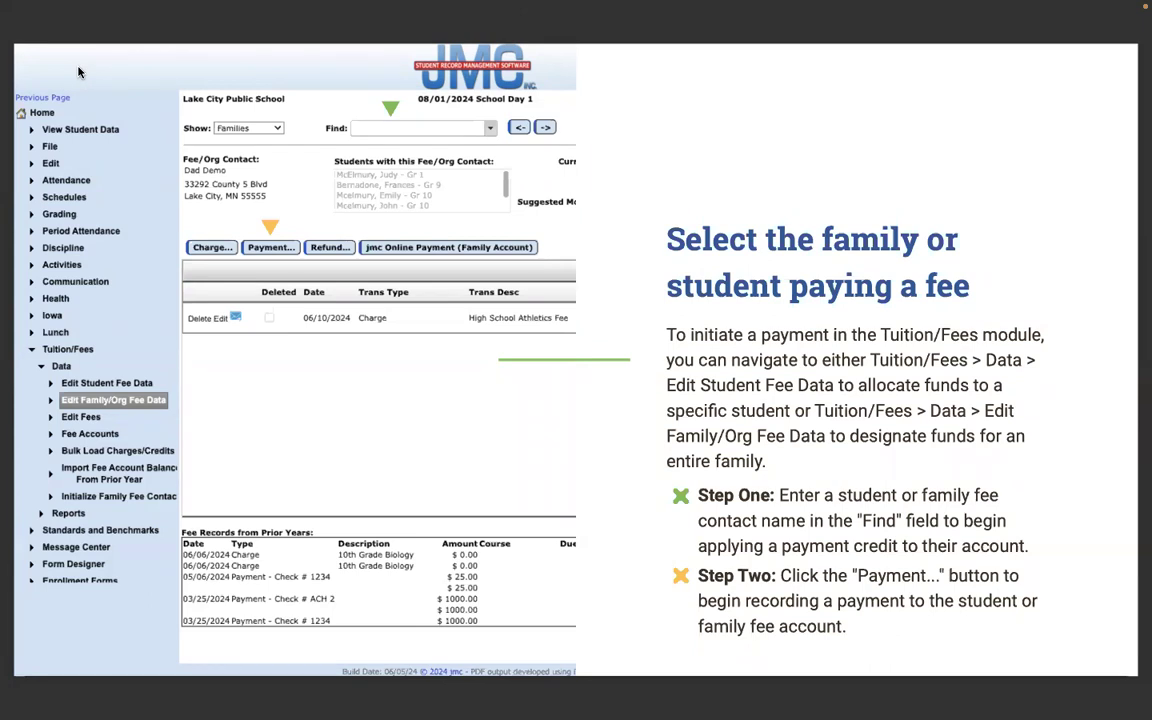
pyautogui.press('Right')
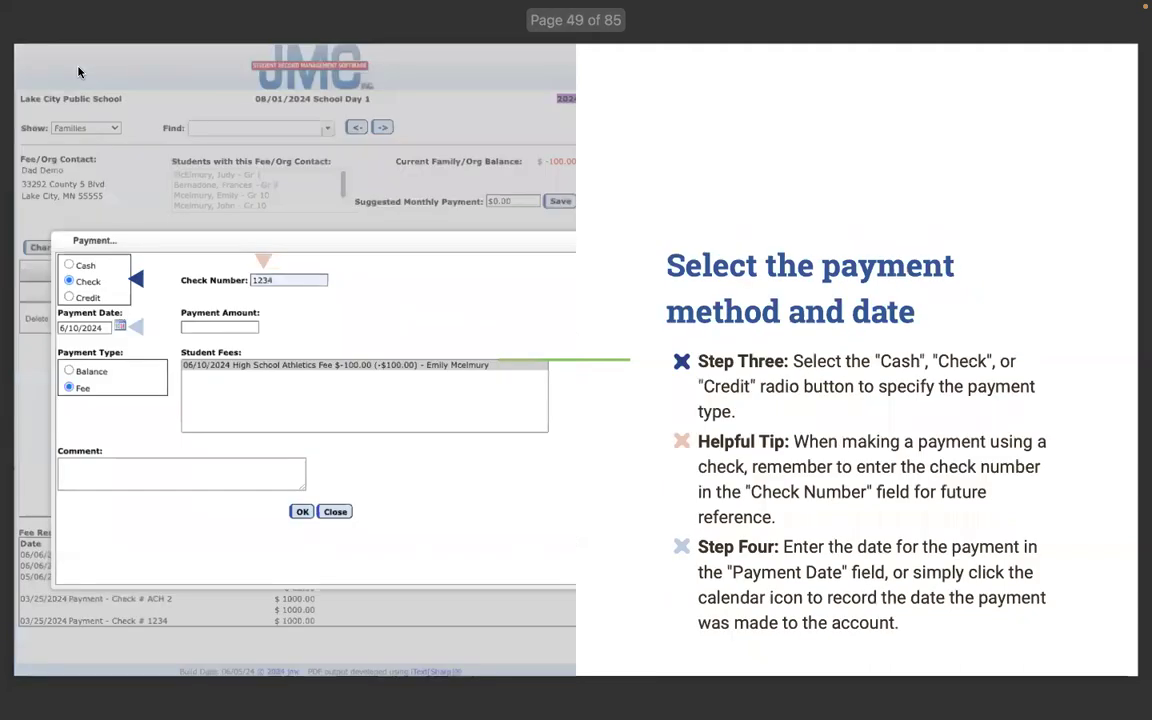
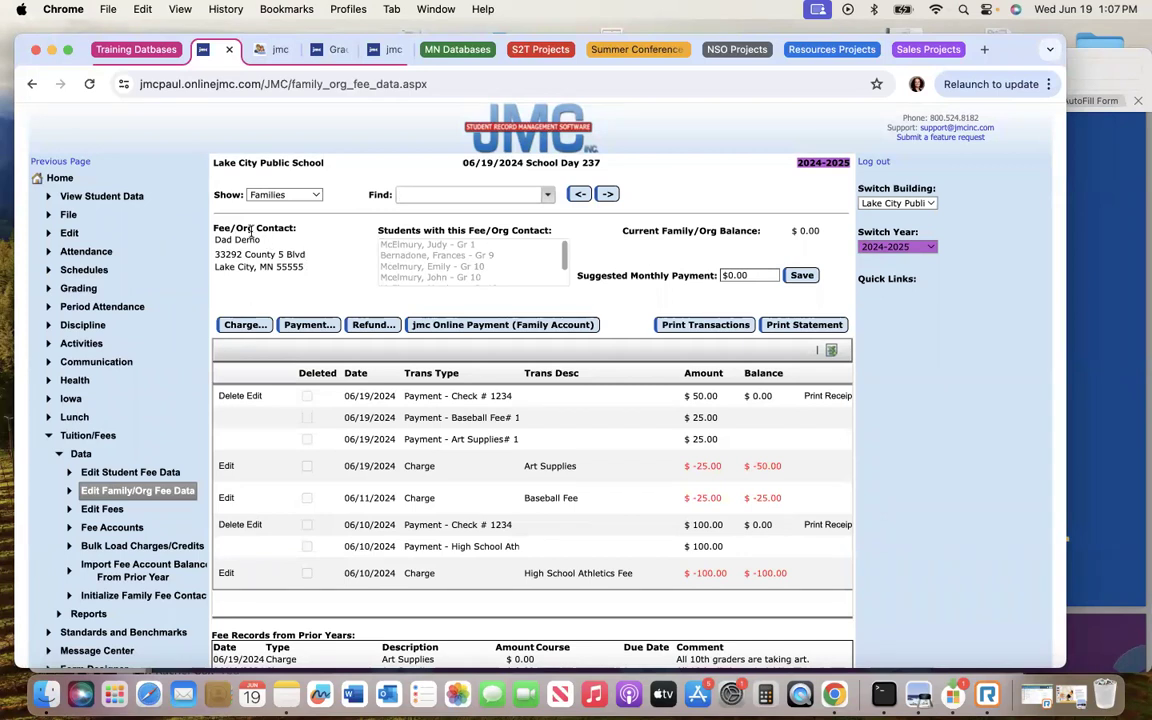
# Charge the $10.00 Kids Camp fee dated 6/19/2024 to the family's second listed student, without a due date, course or comment
pyautogui.click(243, 326)
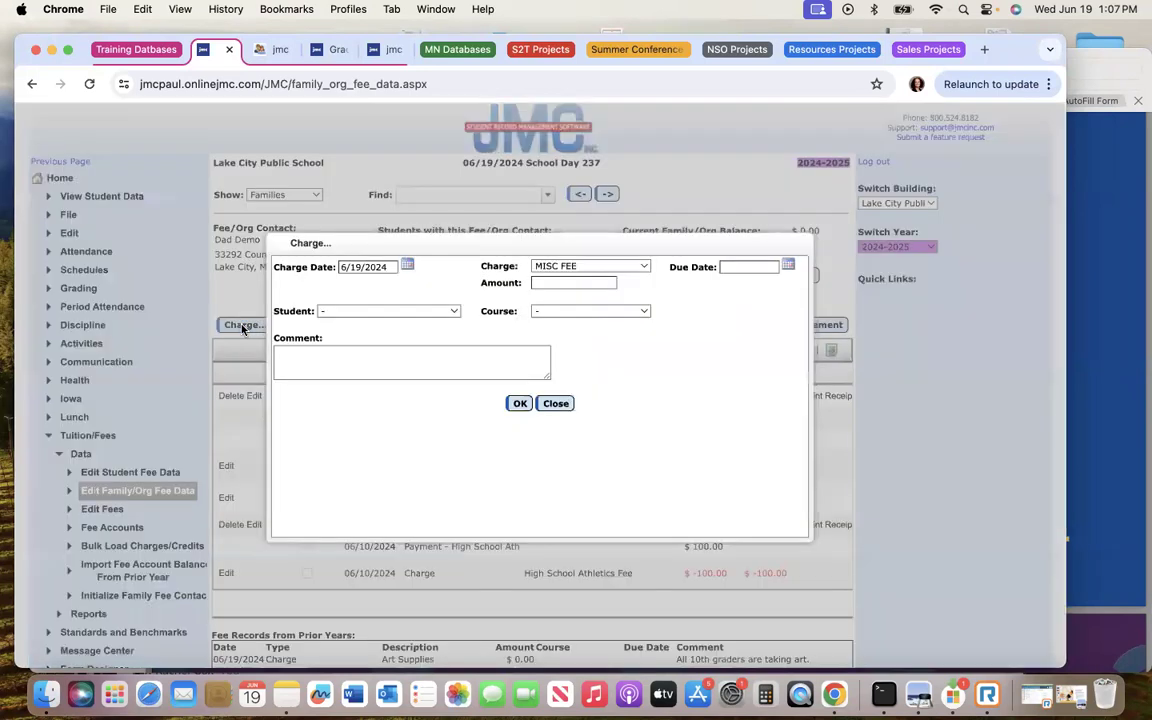
pyautogui.click(386, 316)
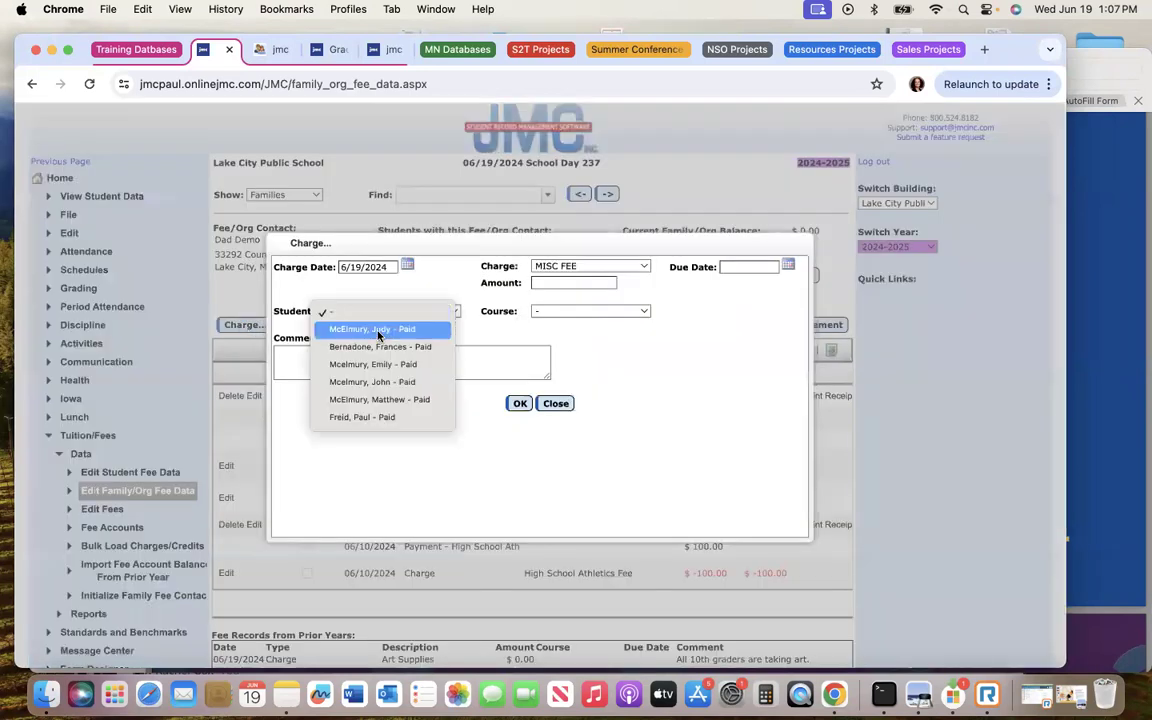
pyautogui.click(376, 346)
pyautogui.click(576, 266)
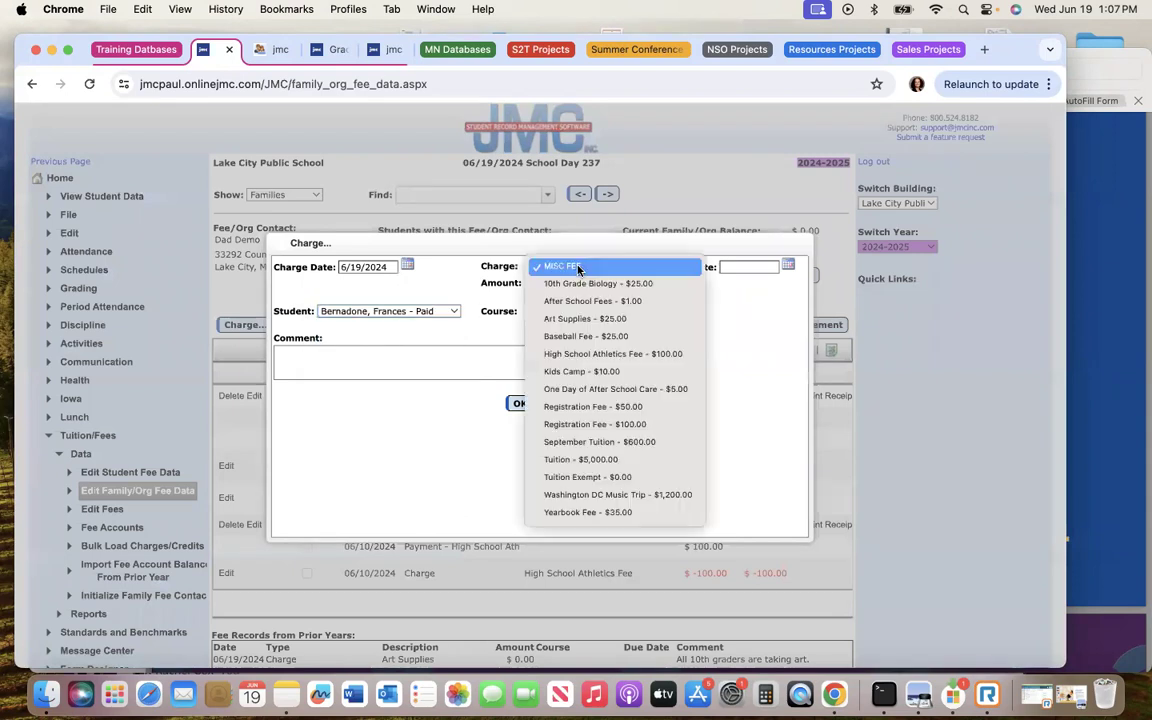
pyautogui.click(584, 371)
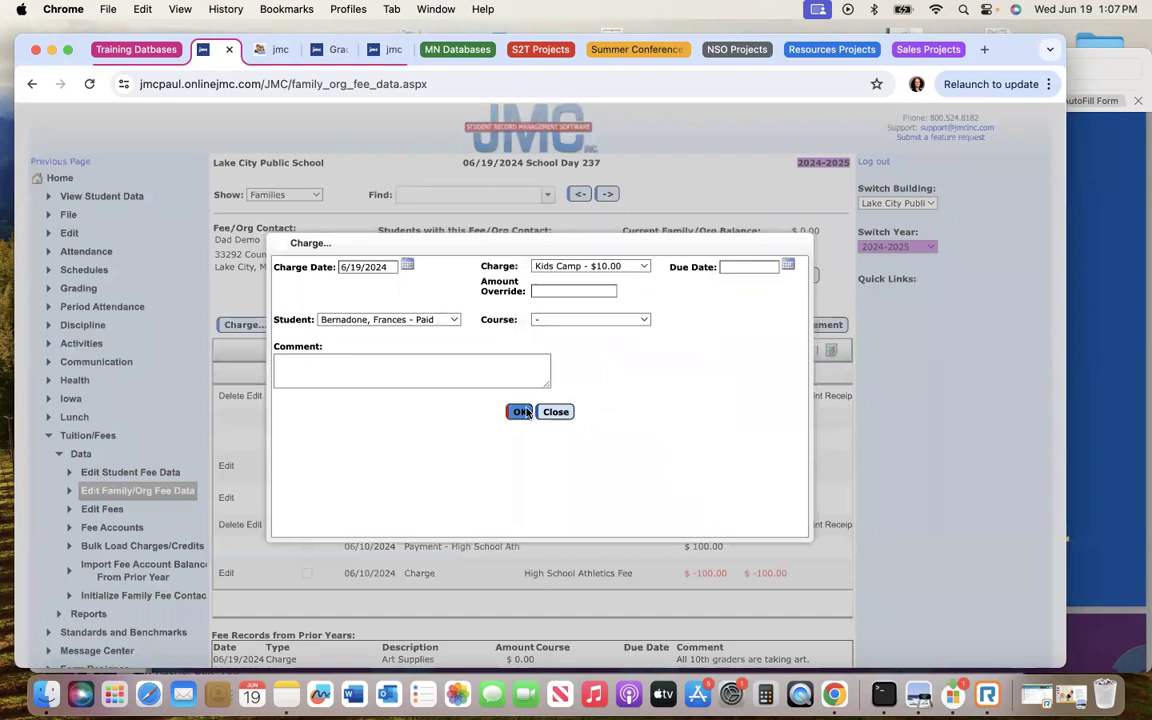
pyautogui.click(521, 412)
# Charge the $5,000.00 Tuition fee dated 6/19/2024 to the family's third listed student, without a due date, course or comment
pyautogui.click(250, 327)
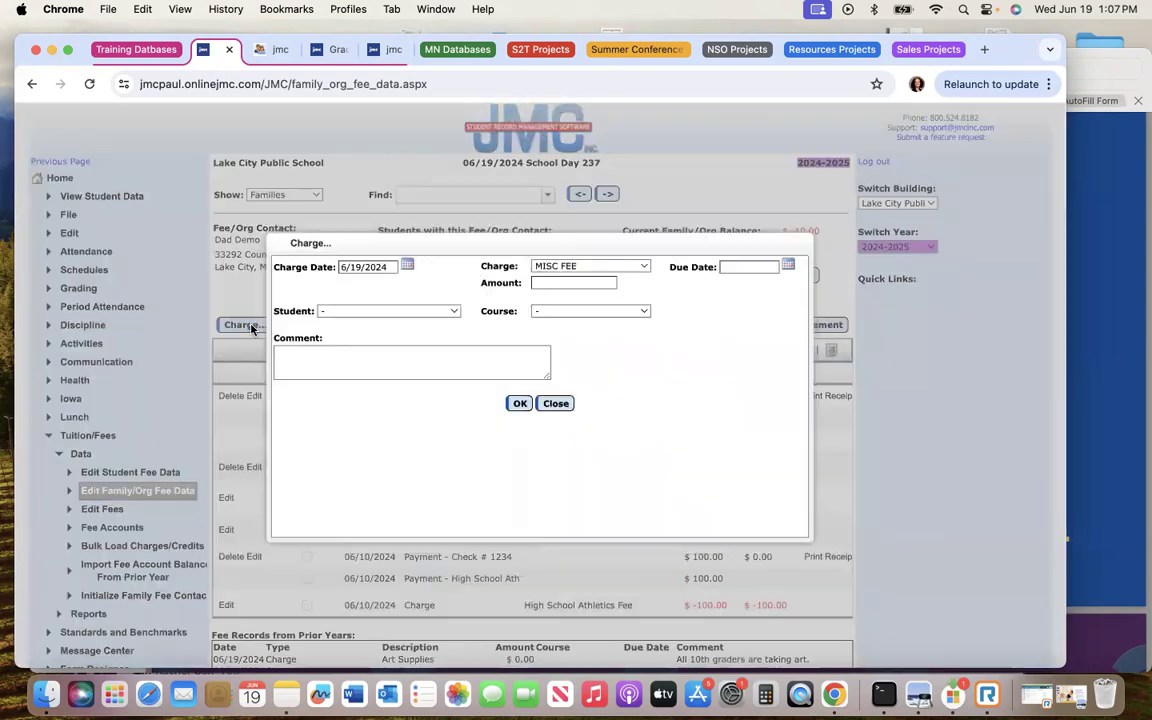
pyautogui.click(372, 311)
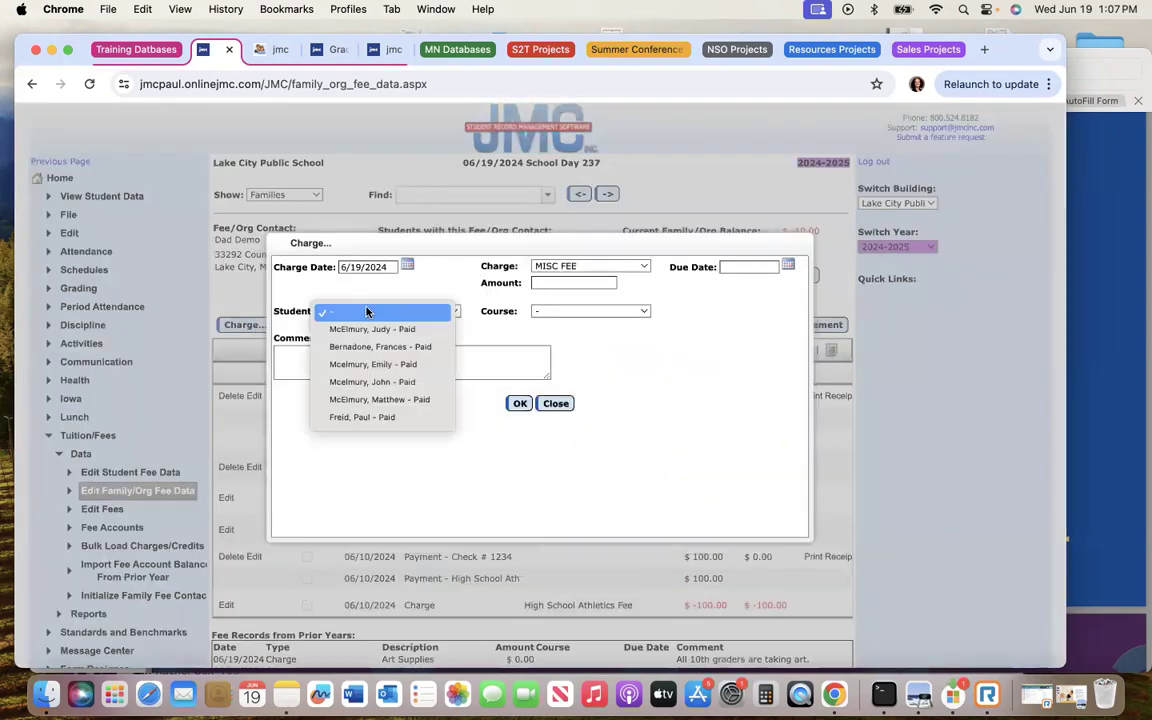
pyautogui.click(373, 364)
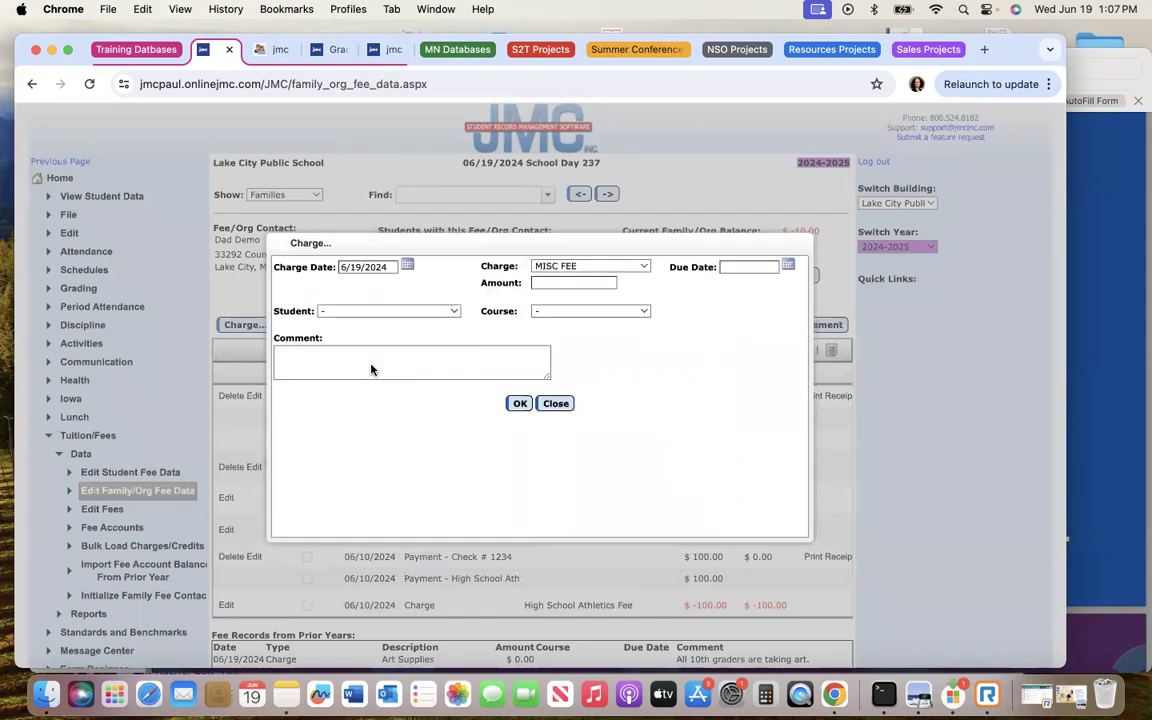
pyautogui.click(569, 268)
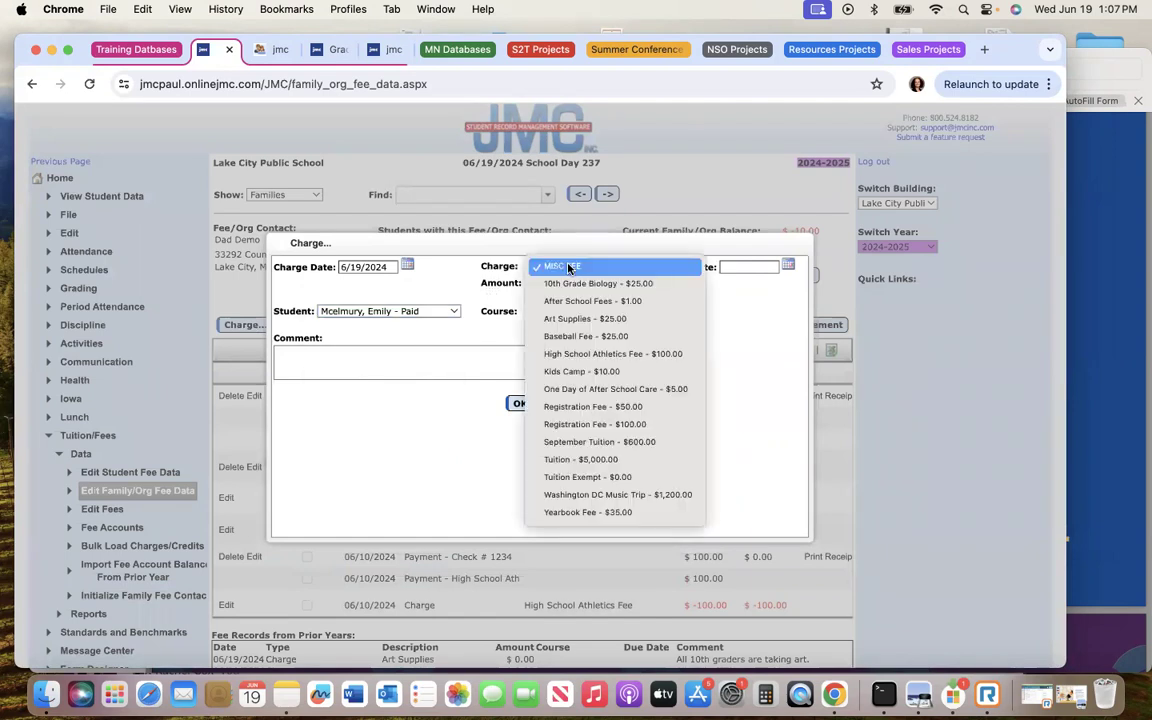
pyautogui.click(611, 459)
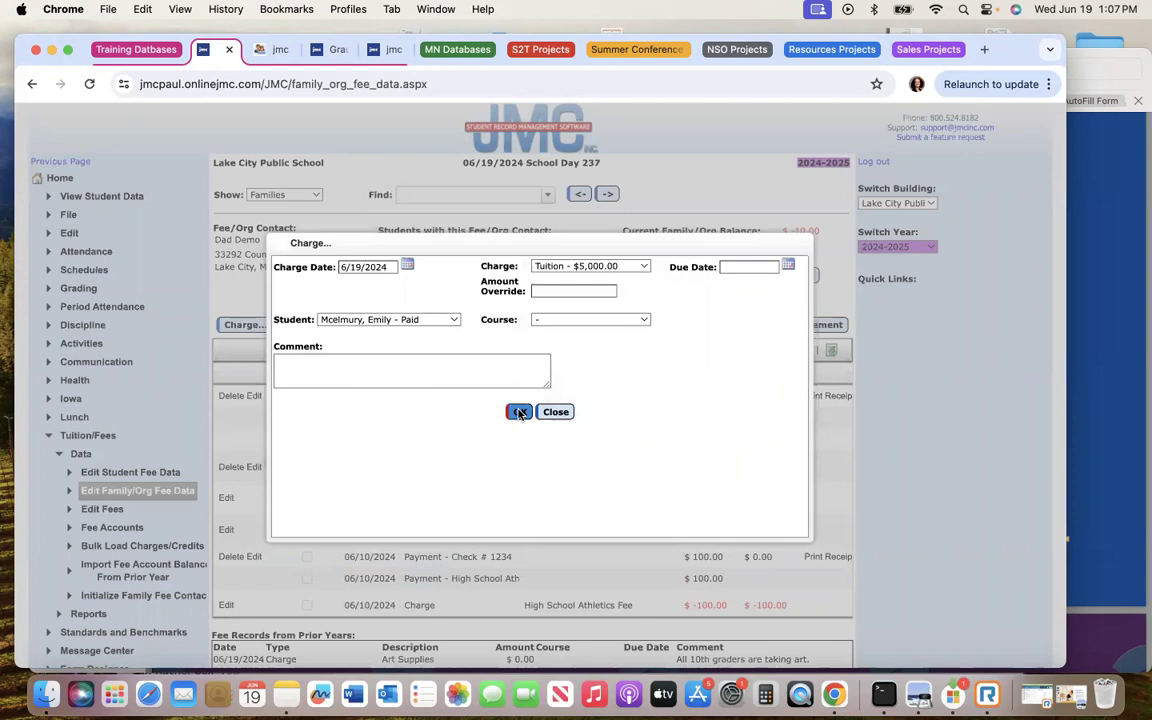
pyautogui.click(519, 413)
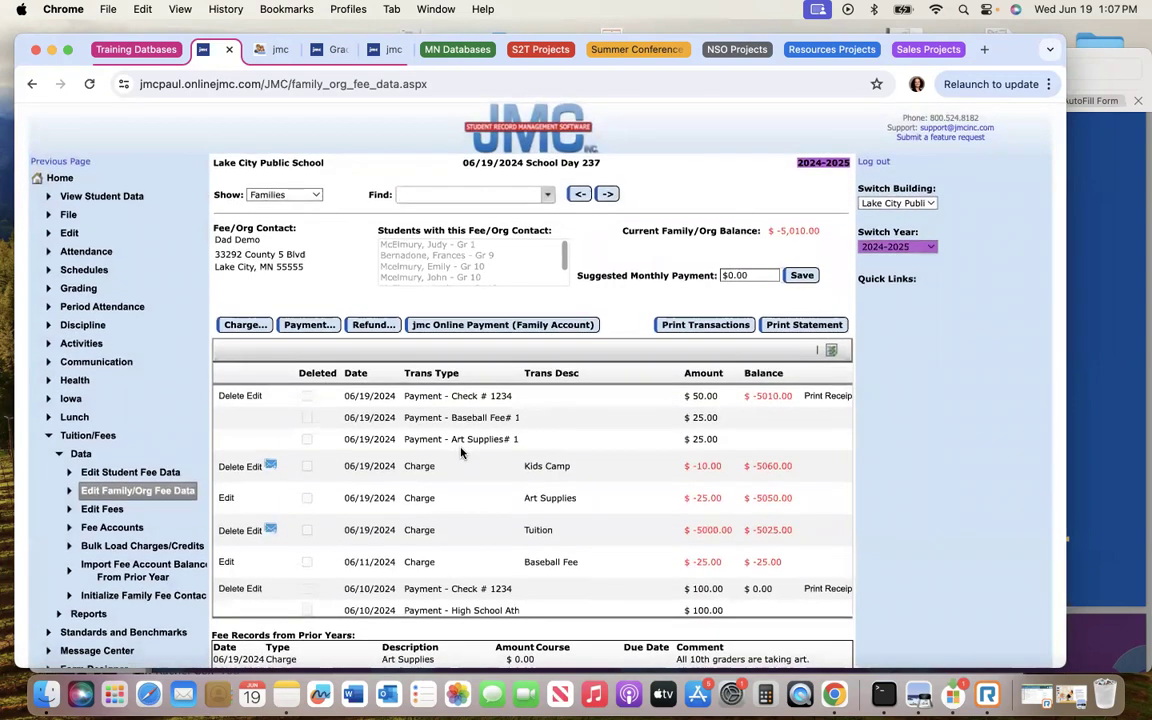
# Switch to the already open Online Family portal and try to open its Tuition/Fees page
pyautogui.click(268, 51)
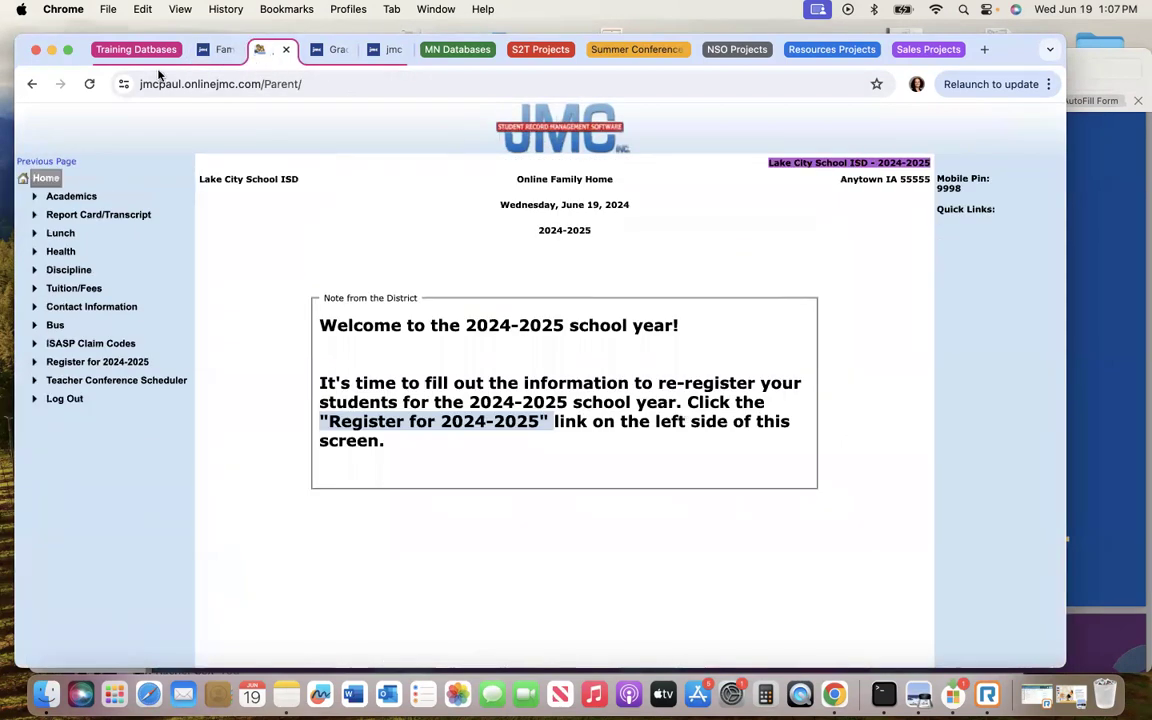
pyautogui.click(67, 290)
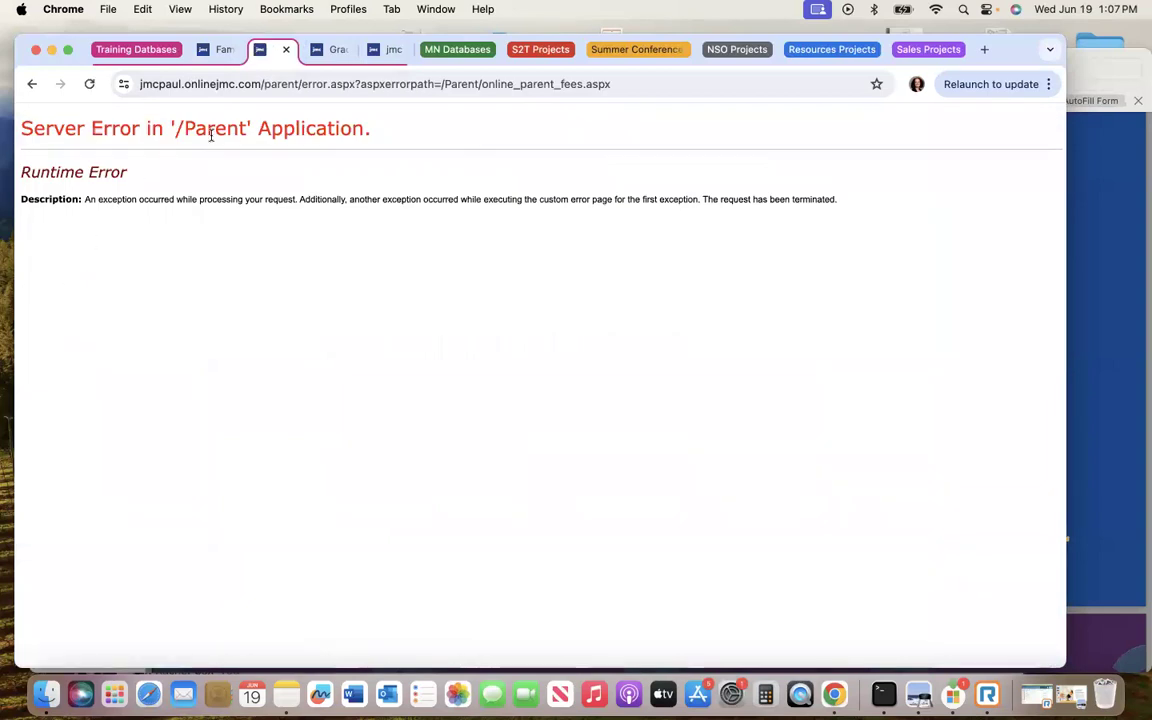
pyautogui.click(298, 84)
pyautogui.click(303, 84)
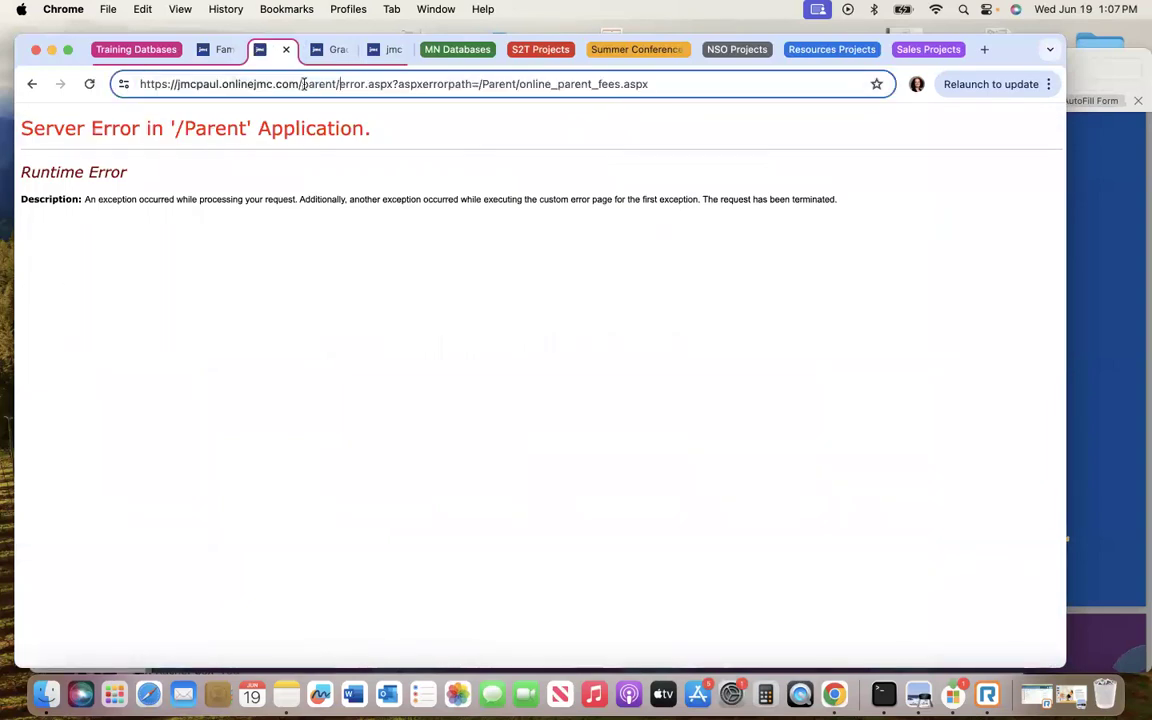
pyautogui.moveTo(338, 84); pyautogui.dragTo(623, 87)
pyautogui.press('BackSpace')
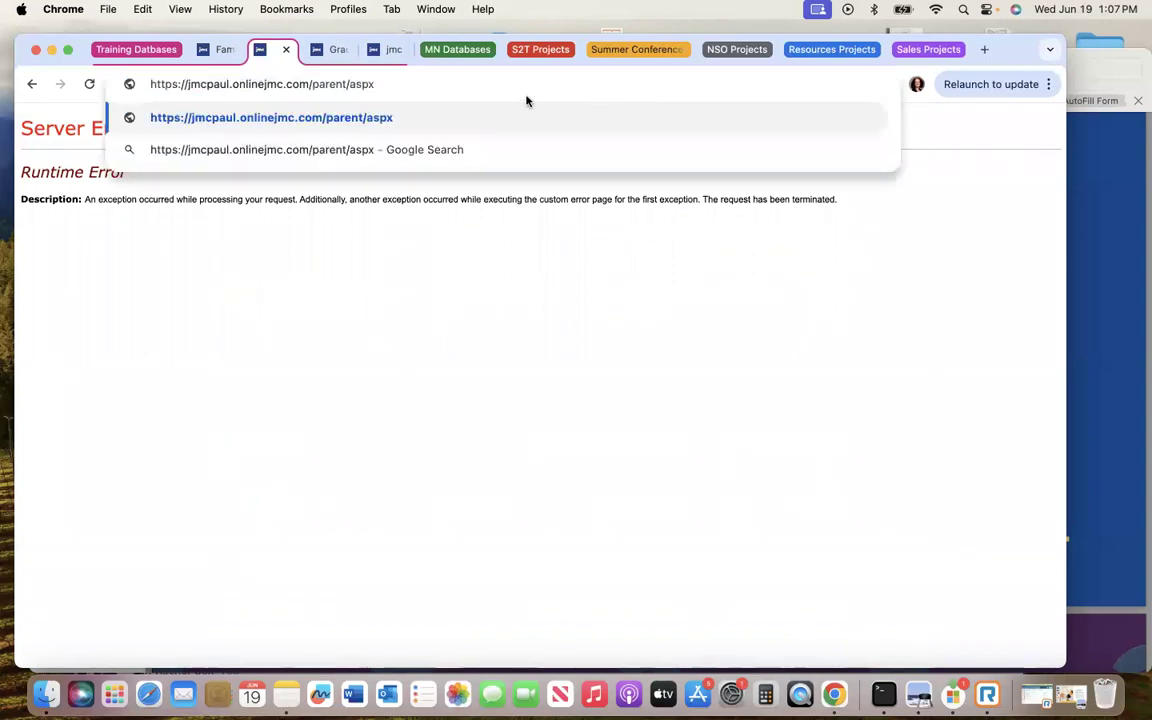
pyautogui.press('BackSpace')
pyautogui.press('BackSpace')
pyautogui.press('BackSpace')
pyautogui.press('BackSpace')
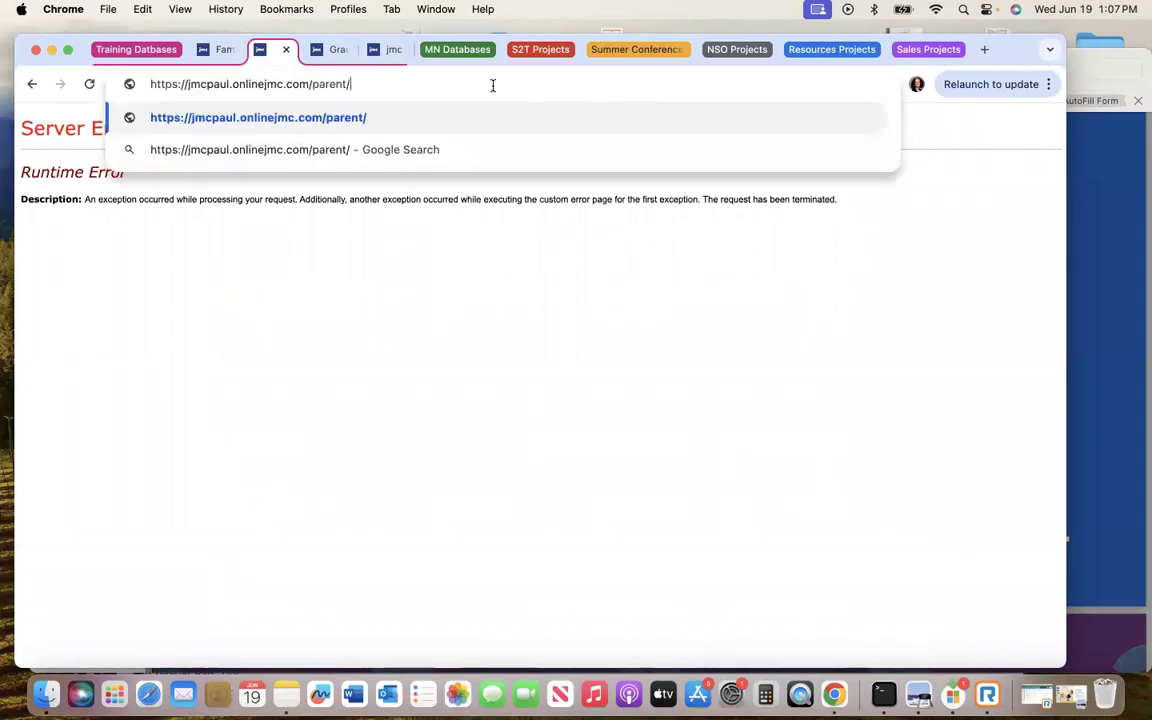
pyautogui.press('Return')
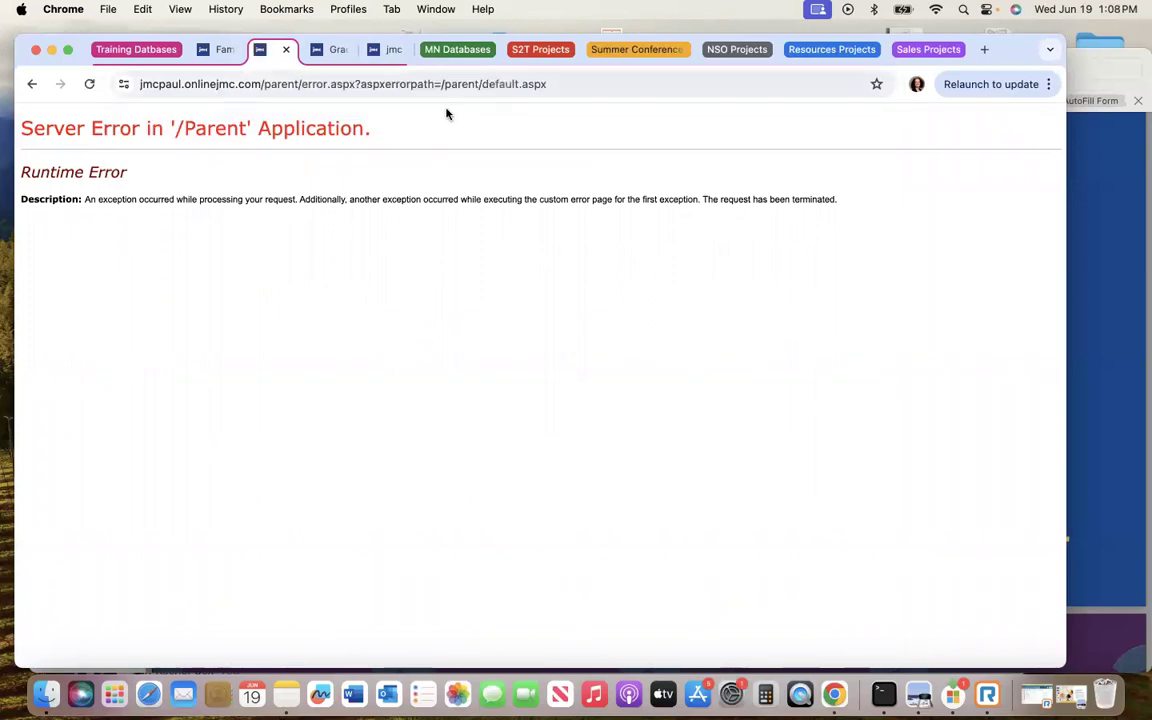
# Load the site's start page at jmcpaul.onlinejmc.com and try to enter the Family portal from there
pyautogui.moveTo(265, 83); pyautogui.dragTo(562, 83)
pyautogui.press('BackSpace')
pyautogui.press('Return')
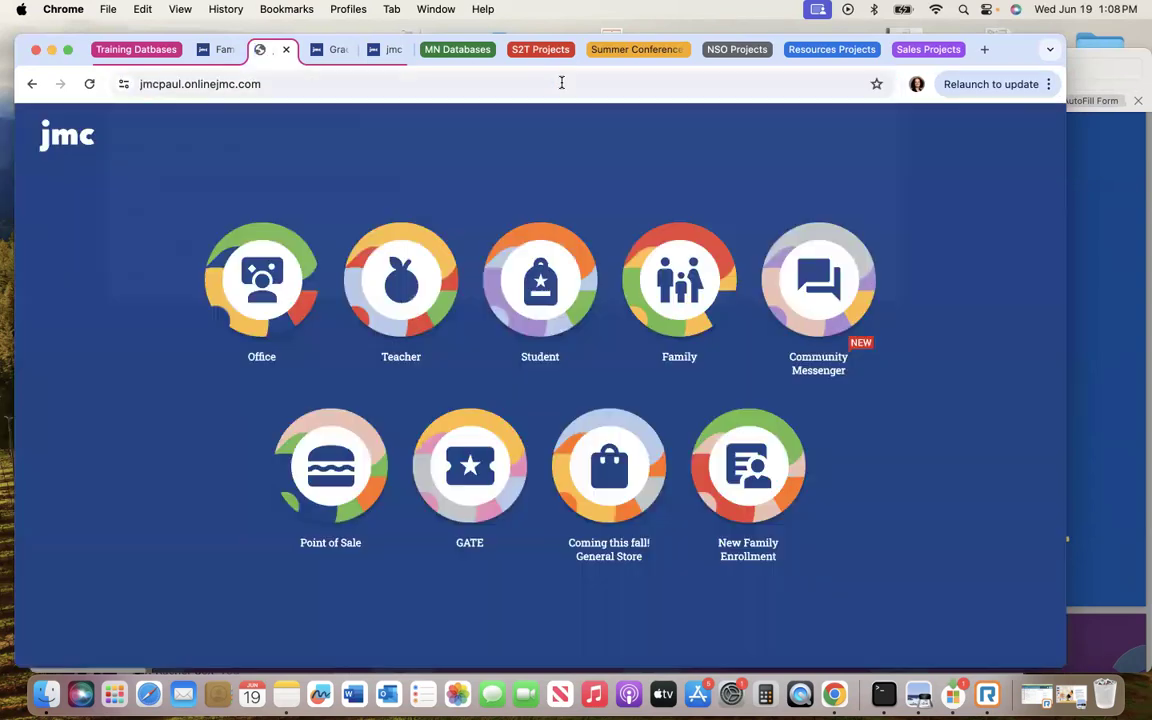
pyautogui.click(686, 305)
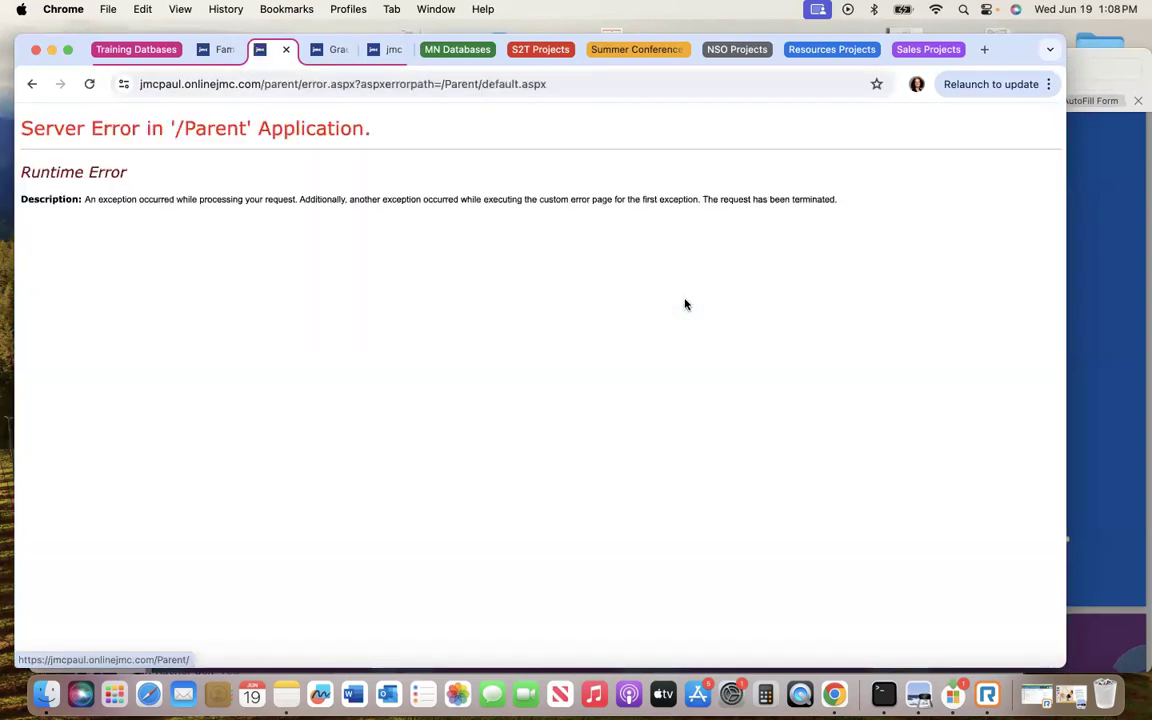
# End the family session by loading the portal's logout page, and log back in for 2024-2025 with the prefilled credentials
pyautogui.doubleClick(312, 83)
pyautogui.write('logout')
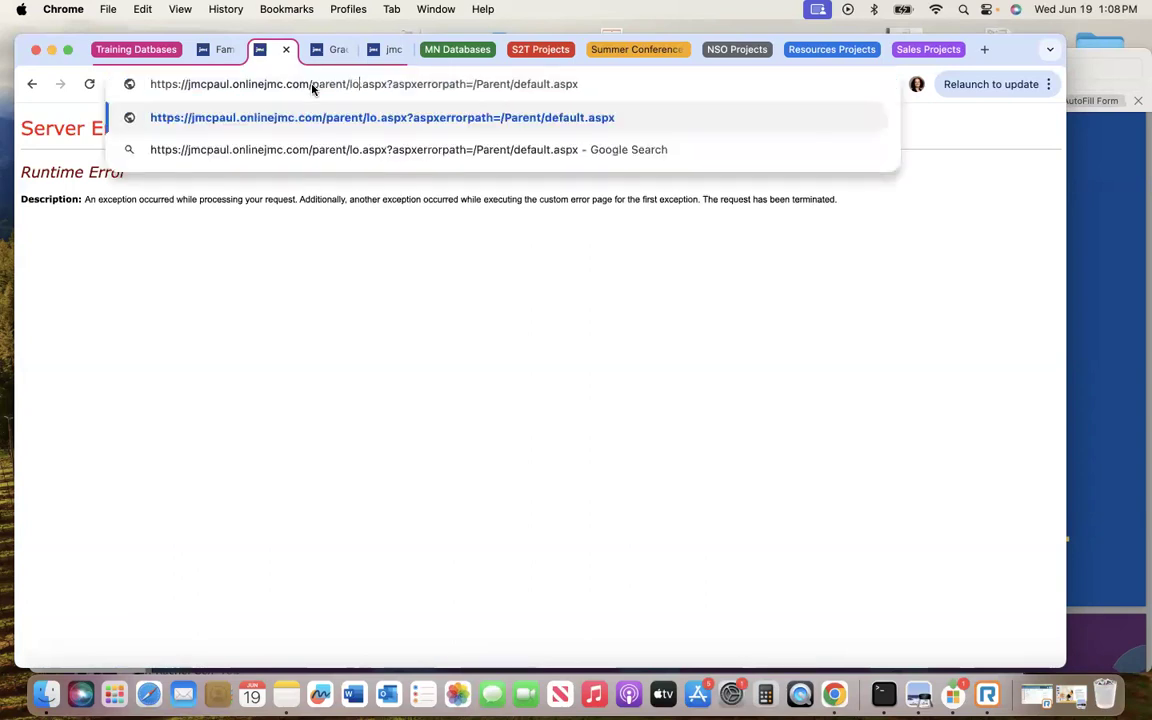
pyautogui.press('Return')
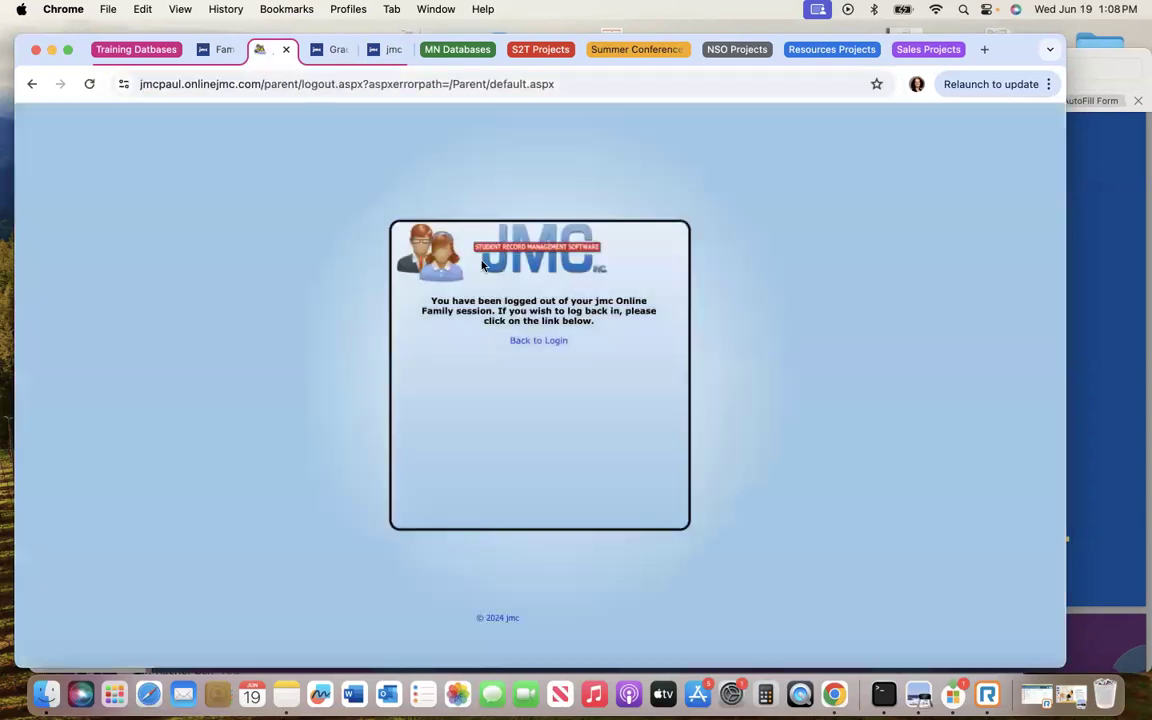
pyautogui.click(553, 341)
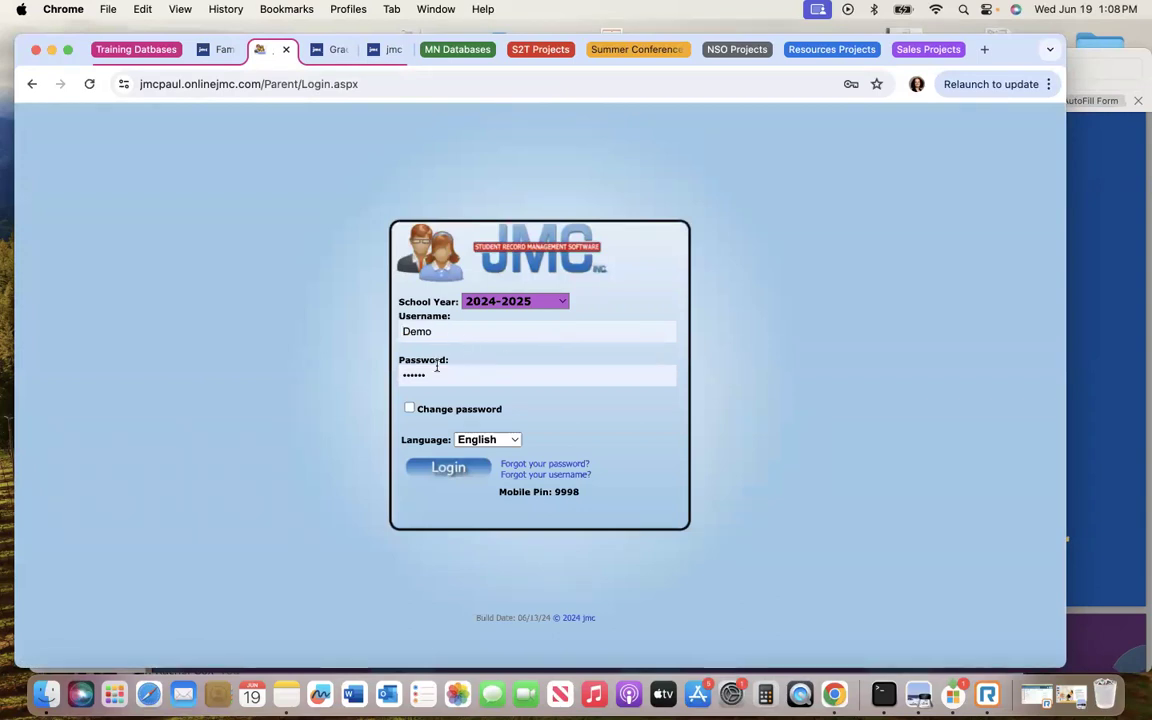
pyautogui.click(431, 468)
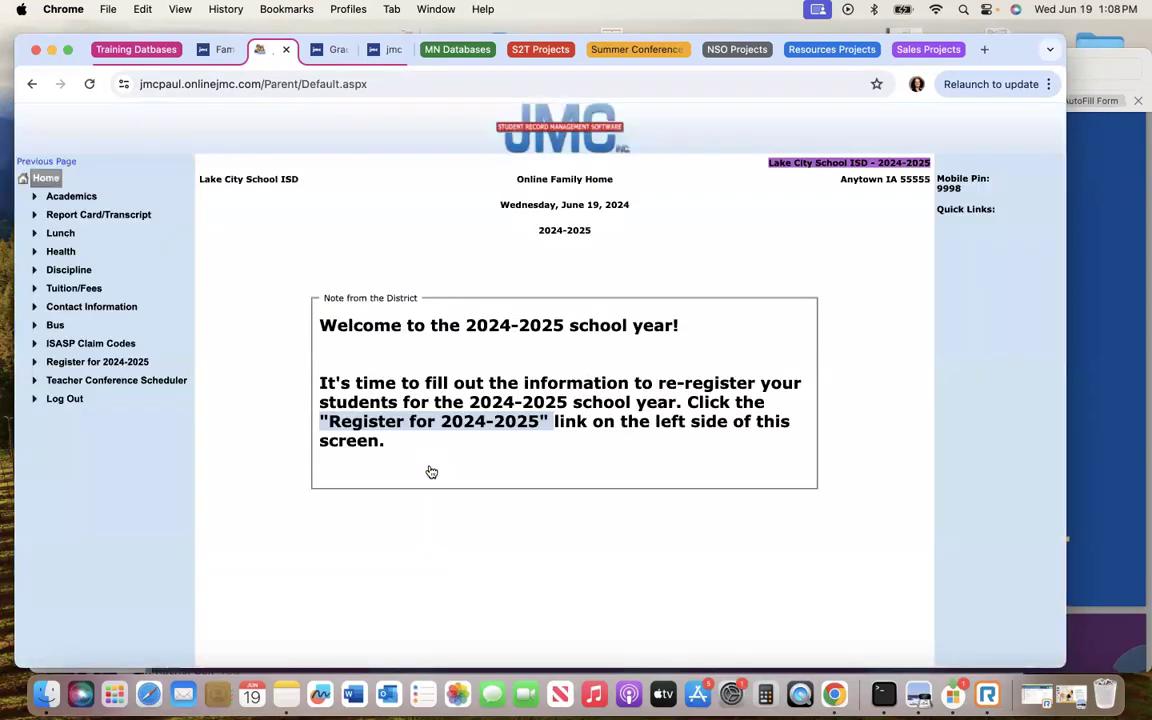
# Open the family portal's Tuition/Fees page and look over the family's balance and transactions
pyautogui.click(84, 289)
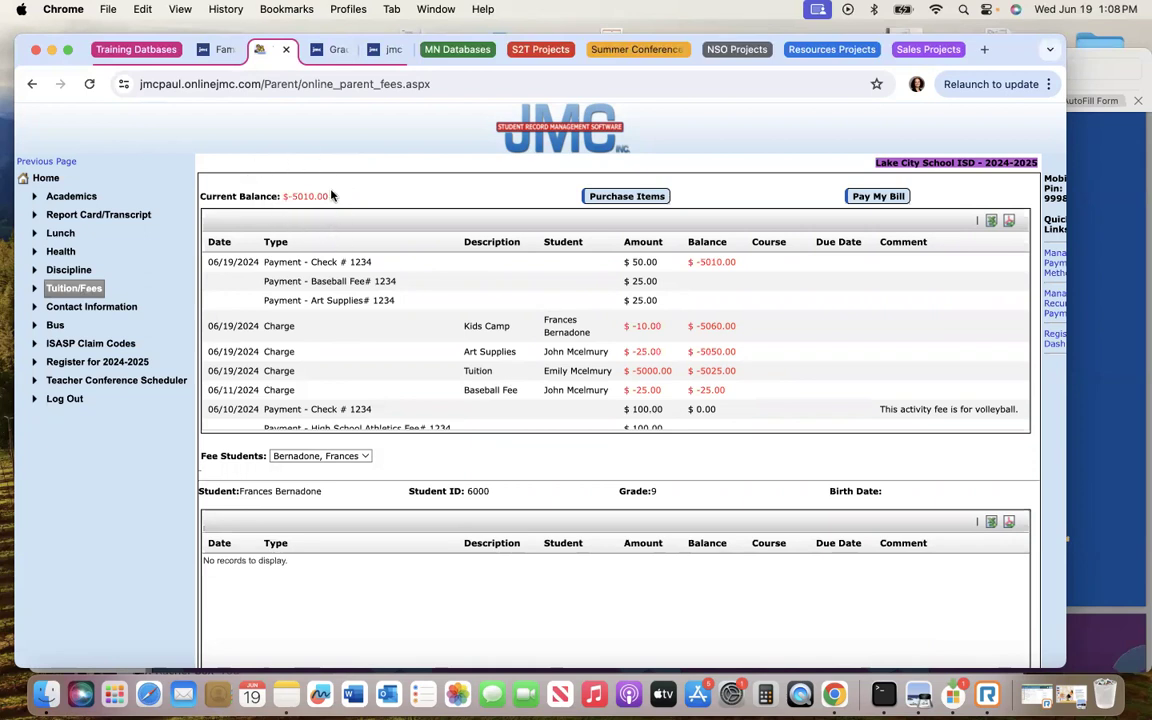
pyautogui.scroll(-2, 291, 322)
pyautogui.scroll(2, 291, 322)
# Add the $25.00 10th Grade Biology fee to the Family Store cart for the first listed student, and close the store without checking out
pyautogui.click(619, 198)
pyautogui.click(444, 214)
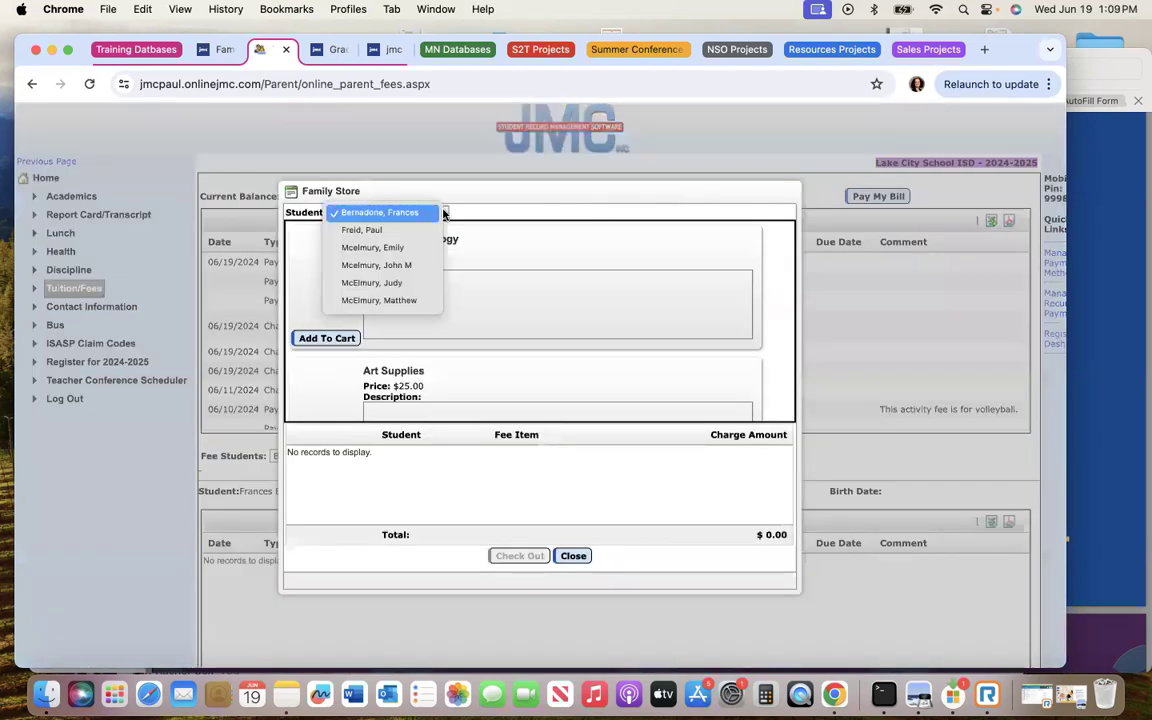
pyautogui.click(517, 215)
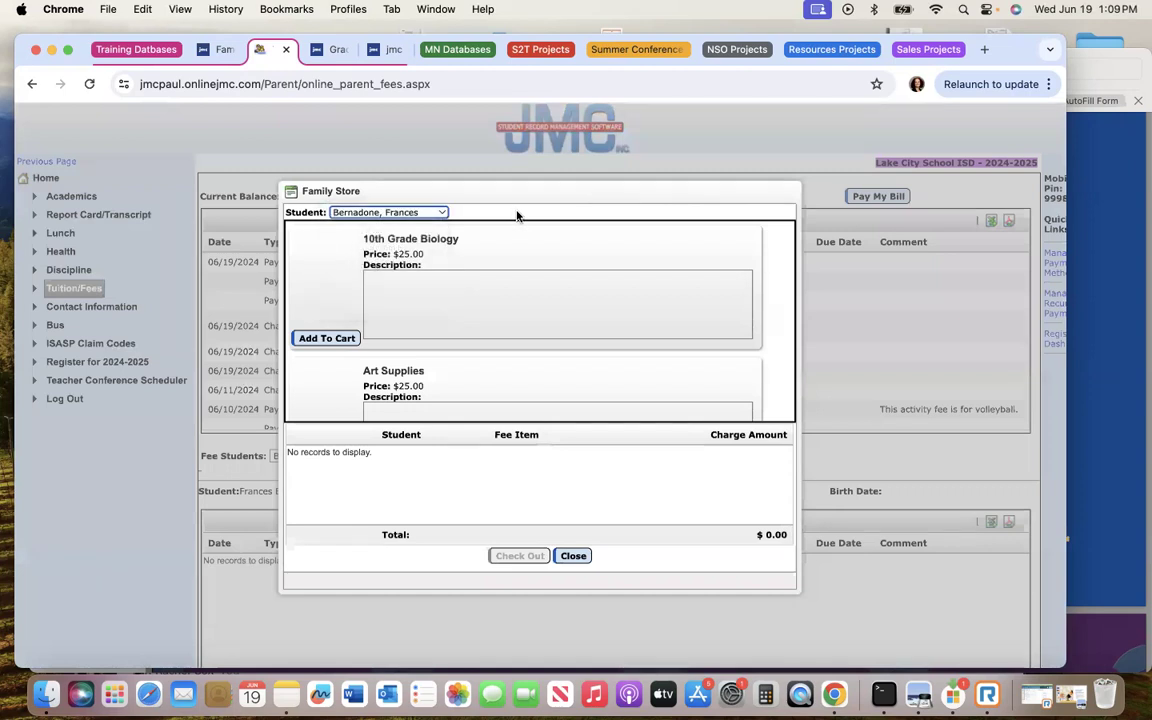
pyautogui.click(318, 340)
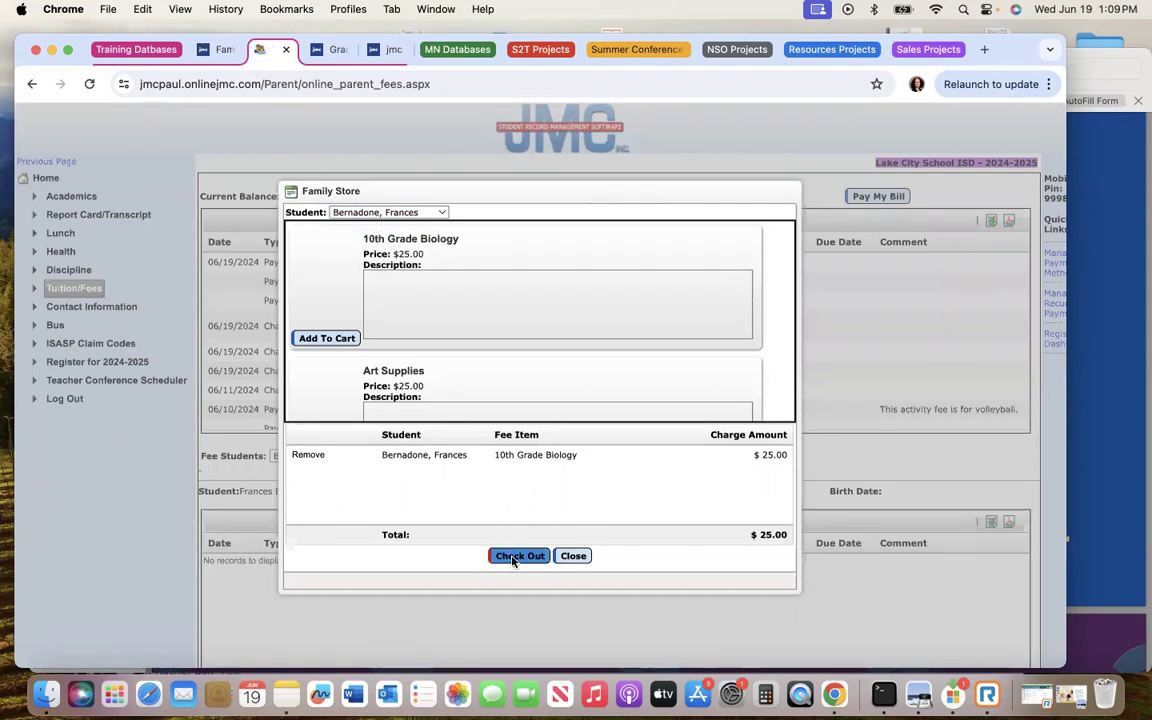
pyautogui.click(577, 557)
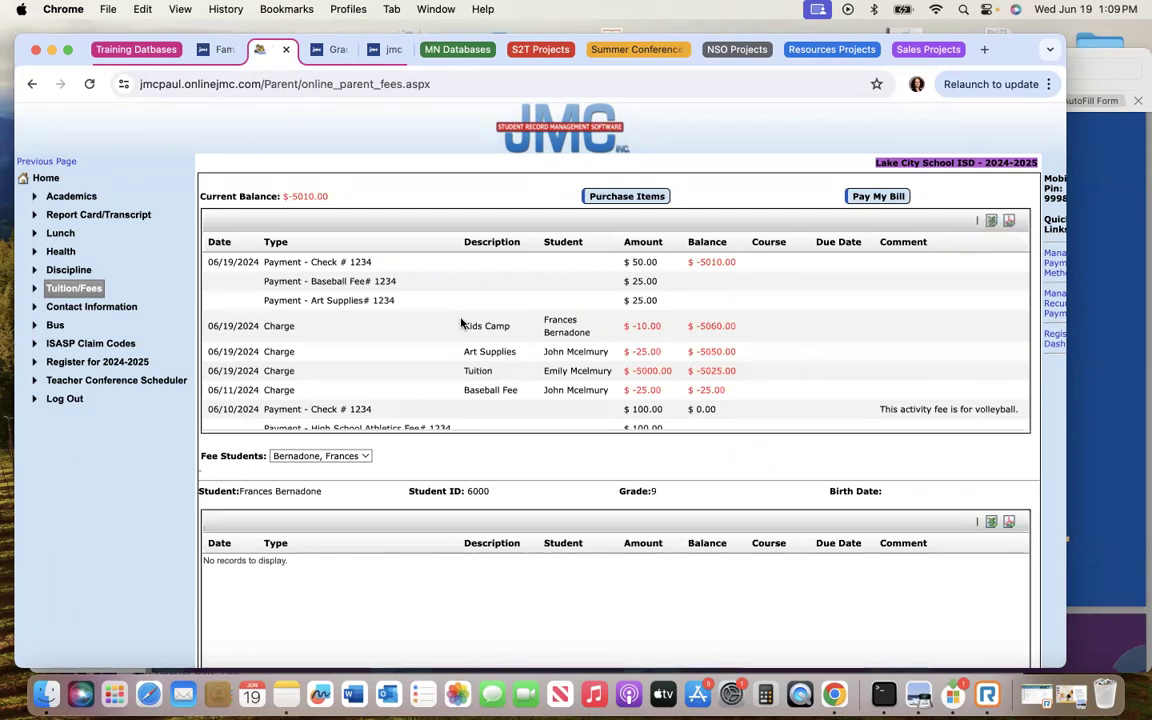
# Review the family's fee transactions, look at the Manage Payment Methods page, and return to the fees
pyautogui.scroll(-2, 465, 324)
pyautogui.scroll(2, 461, 323)
pyautogui.scroll(-2, 463, 327)
pyautogui.scroll(2, 463, 324)
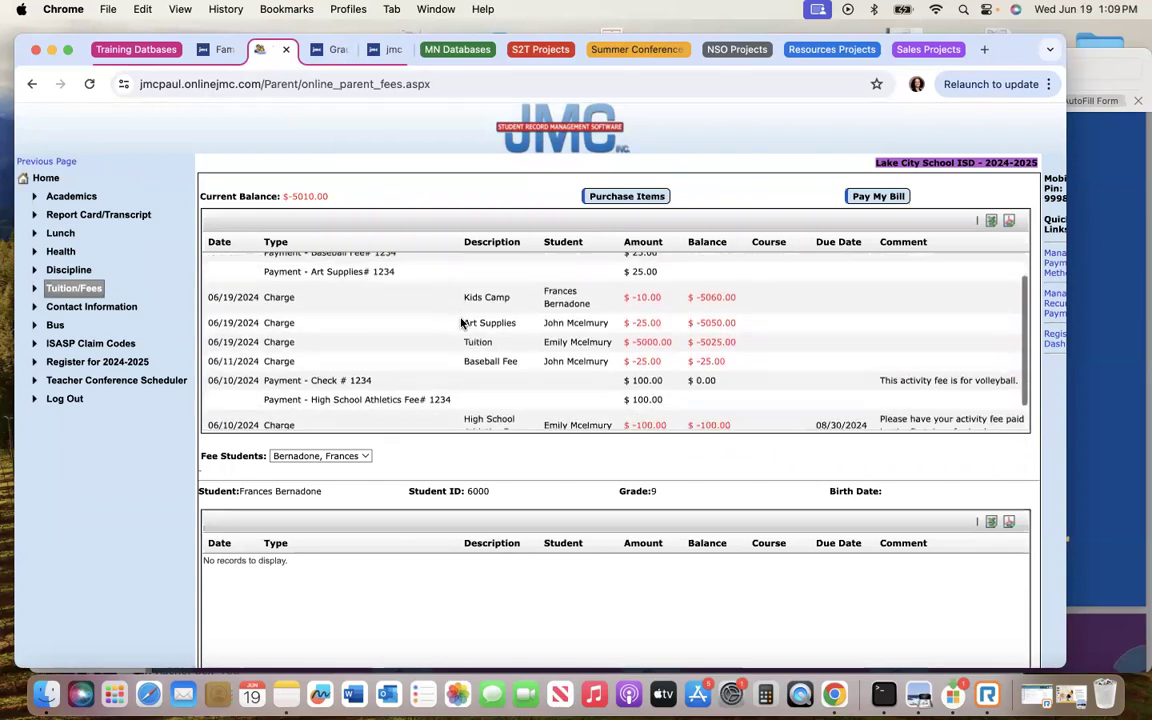
pyautogui.hscroll(1, 409, 380)
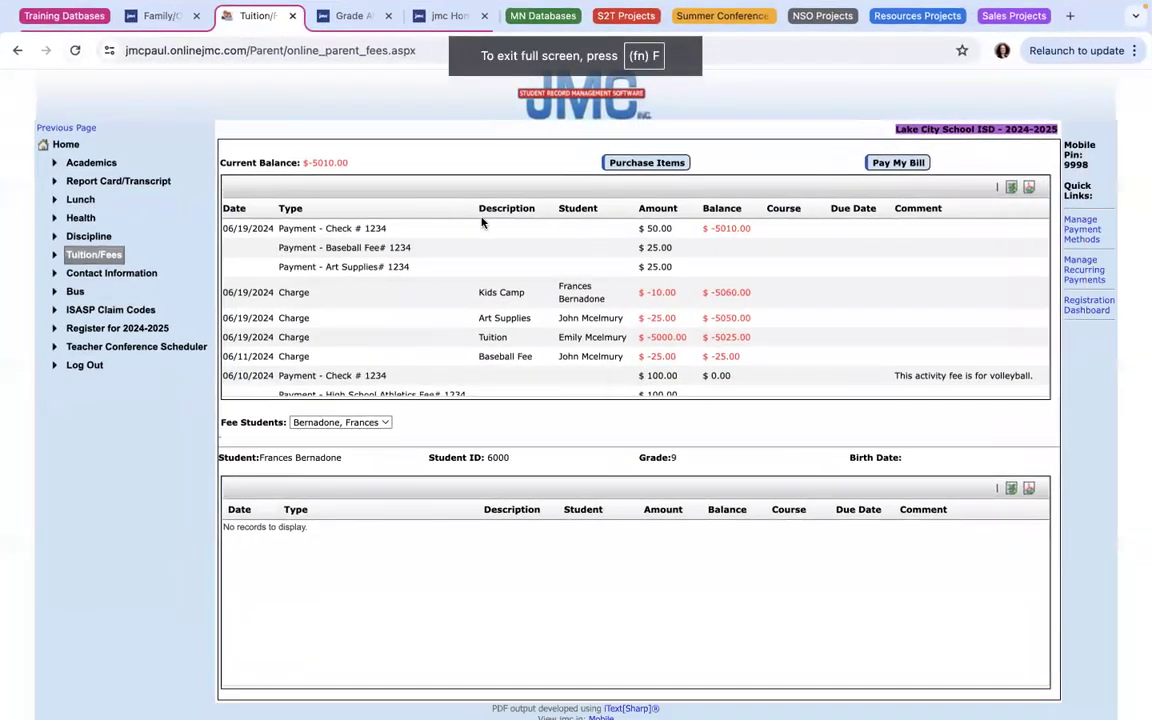
pyautogui.click(1083, 229)
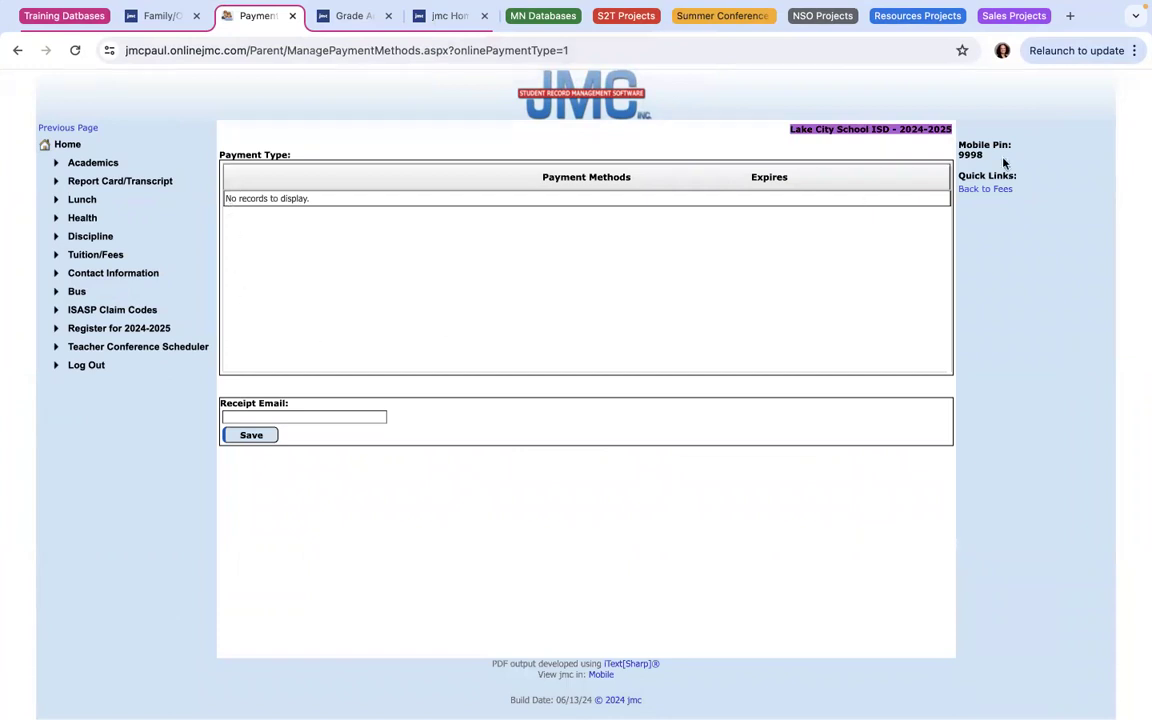
pyautogui.click(985, 189)
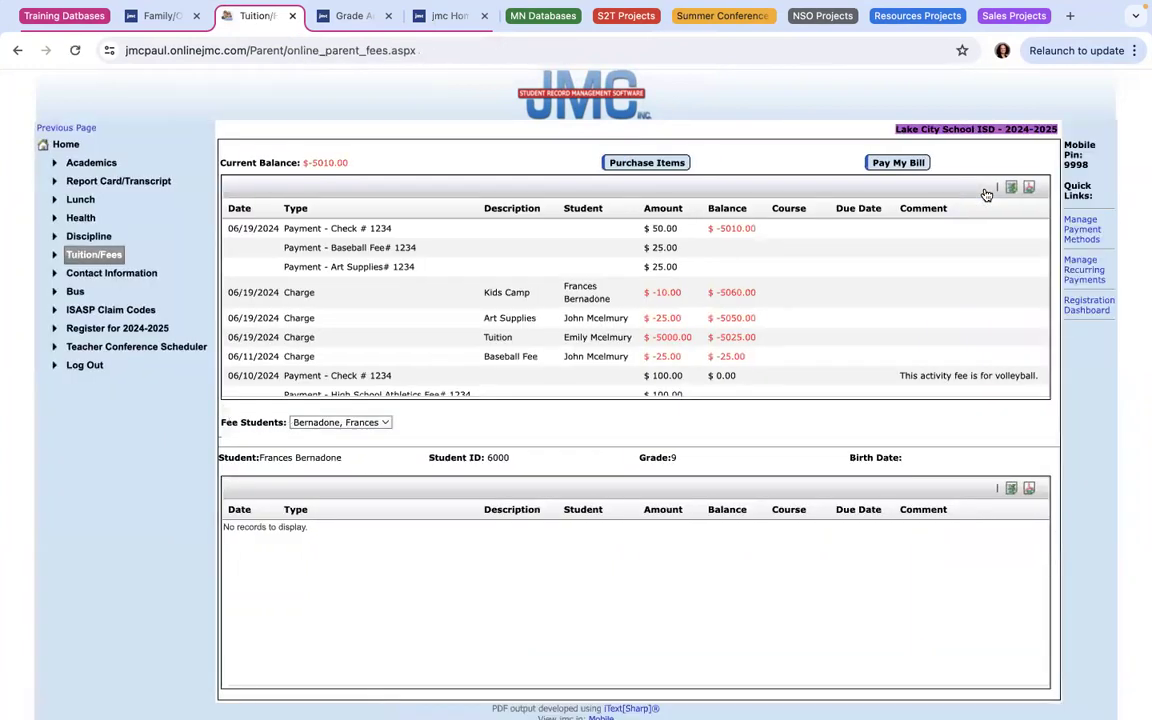
# Enable auto payments in the family's recurring payments and set the balance to pay off within 9 months
pyautogui.click(1075, 278)
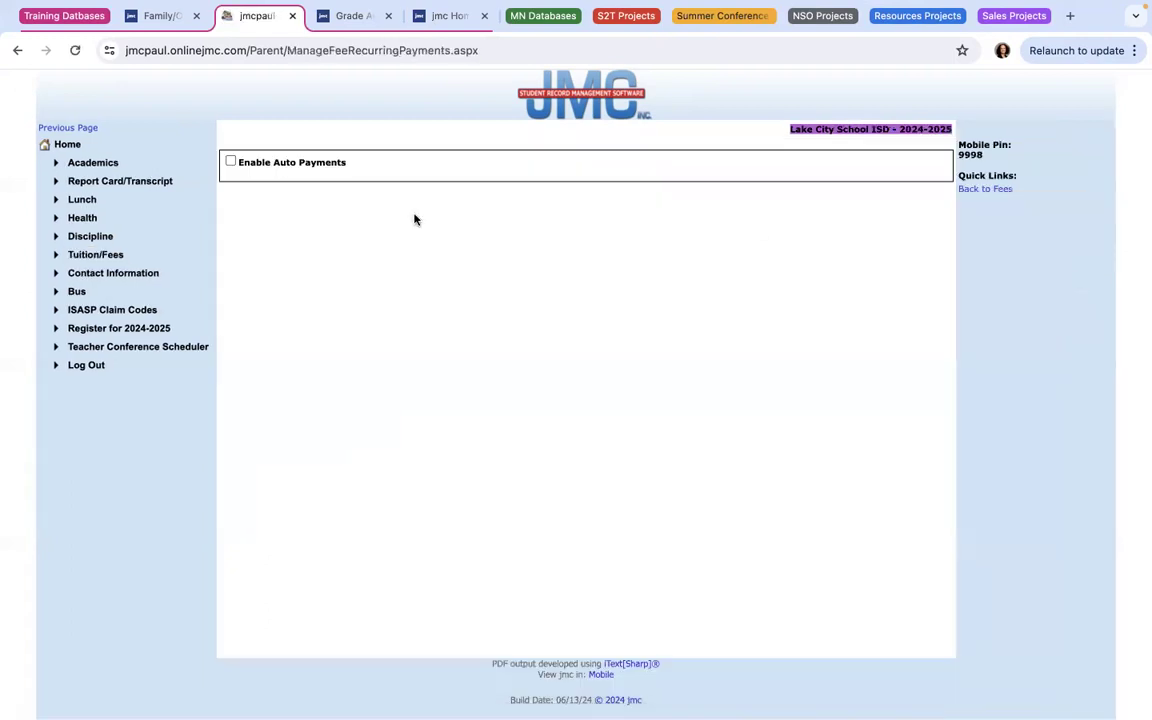
pyautogui.click(230, 161)
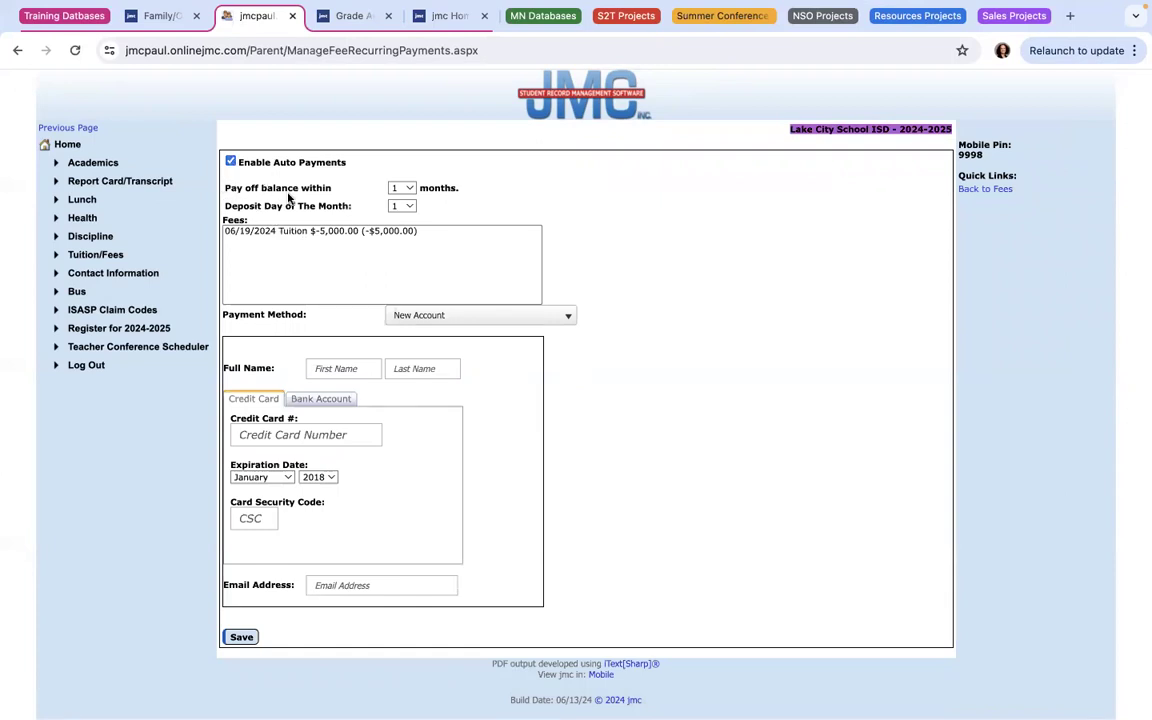
pyautogui.click(400, 189)
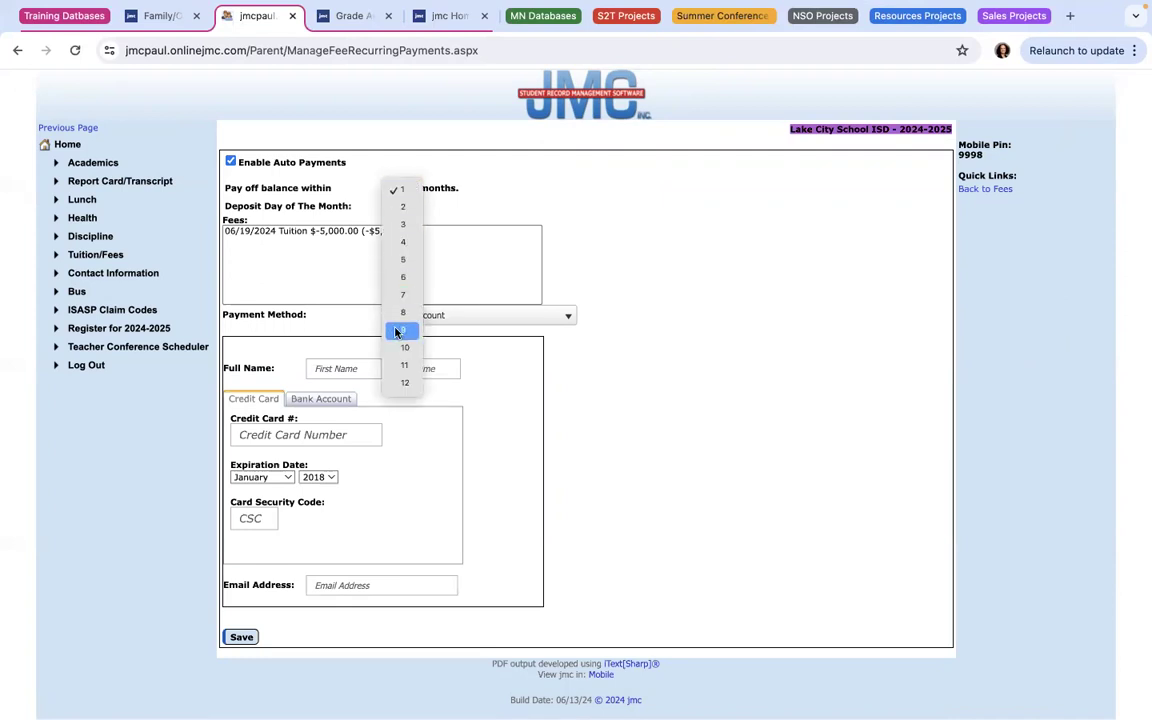
pyautogui.click(398, 332)
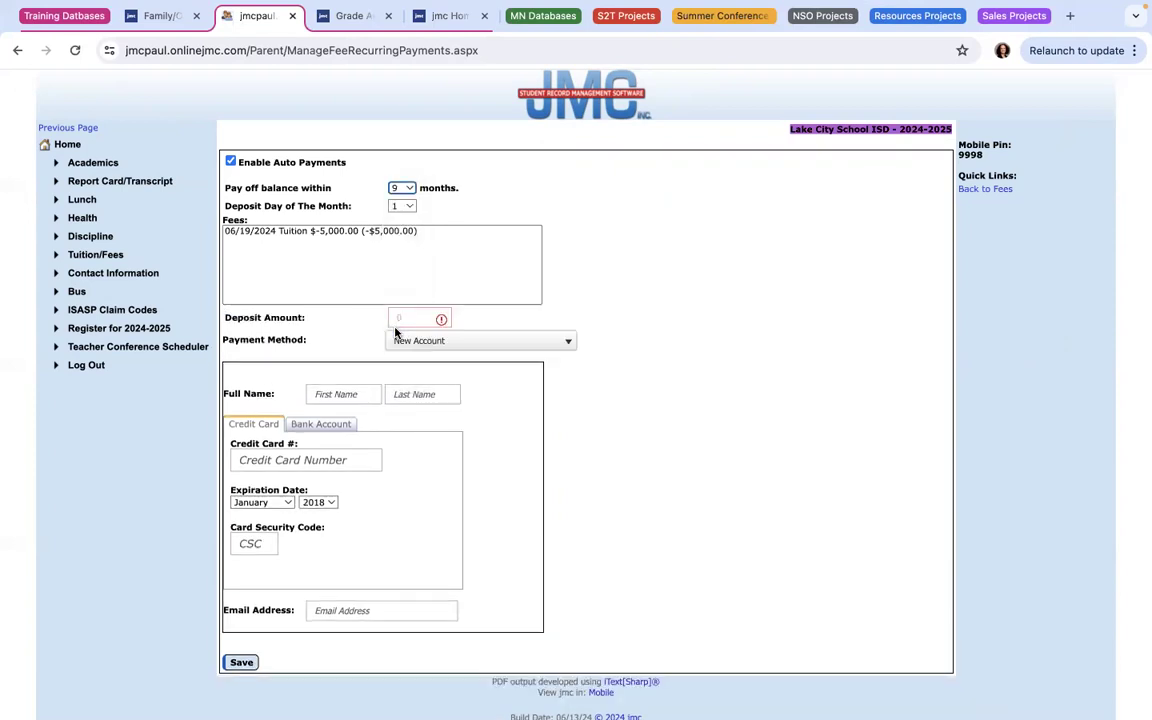
# Set the recurring payment's deposit day of the month to 15 and select the 06/19/2024 Tuition fee to pay off
pyautogui.click(407, 206)
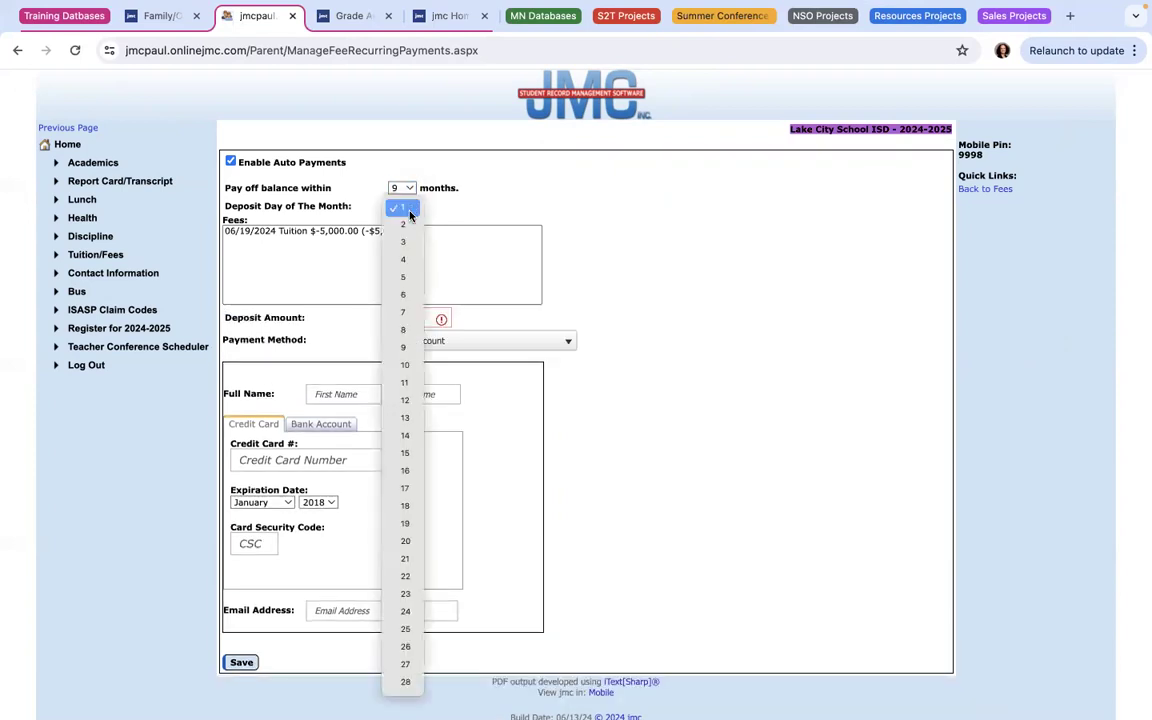
pyautogui.click(407, 453)
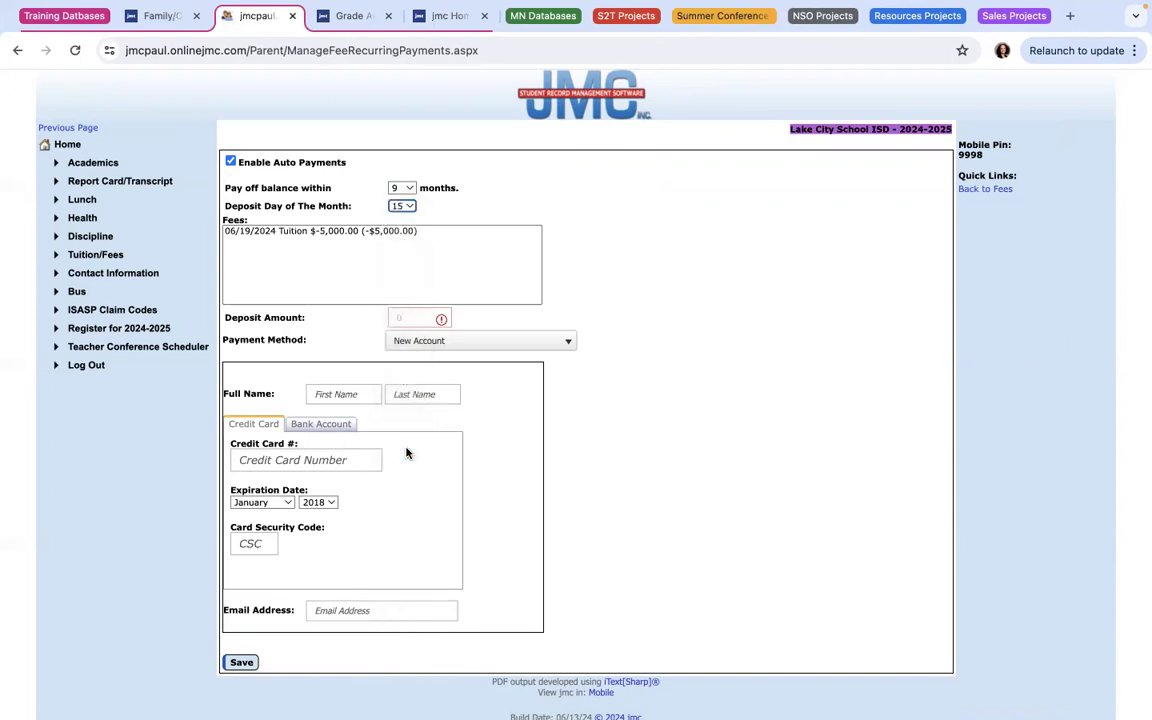
pyautogui.click(294, 231)
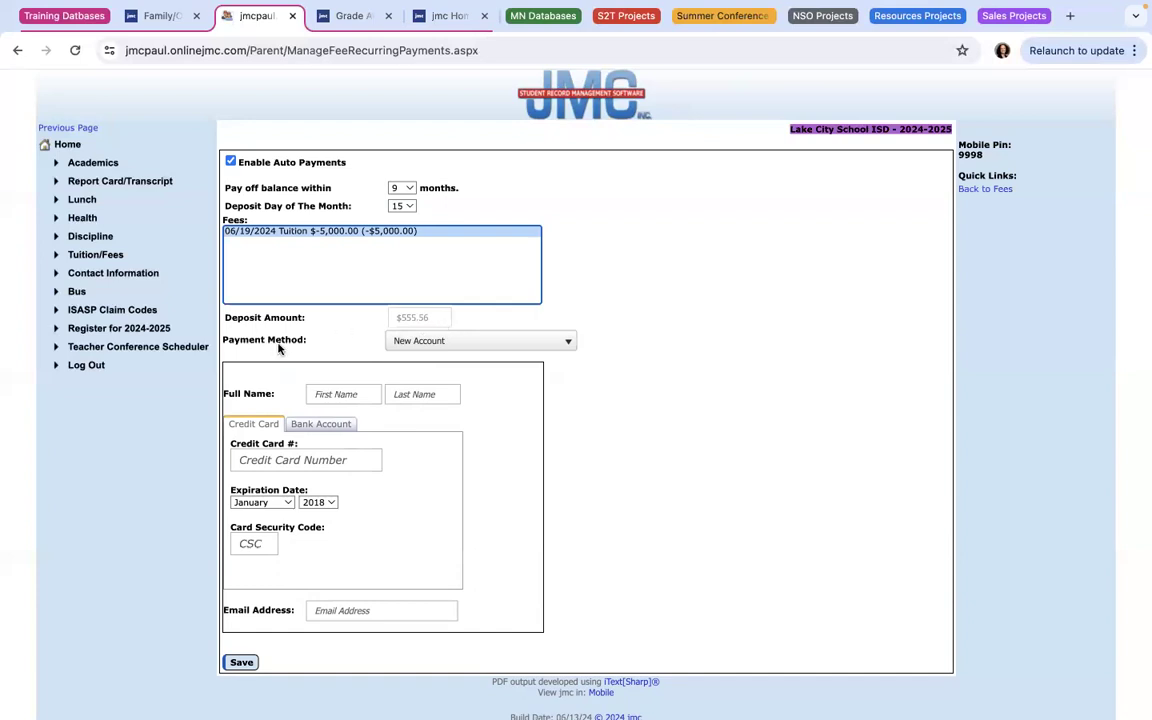
# Look over the payment method choices and the credit card and bank account fields, and return to the fees without saving
pyautogui.click(450, 341)
pyautogui.click(326, 342)
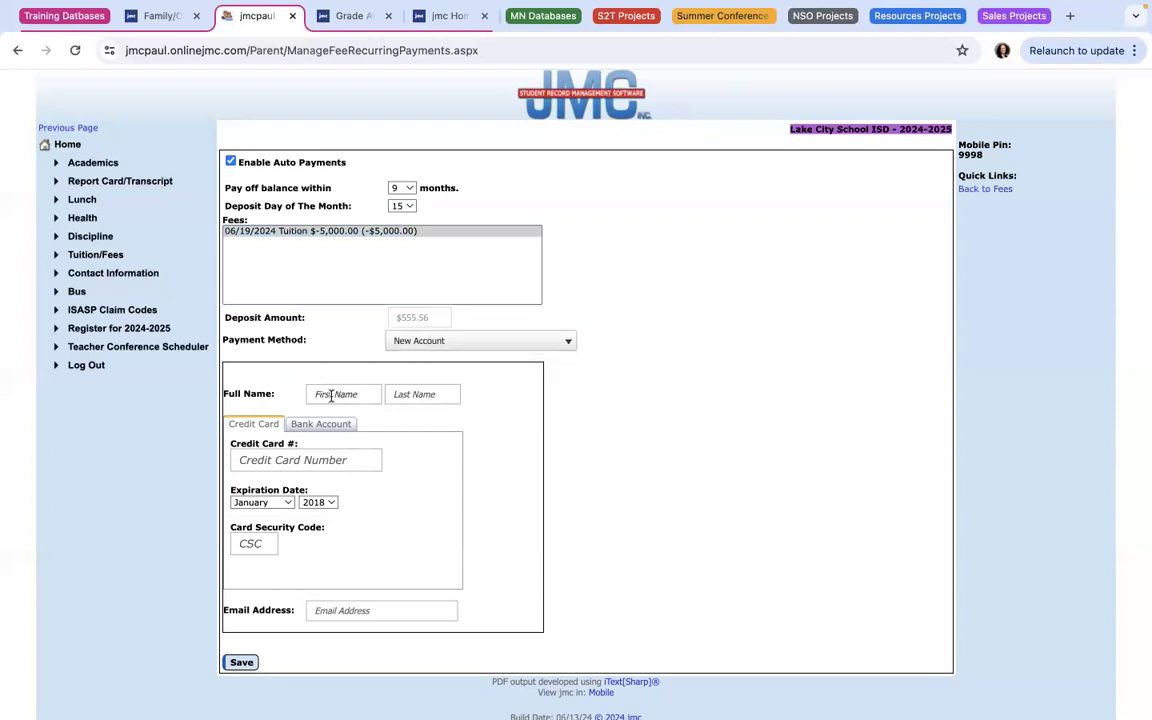
pyautogui.scroll(-1, 332, 396)
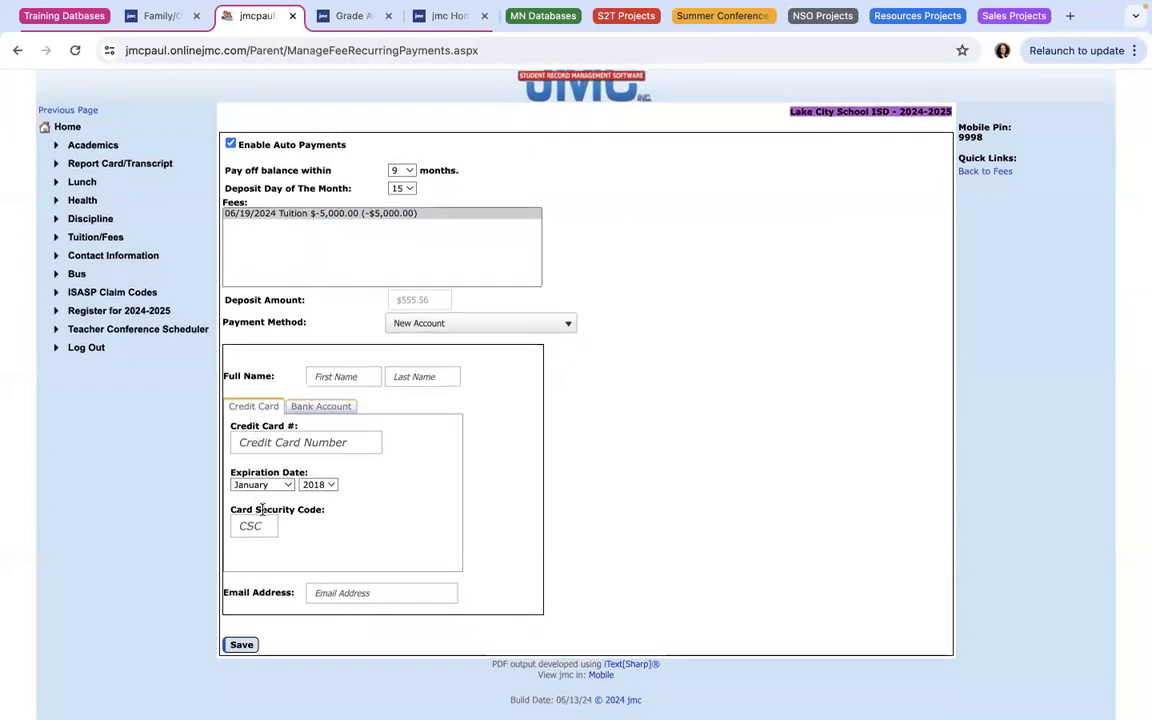
pyautogui.click(310, 410)
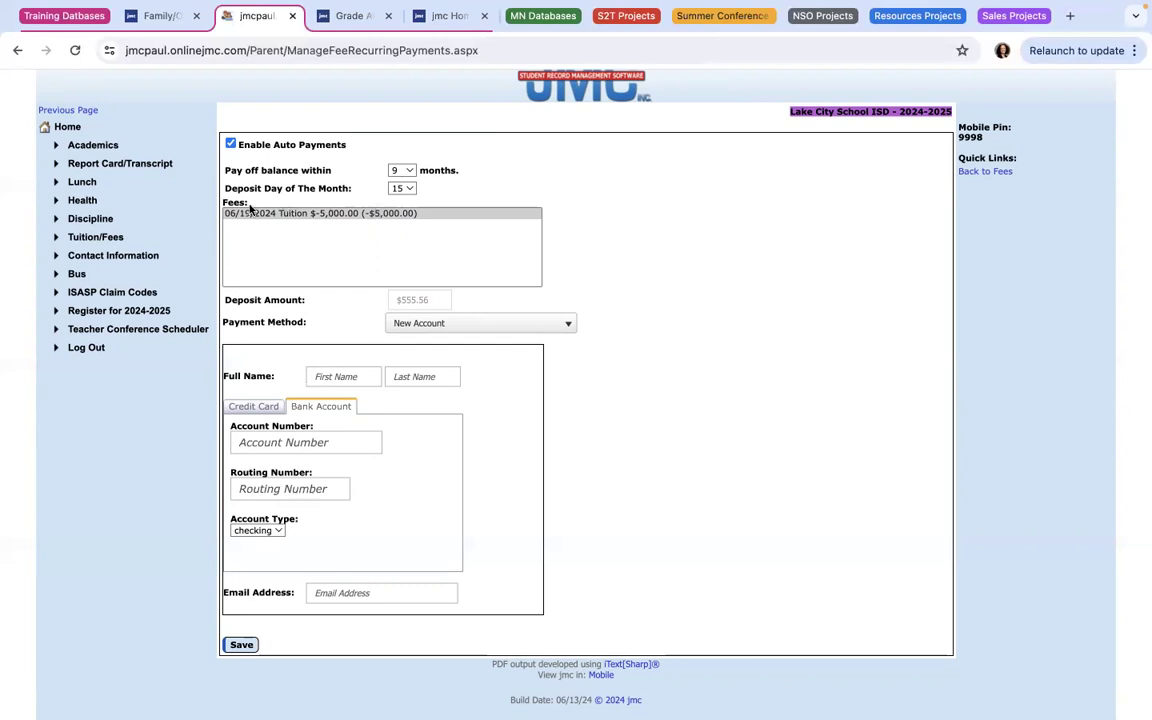
pyautogui.click(985, 172)
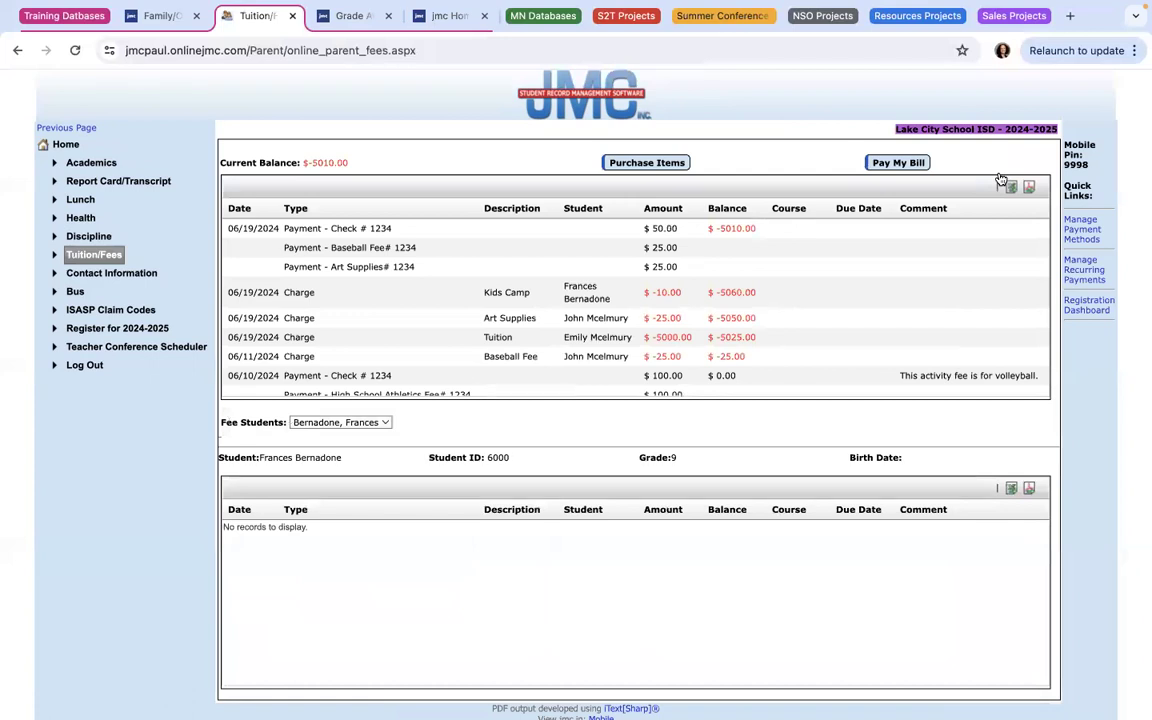
# Start a Pay My Bill payment by fee for the $10.00 Kids Camp charge, look at the bank account fields, and cancel the deposit
pyautogui.click(891, 162)
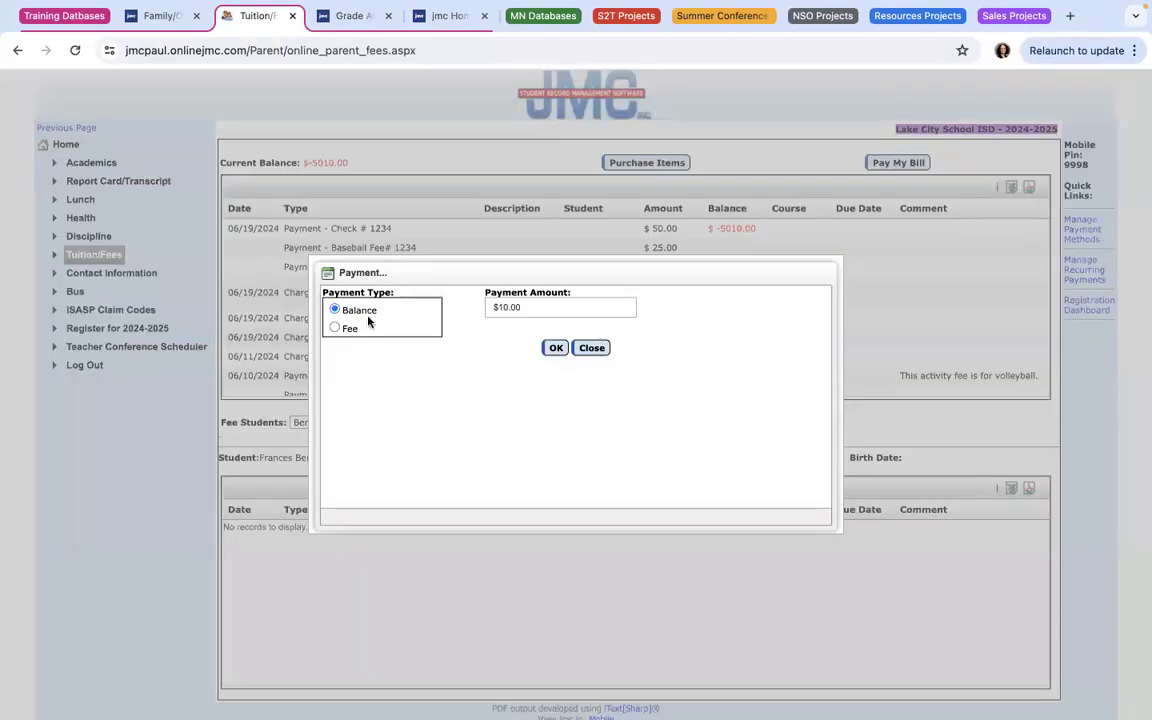
pyautogui.click(335, 329)
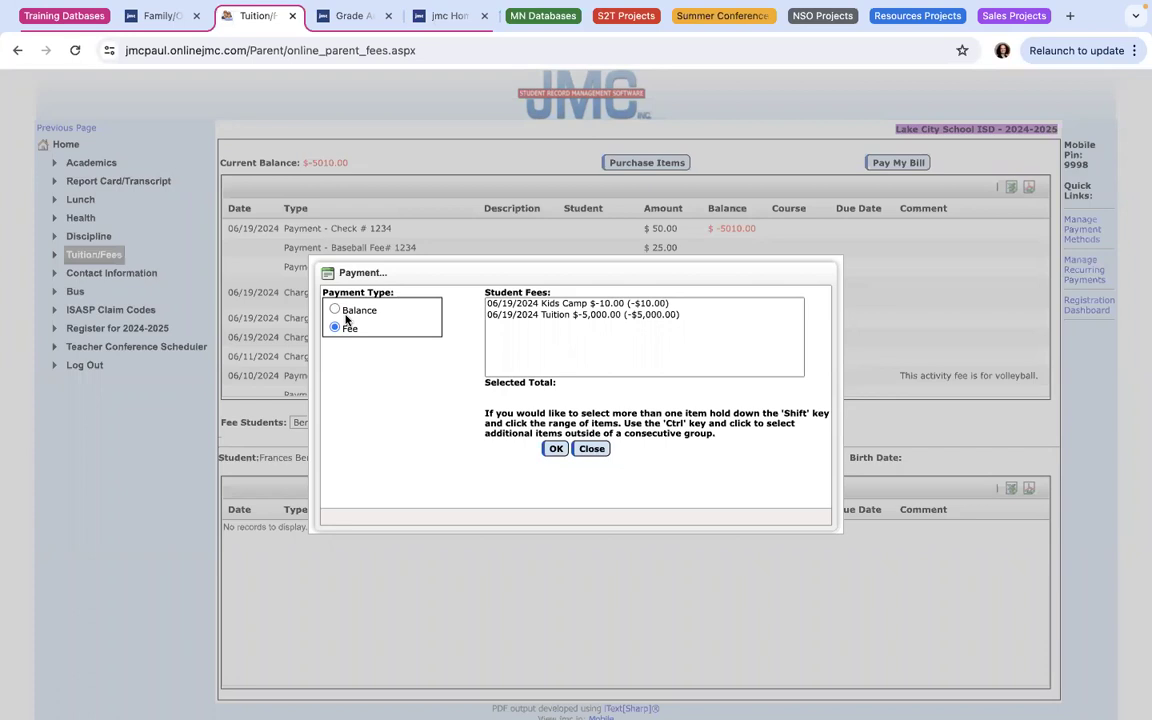
pyautogui.click(541, 304)
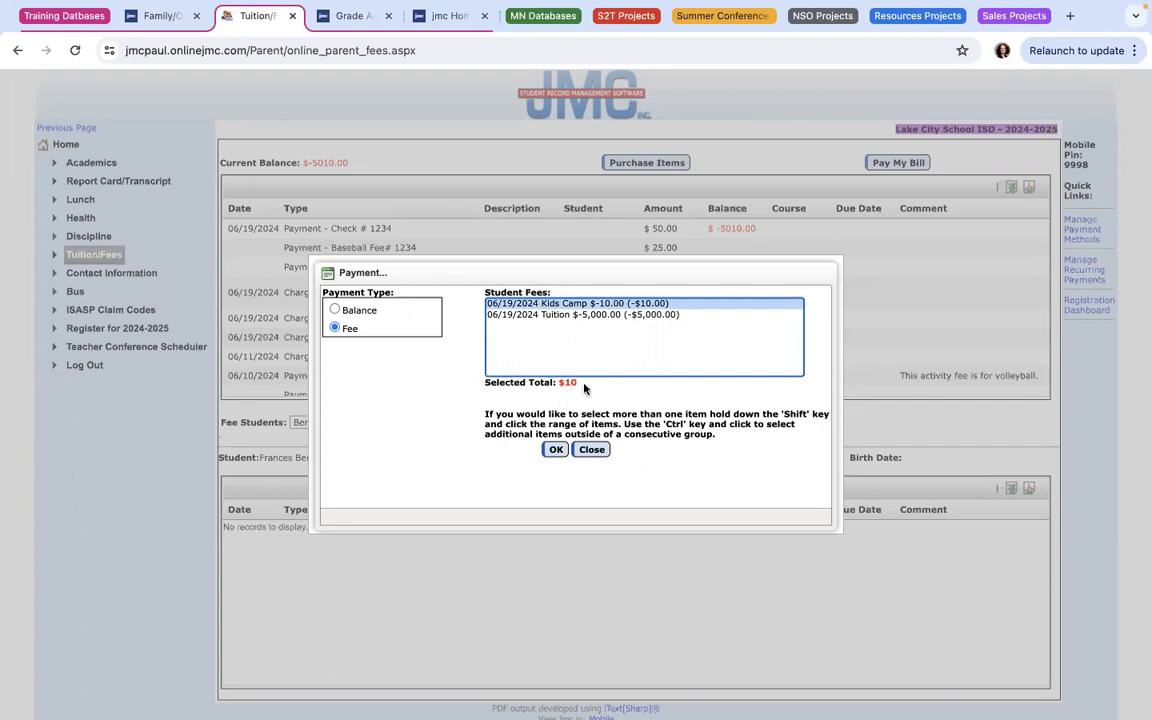
pyautogui.click(556, 451)
pyautogui.click(551, 452)
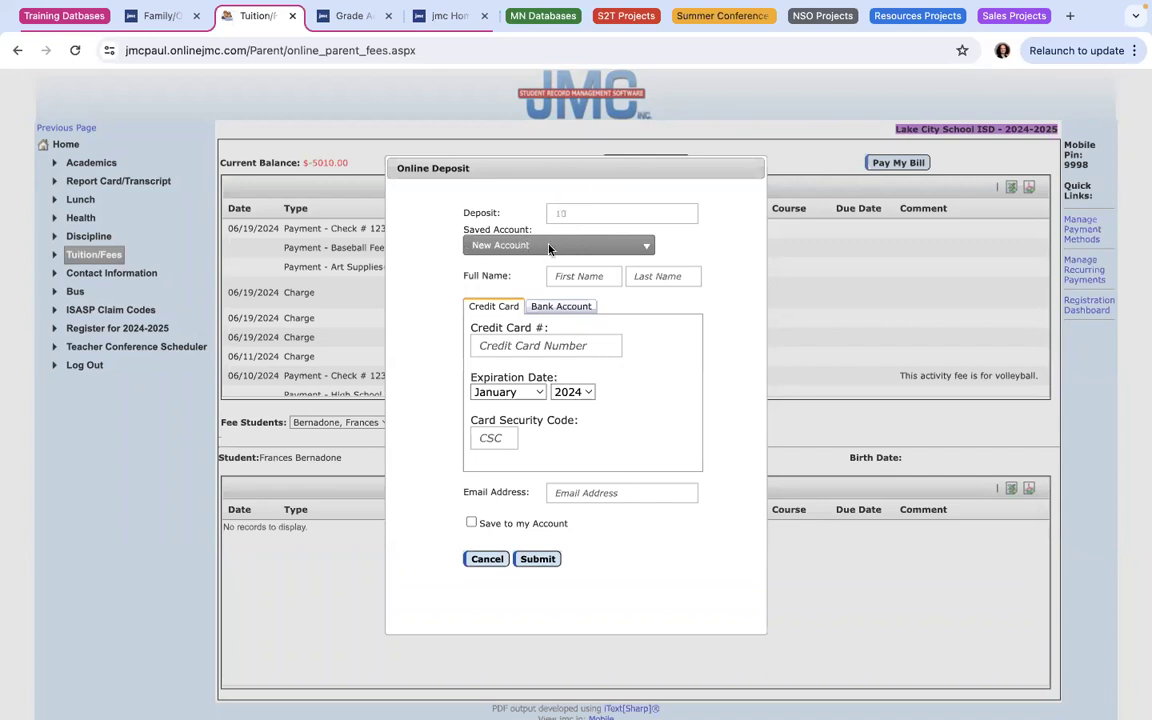
pyautogui.click(534, 310)
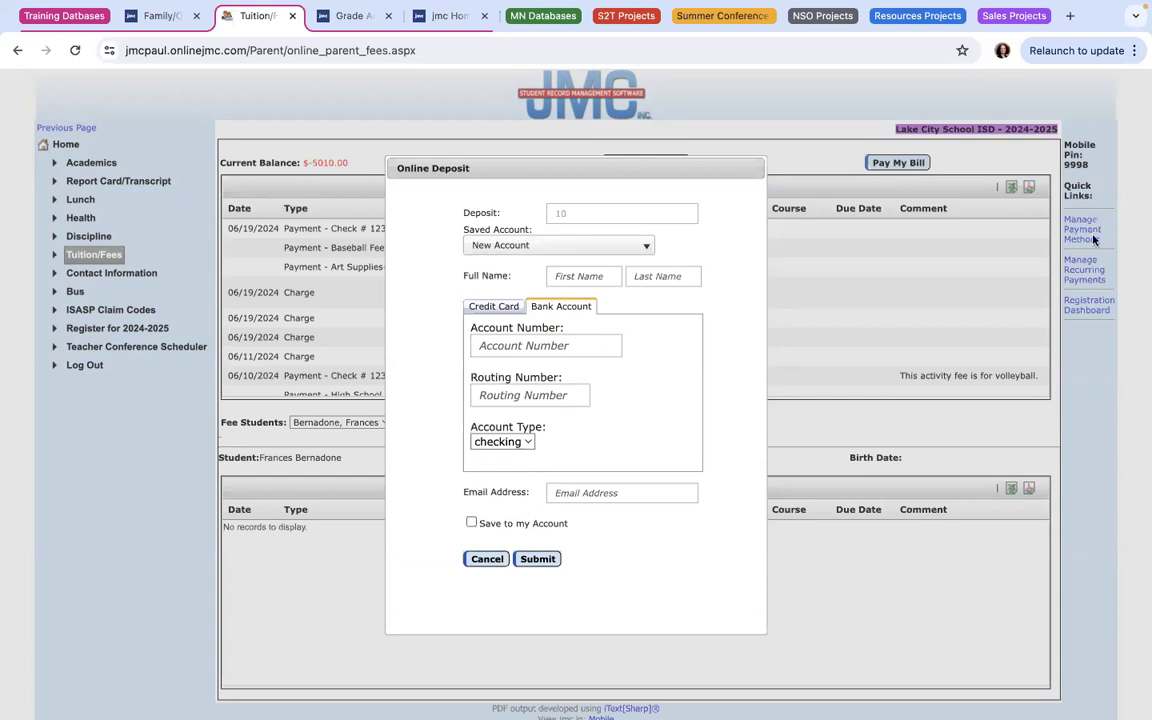
pyautogui.click(486, 560)
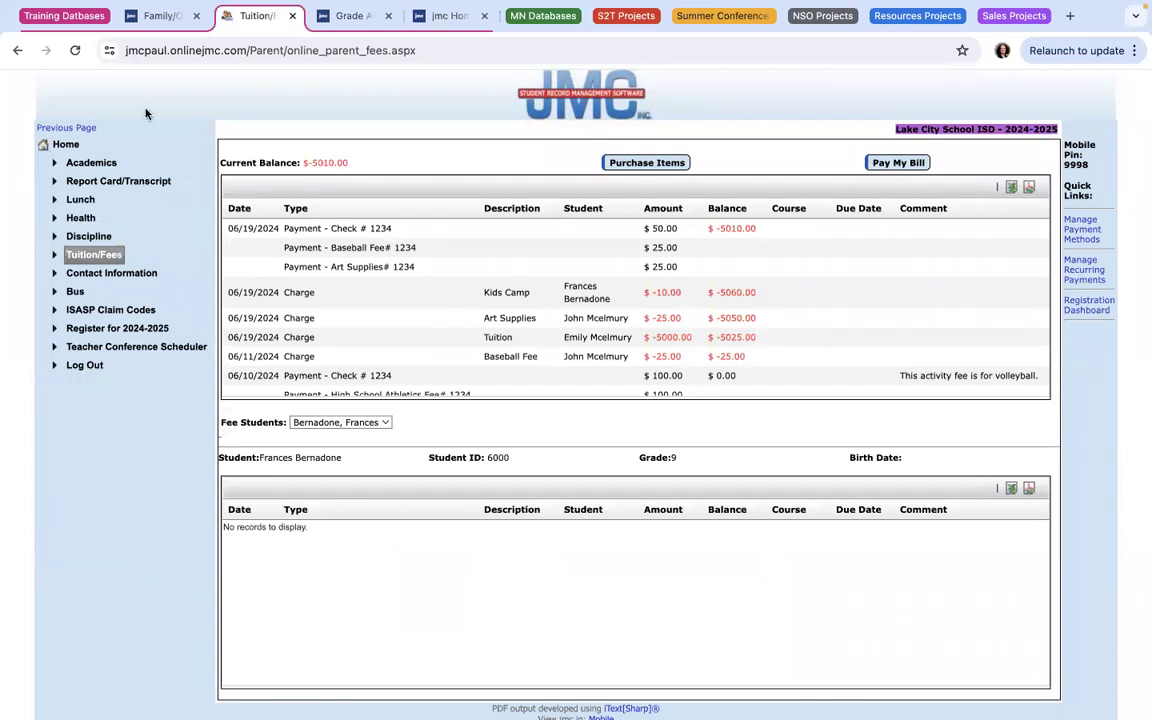
# Switch to the slide presentation and advance to the page titled "Reports to keep your finances in check"
pyautogui.moveTo(82, 3)
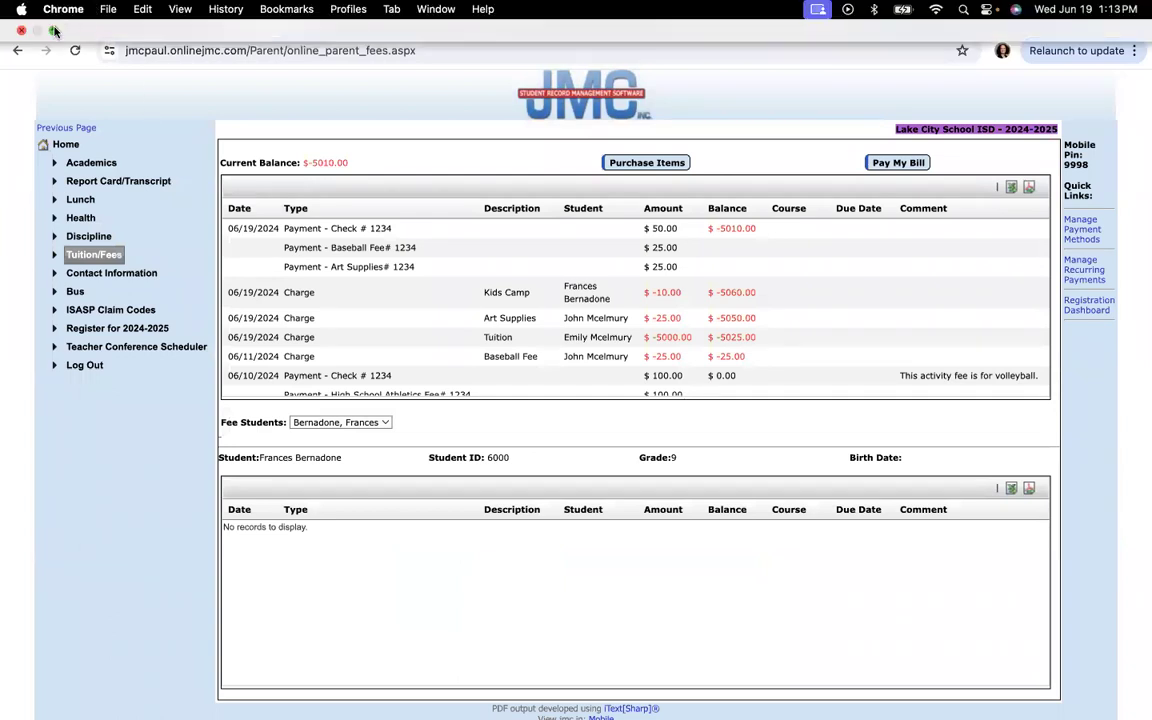
pyautogui.click(54, 32)
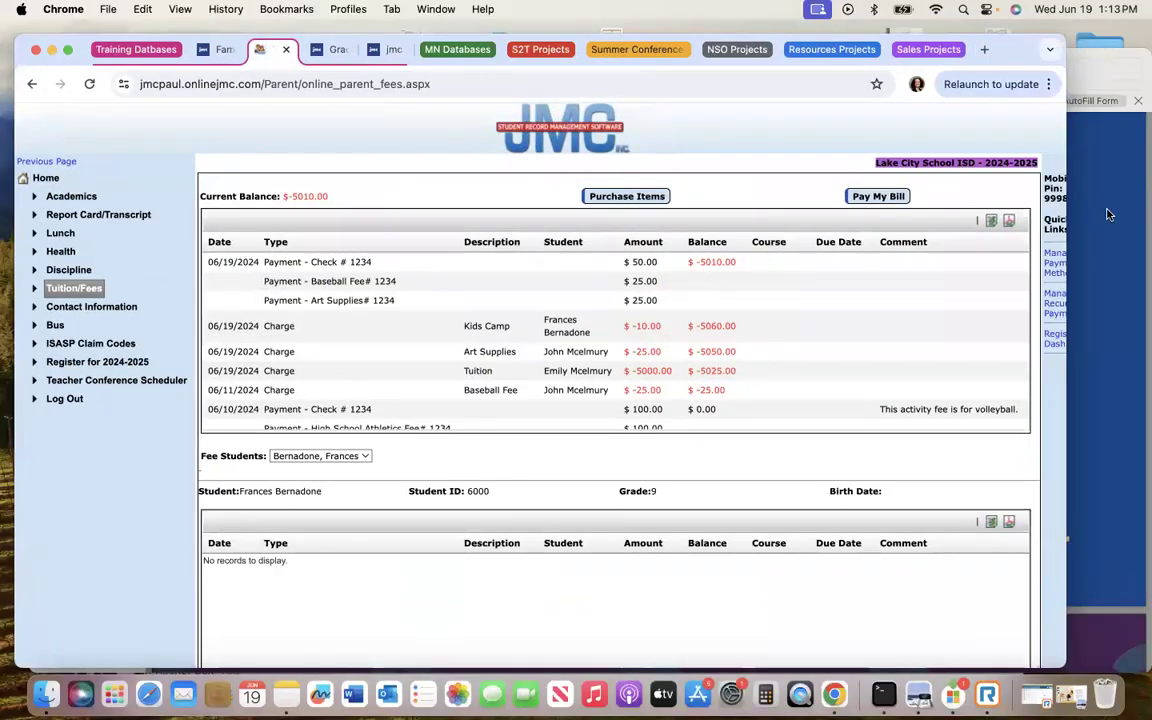
pyautogui.press('super+Tab')
pyautogui.click(82, 72)
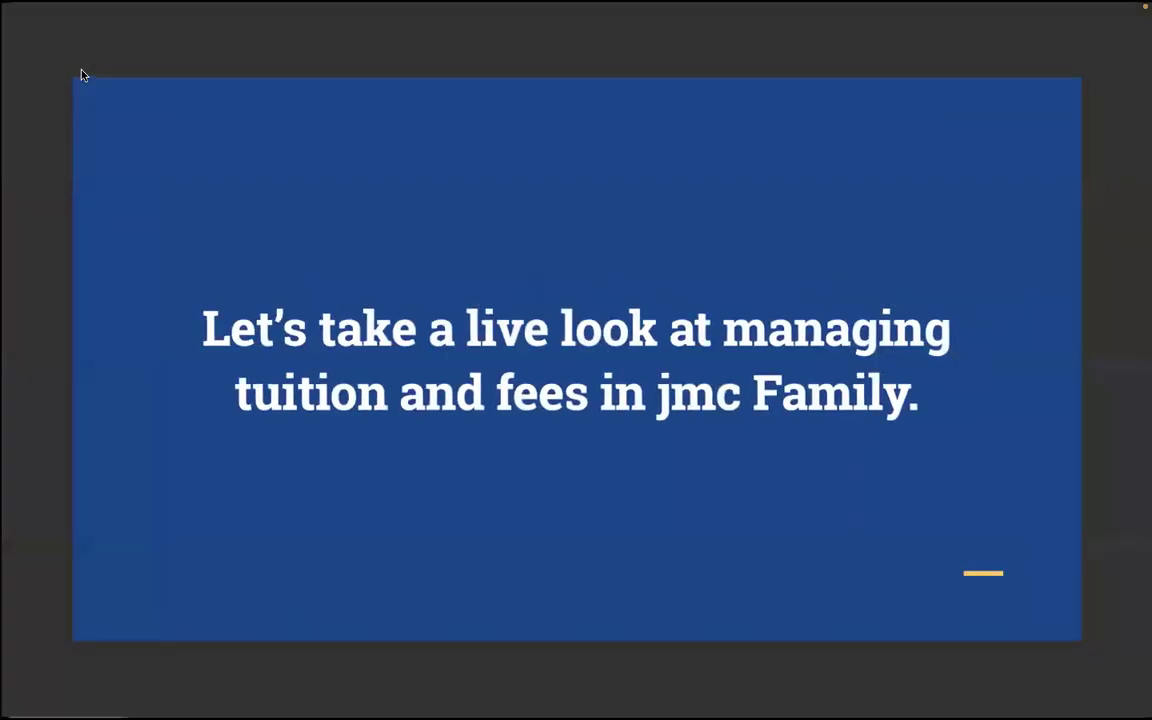
pyautogui.press('Down')
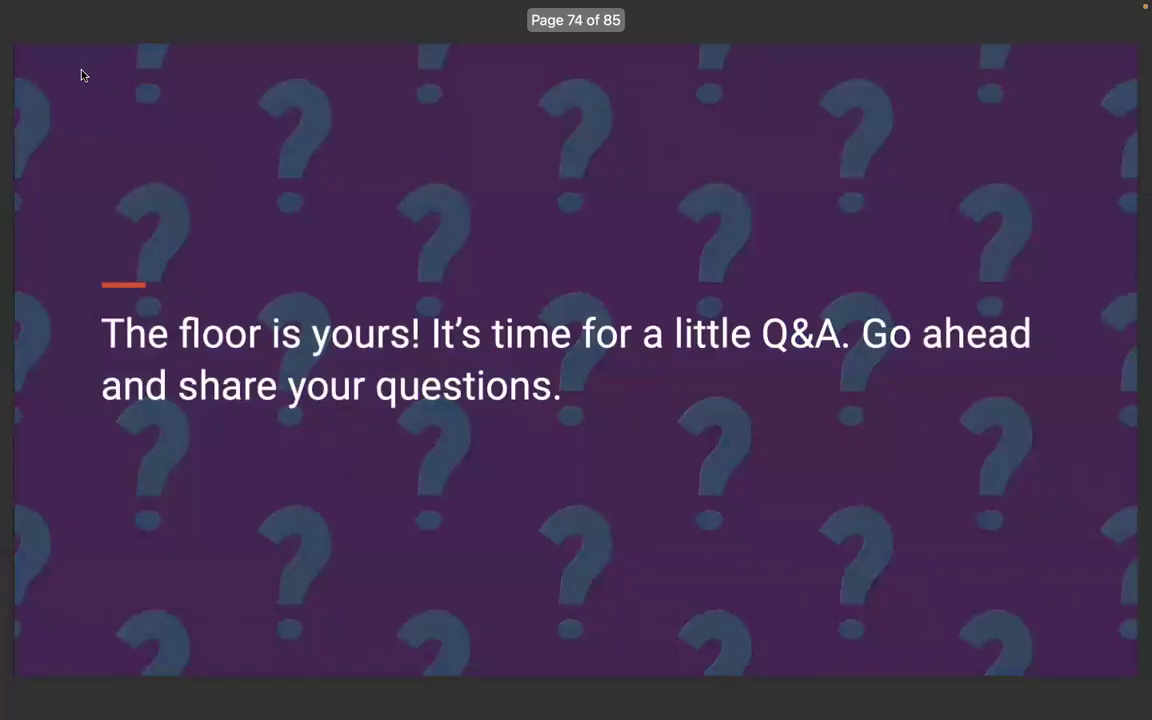
pyautogui.press('Down')
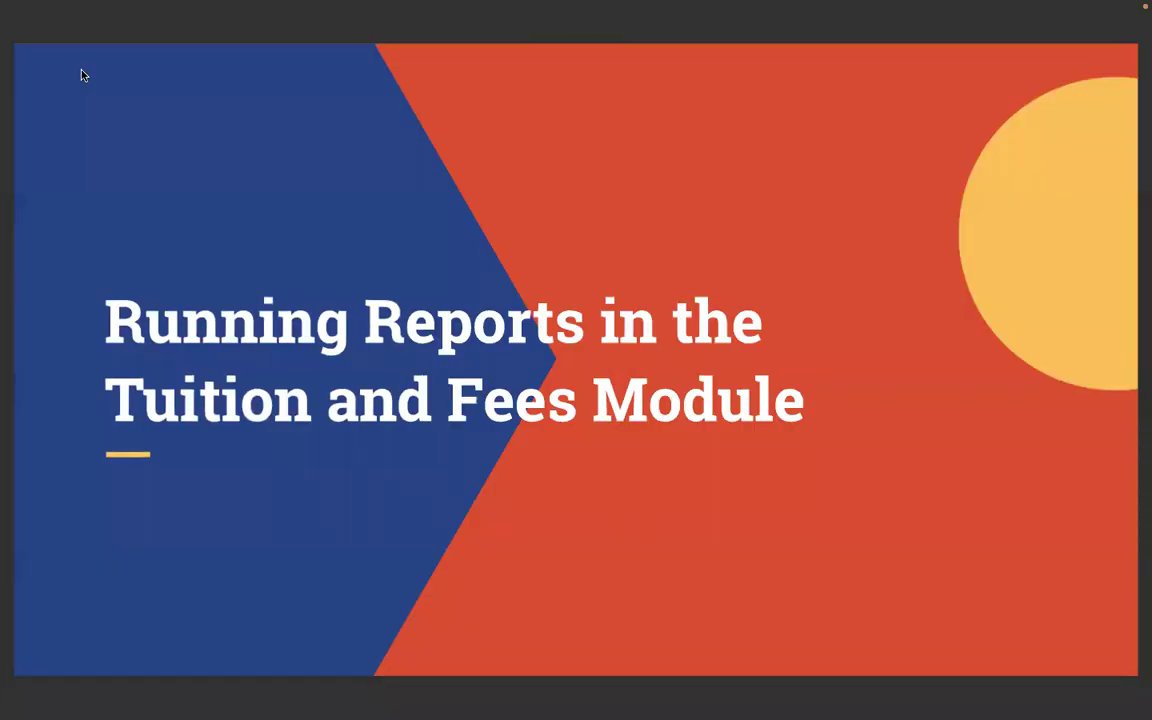
pyautogui.press('Down')
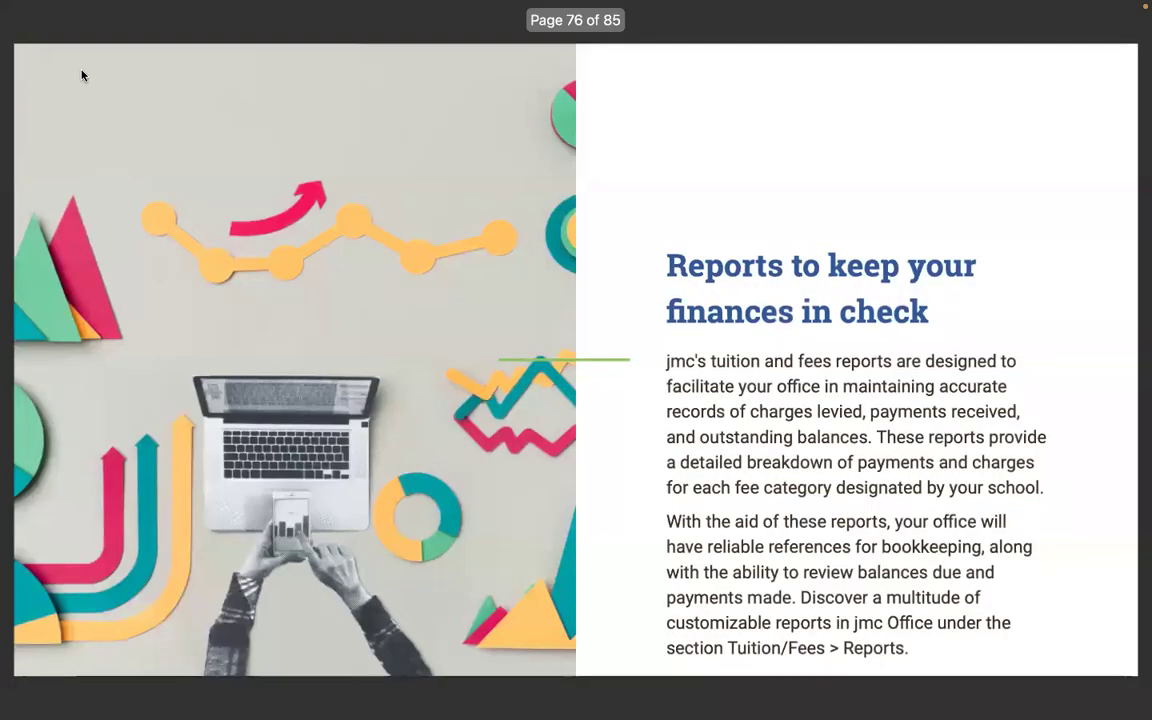
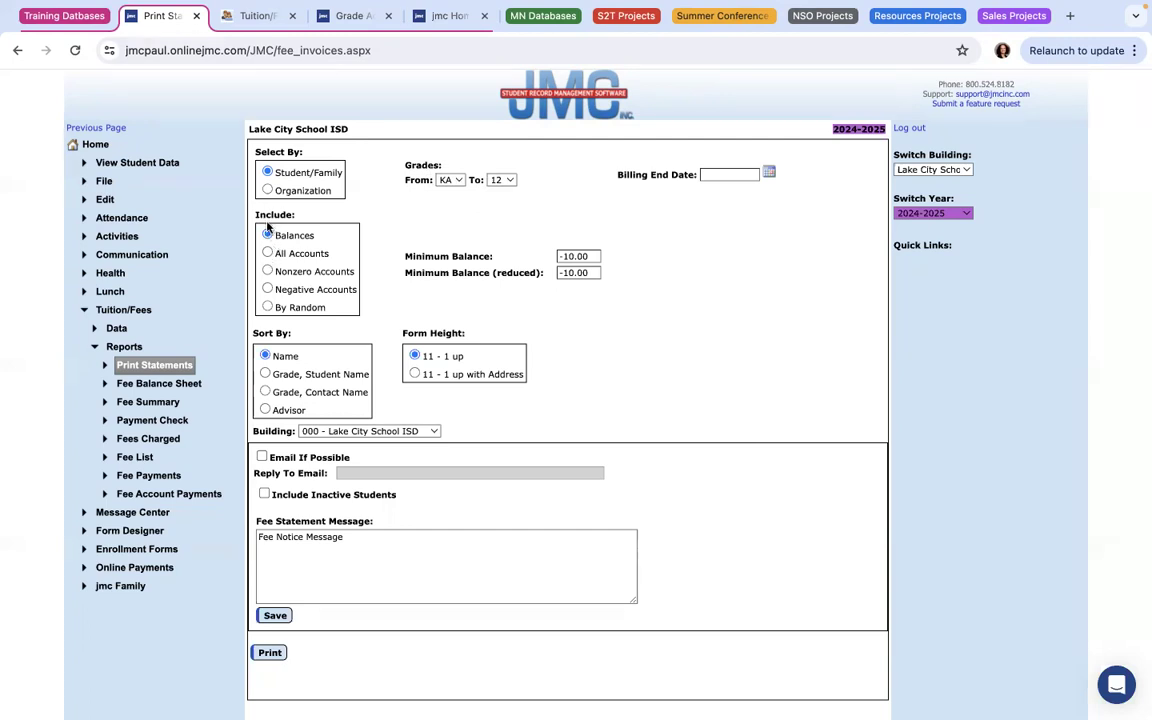
# Set the fee statements to include students By Random, add one grade 10 student, and print the statement sorted by name
pyautogui.click(267, 253)
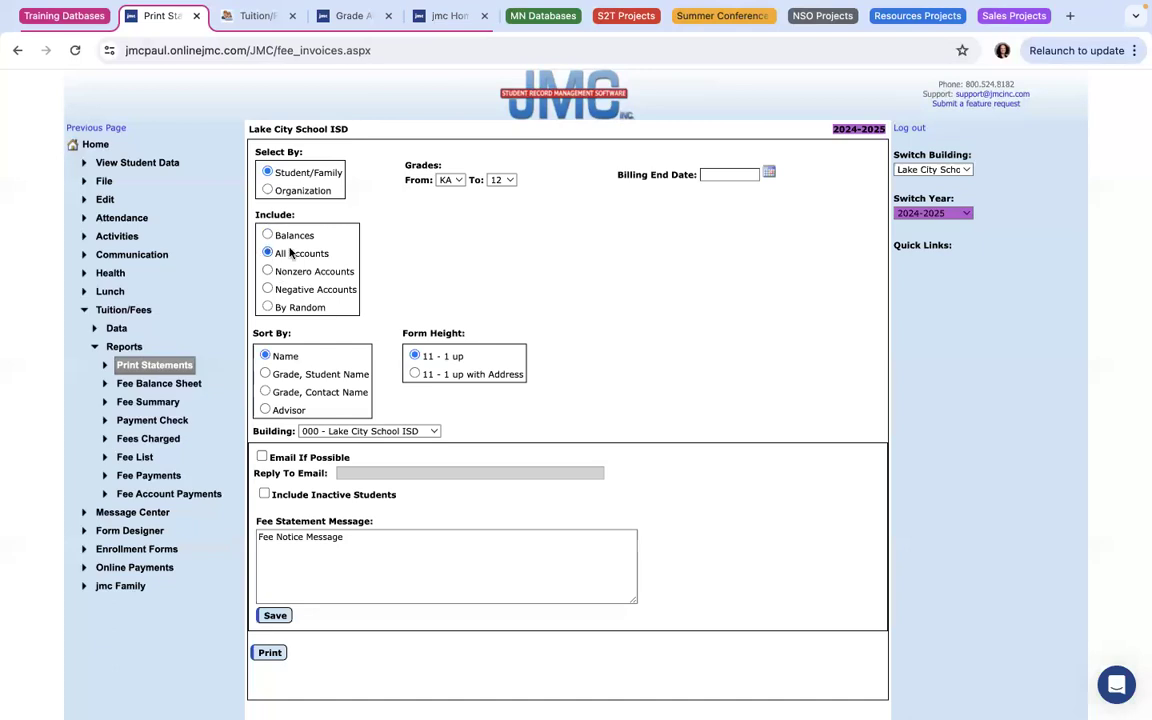
pyautogui.click(267, 308)
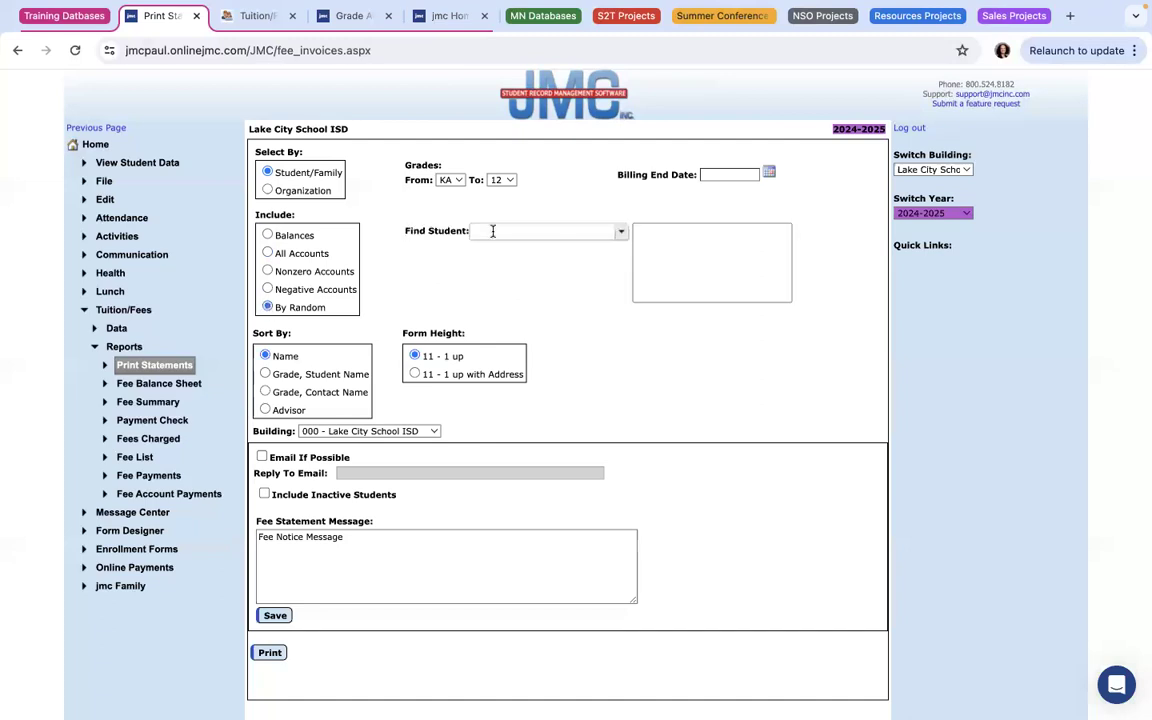
pyautogui.click(536, 229)
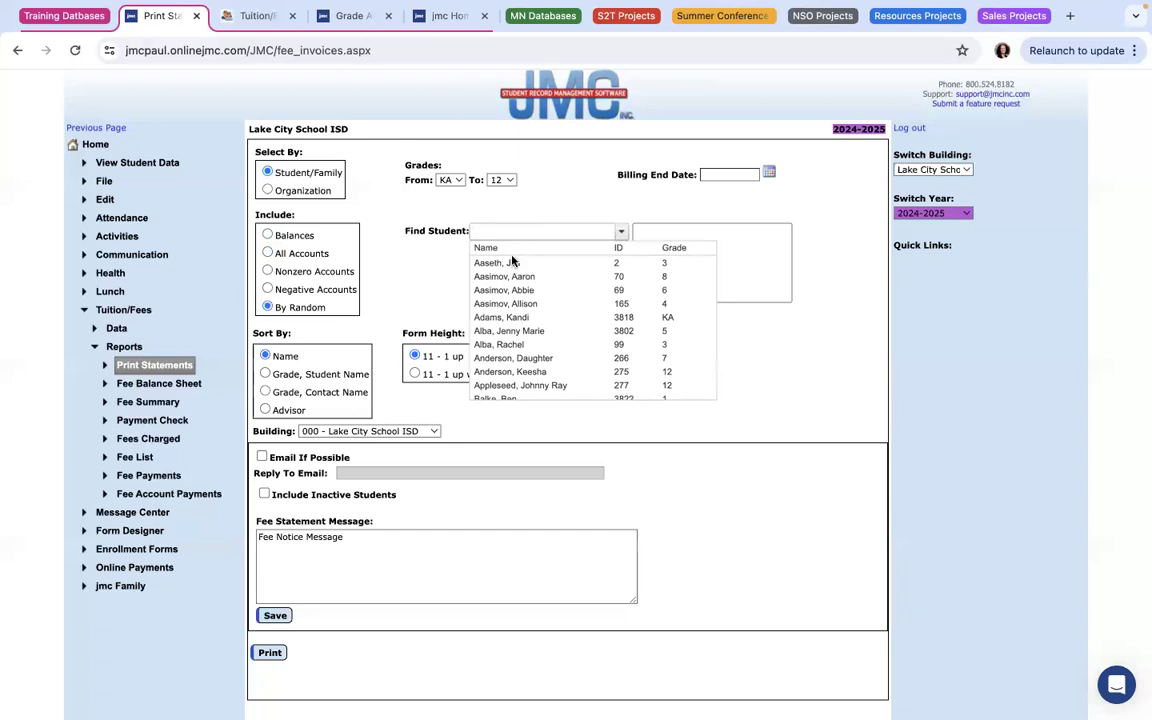
pyautogui.scroll(-1, 514, 278)
pyautogui.scroll(1, 514, 283)
pyautogui.write('mc')
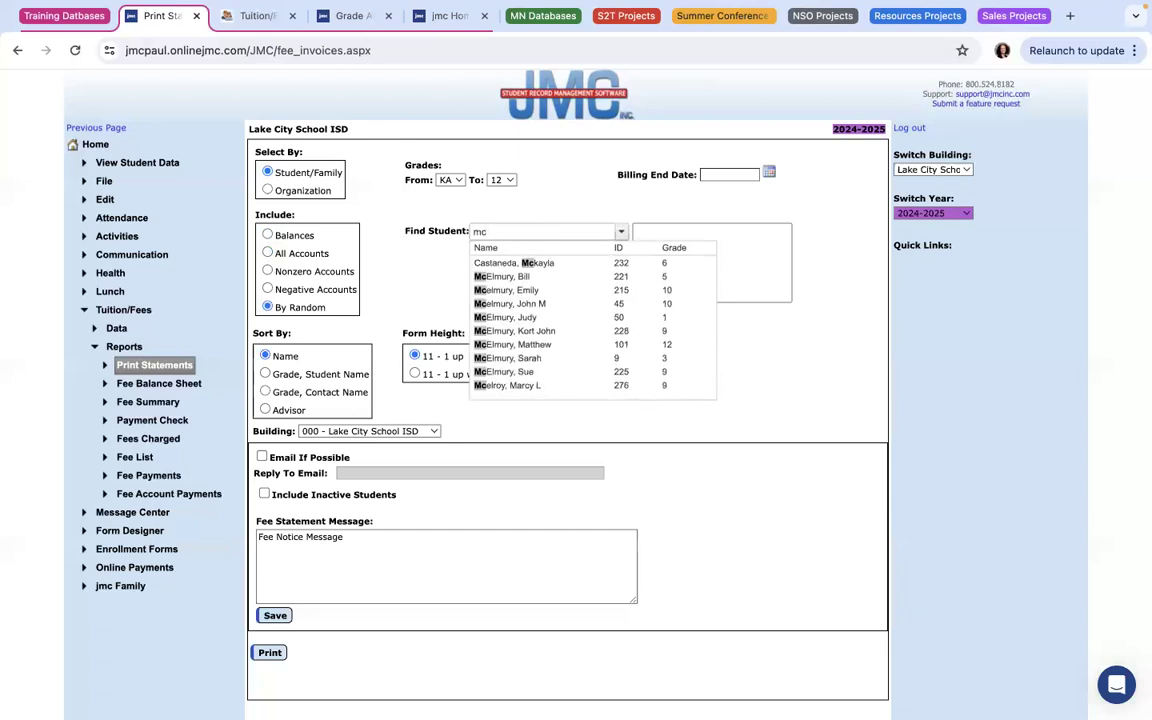
pyautogui.click(510, 290)
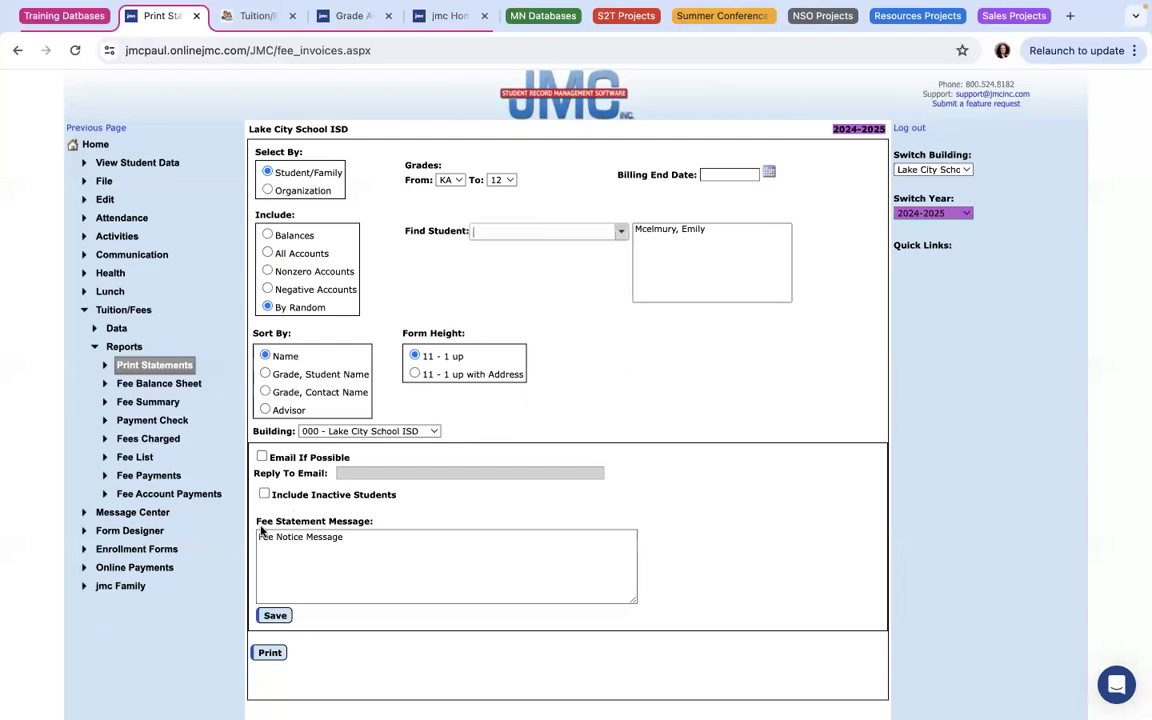
pyautogui.click(266, 357)
pyautogui.click(268, 654)
# Preview the Fee Balance Sheet for student/family balances, and look at the Fee Summary and Payment Check report options
pyautogui.click(170, 386)
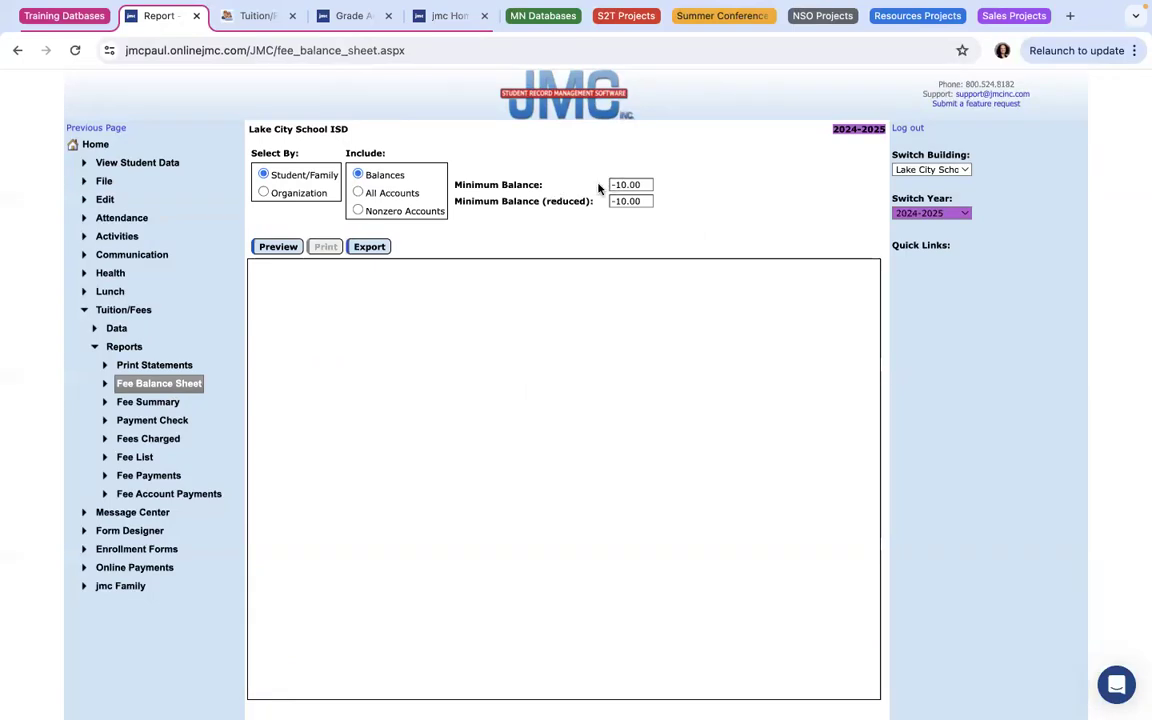
pyautogui.click(279, 246)
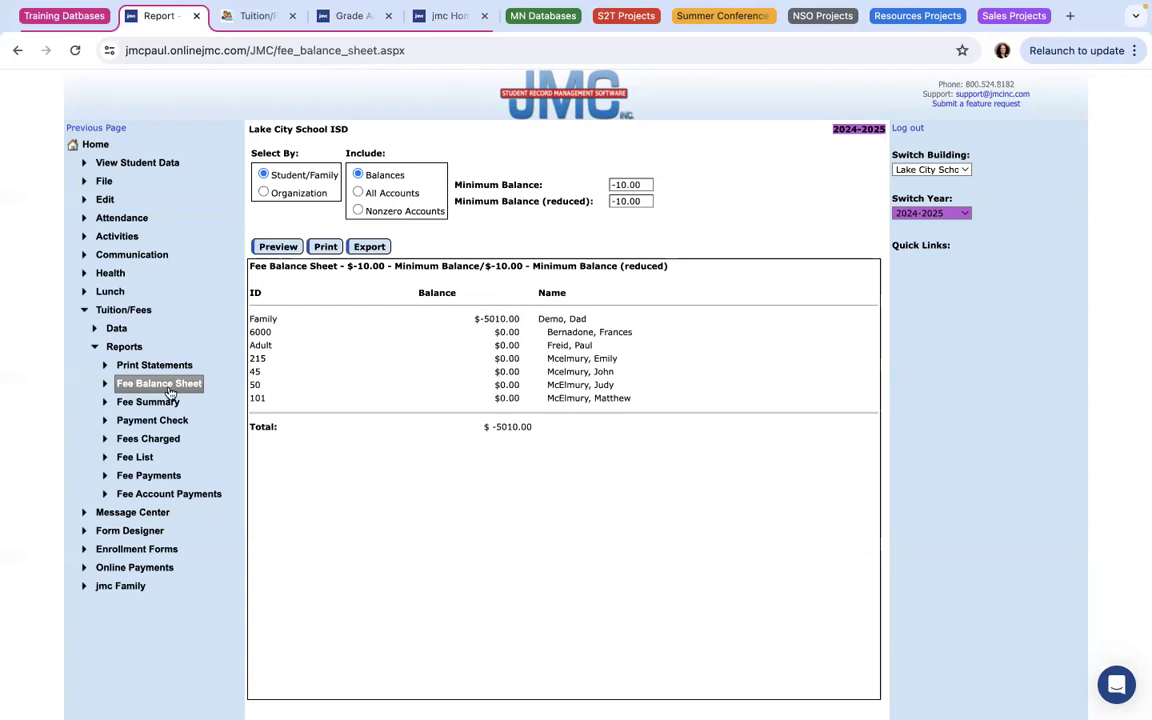
pyautogui.click(145, 404)
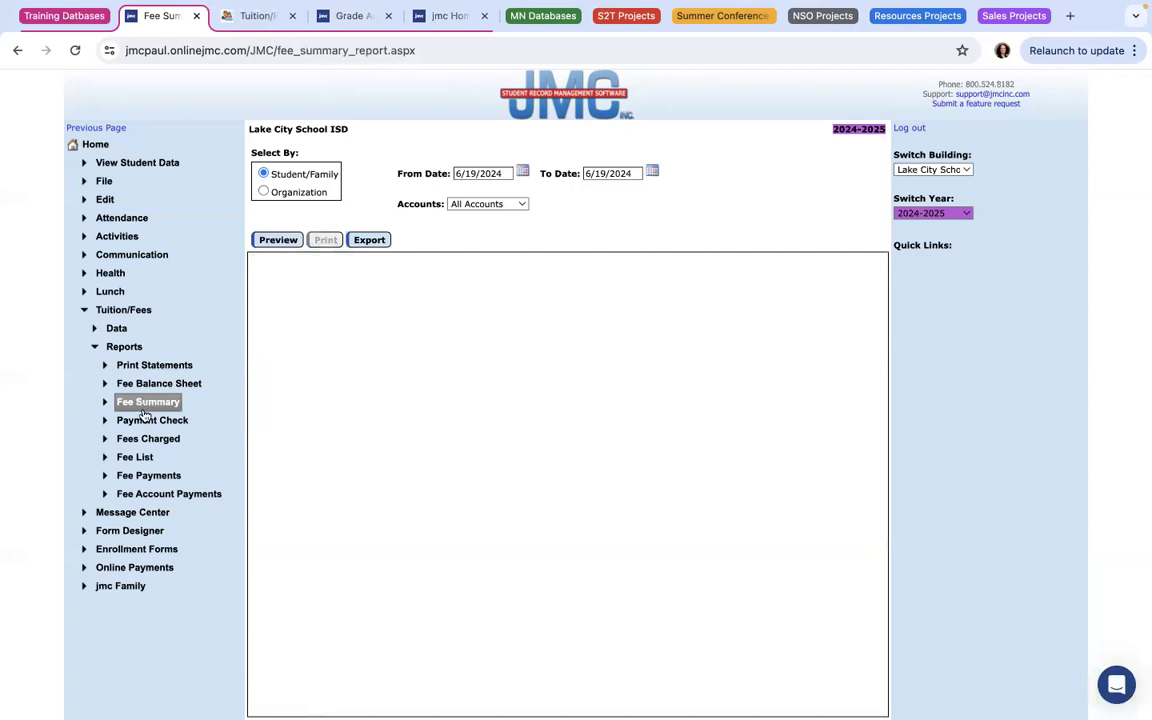
pyautogui.click(145, 421)
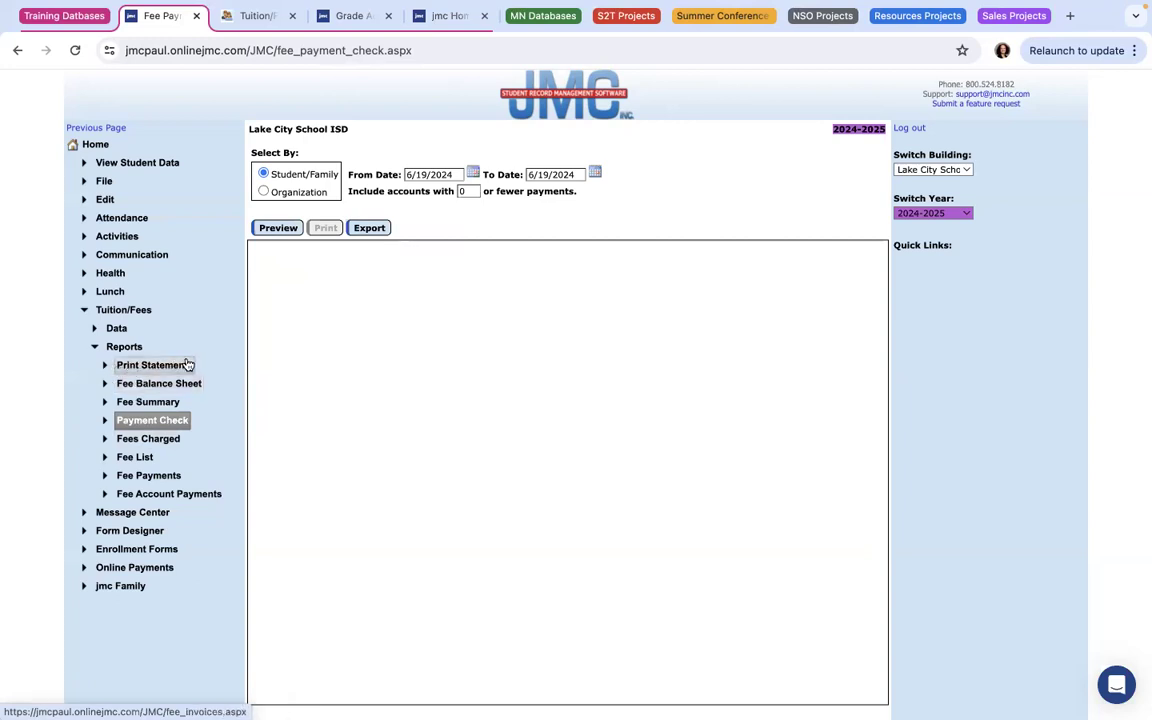
# Preview the Fee List report for the 10th Grade Biology fee, and look at the Fee Payments and Fee Account Payments reports
pyautogui.click(122, 460)
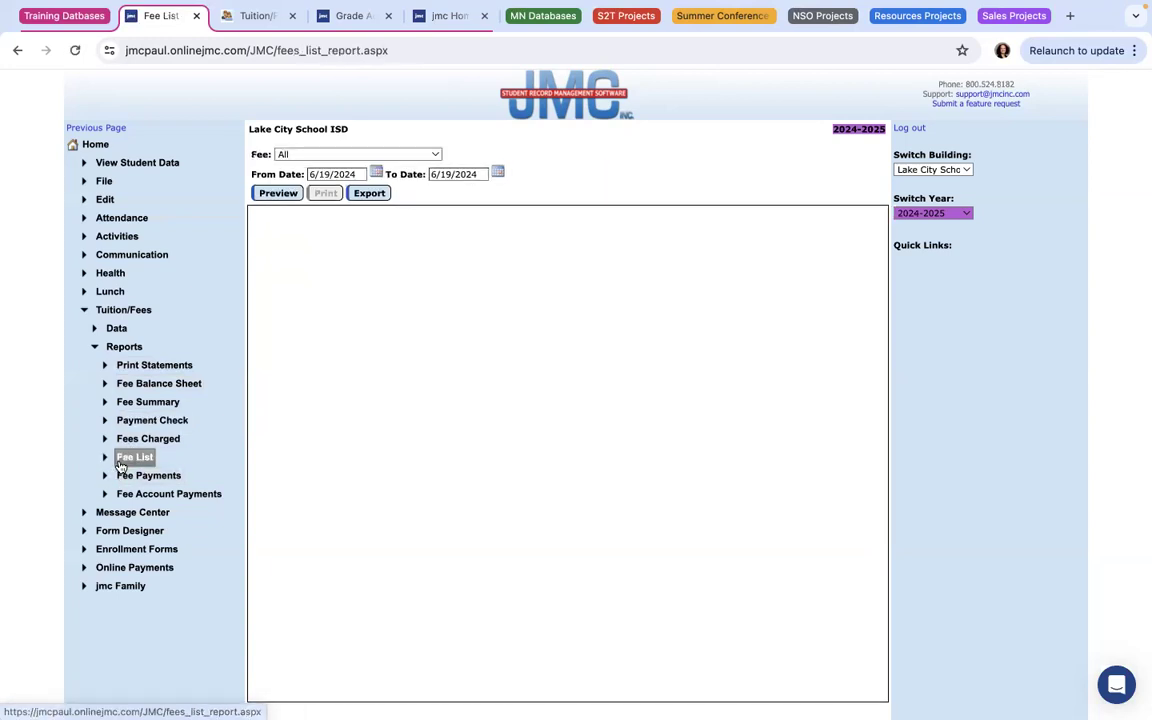
pyautogui.click(336, 156)
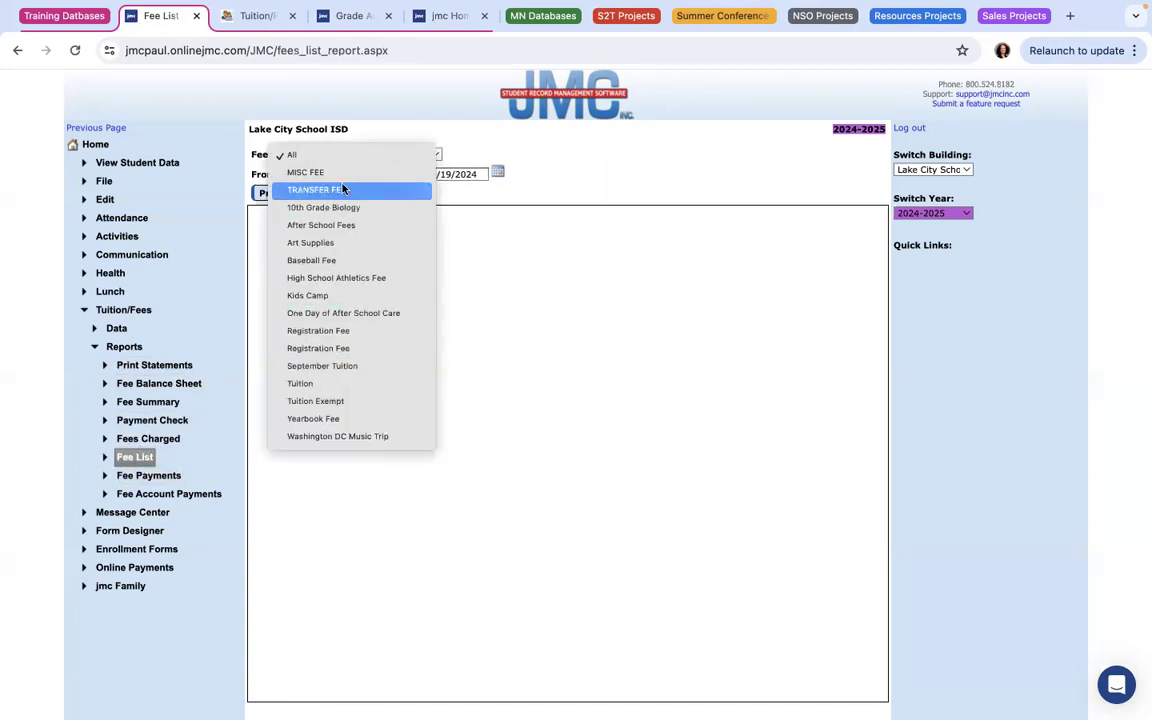
pyautogui.click(323, 207)
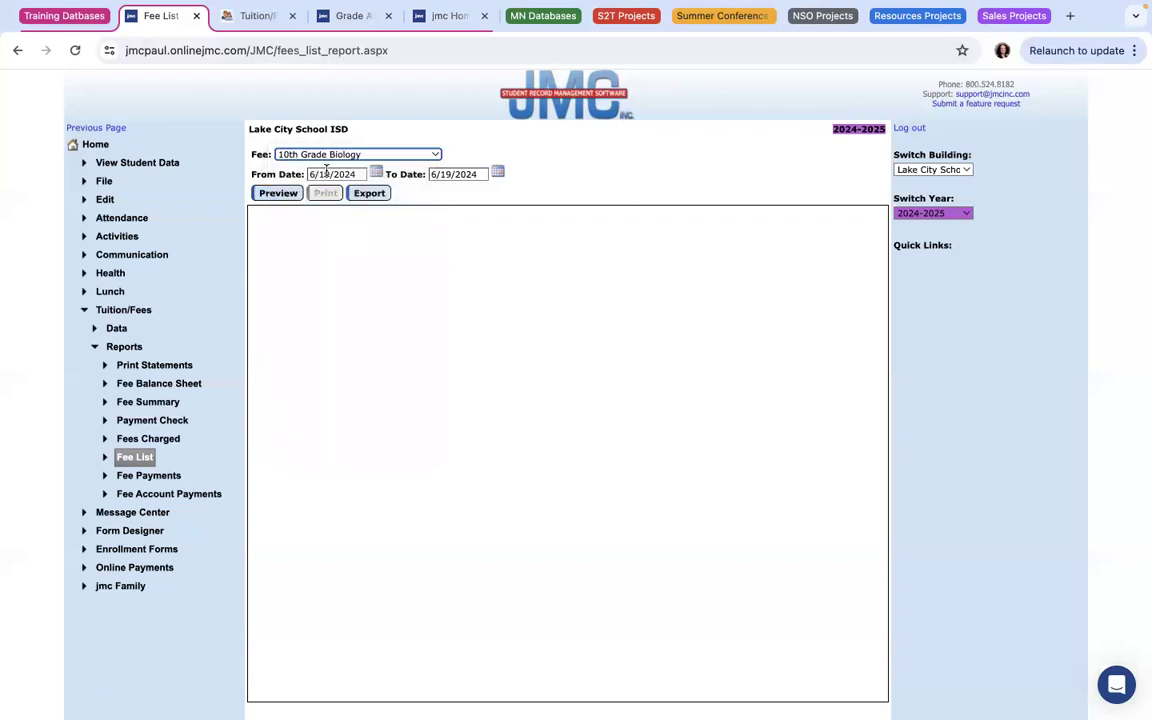
pyautogui.click(276, 192)
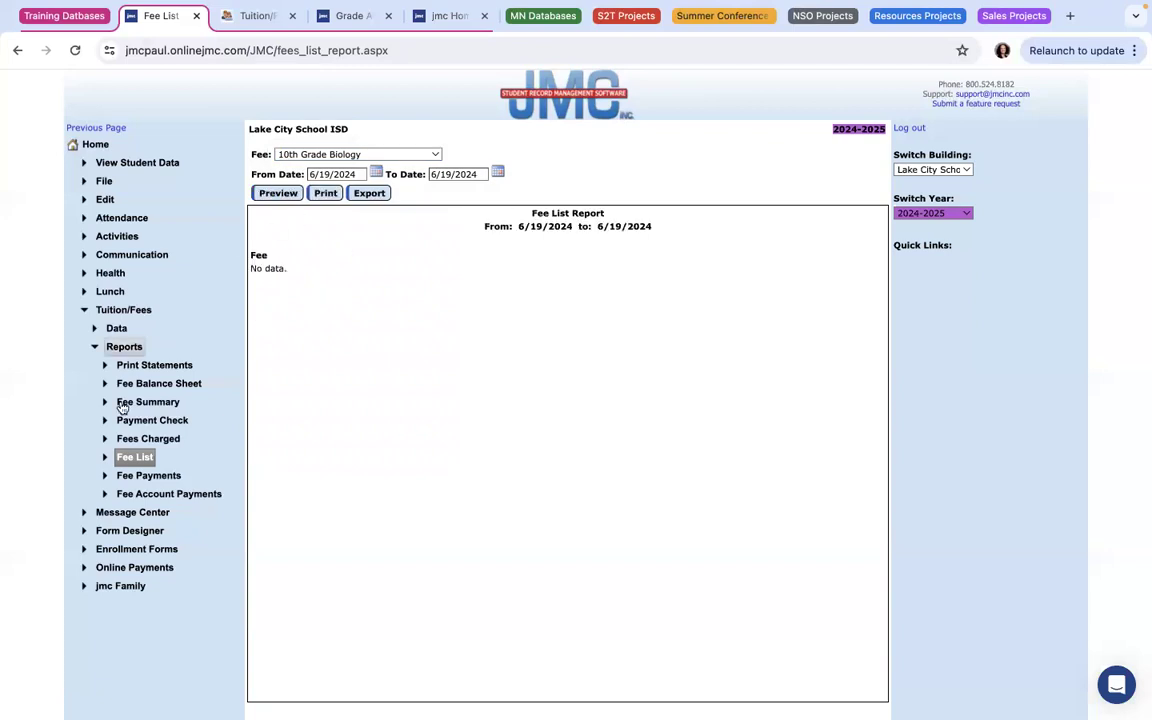
pyautogui.click(122, 478)
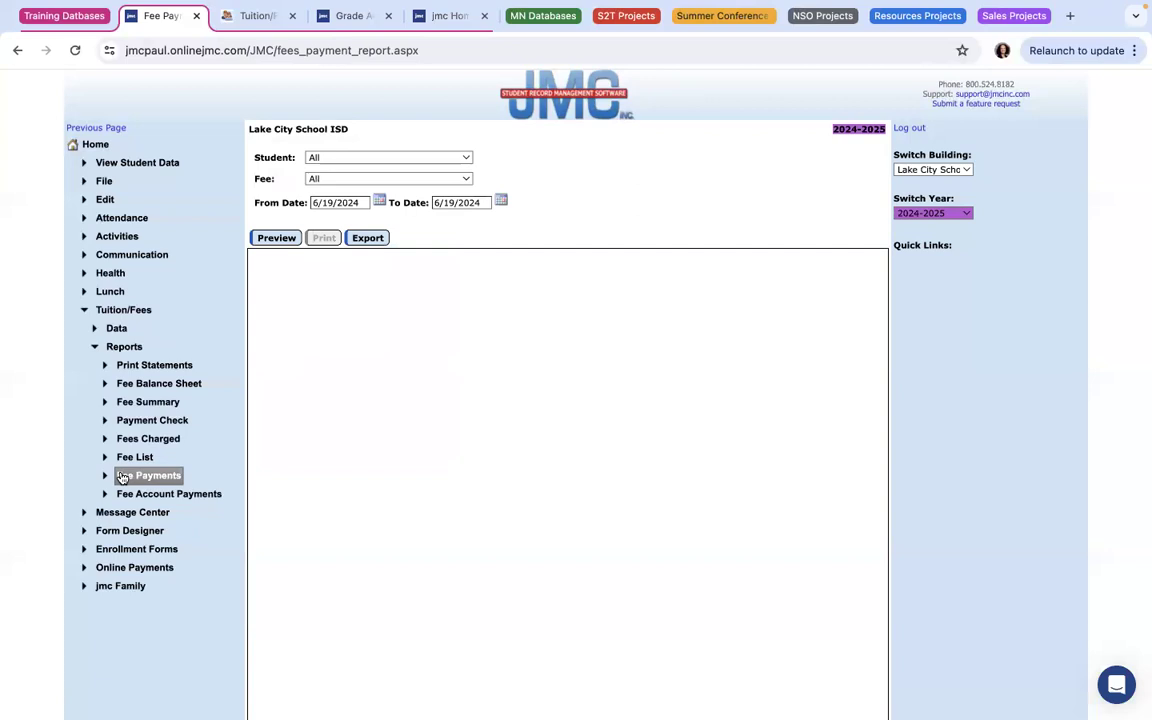
pyautogui.click(168, 494)
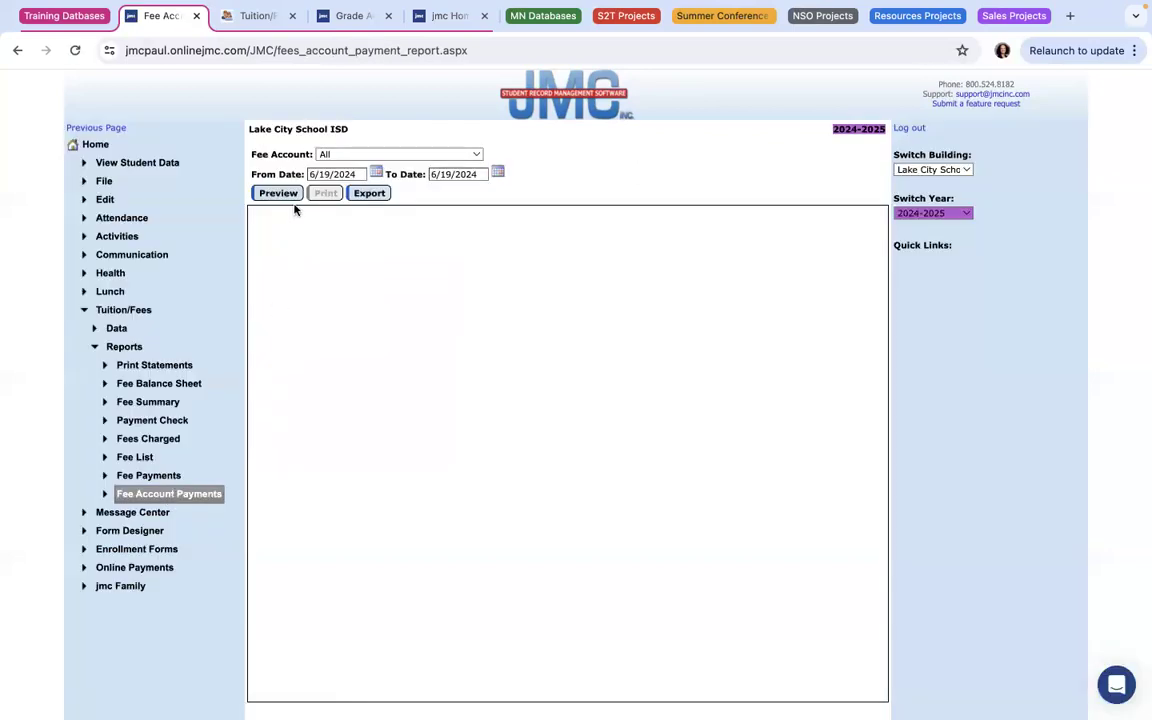
# Preview the Fee Account Payments report for all fee accounts dated 6/19/2024, review it, and return to the Fee Payments report
pyautogui.click(335, 156)
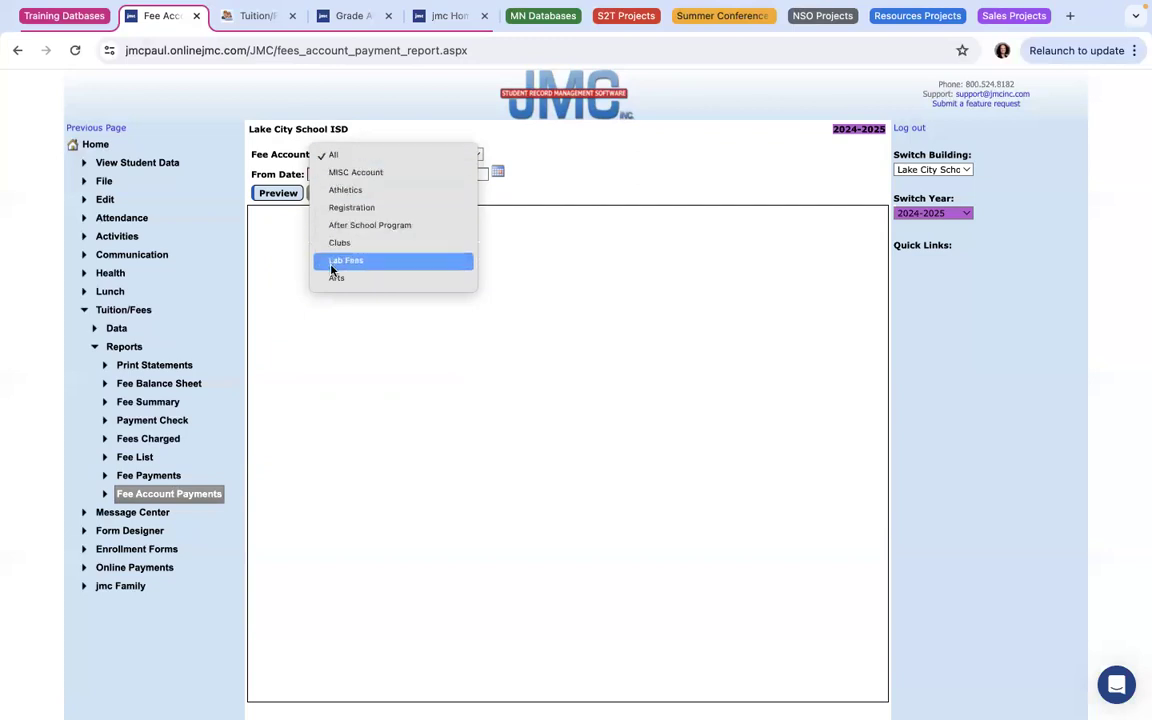
pyautogui.click(345, 156)
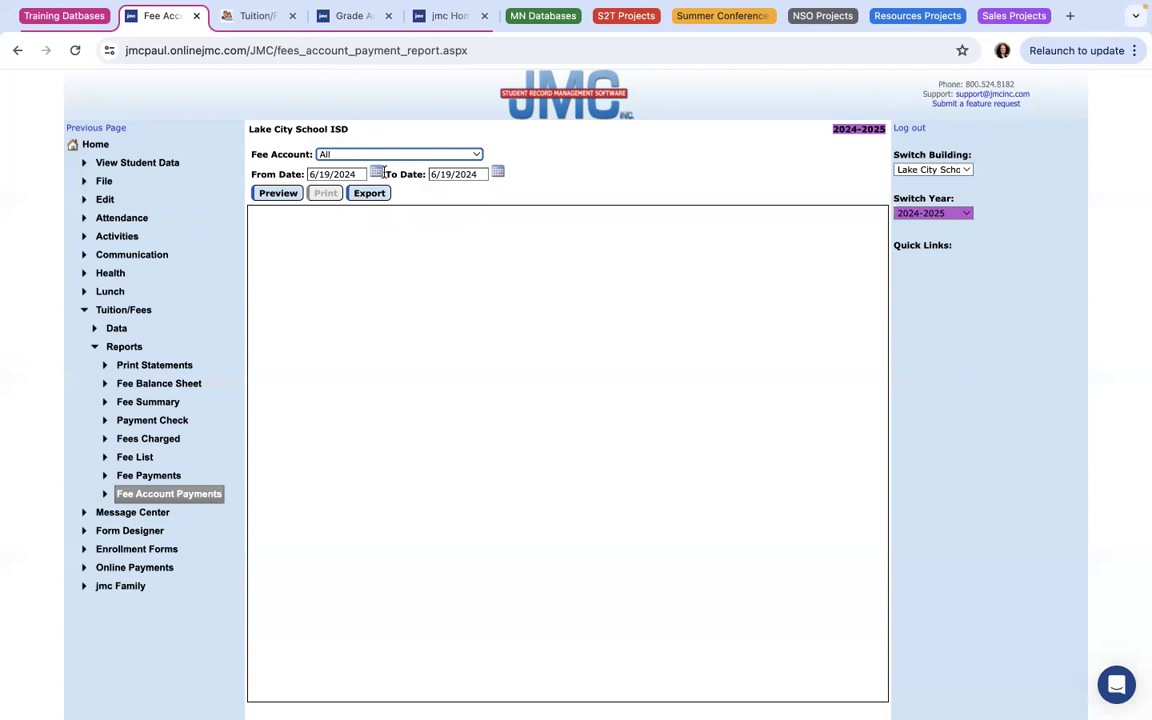
pyautogui.click(267, 196)
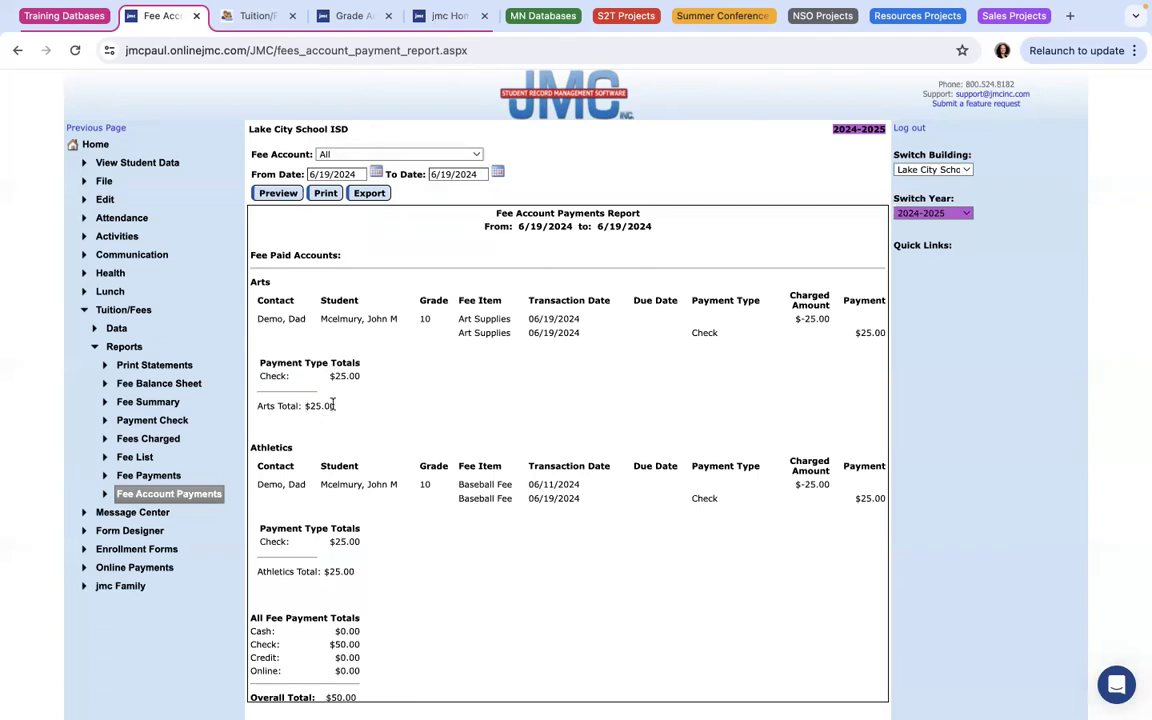
pyautogui.scroll(-2, 333, 404)
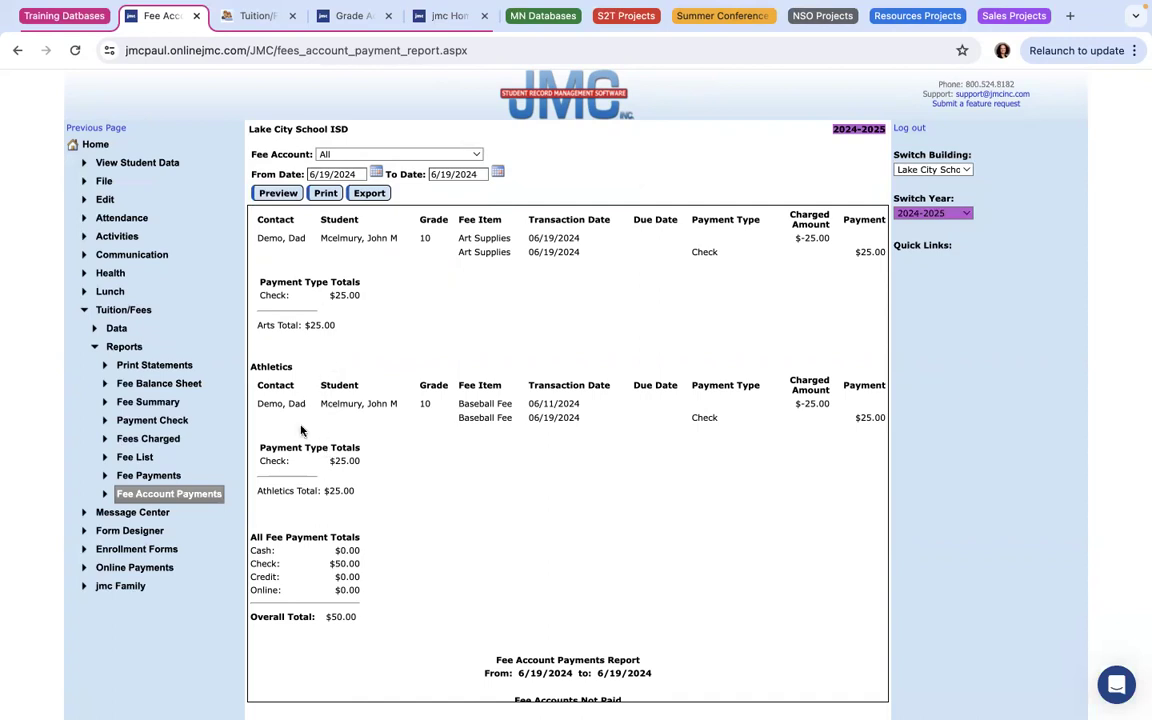
pyautogui.click(158, 476)
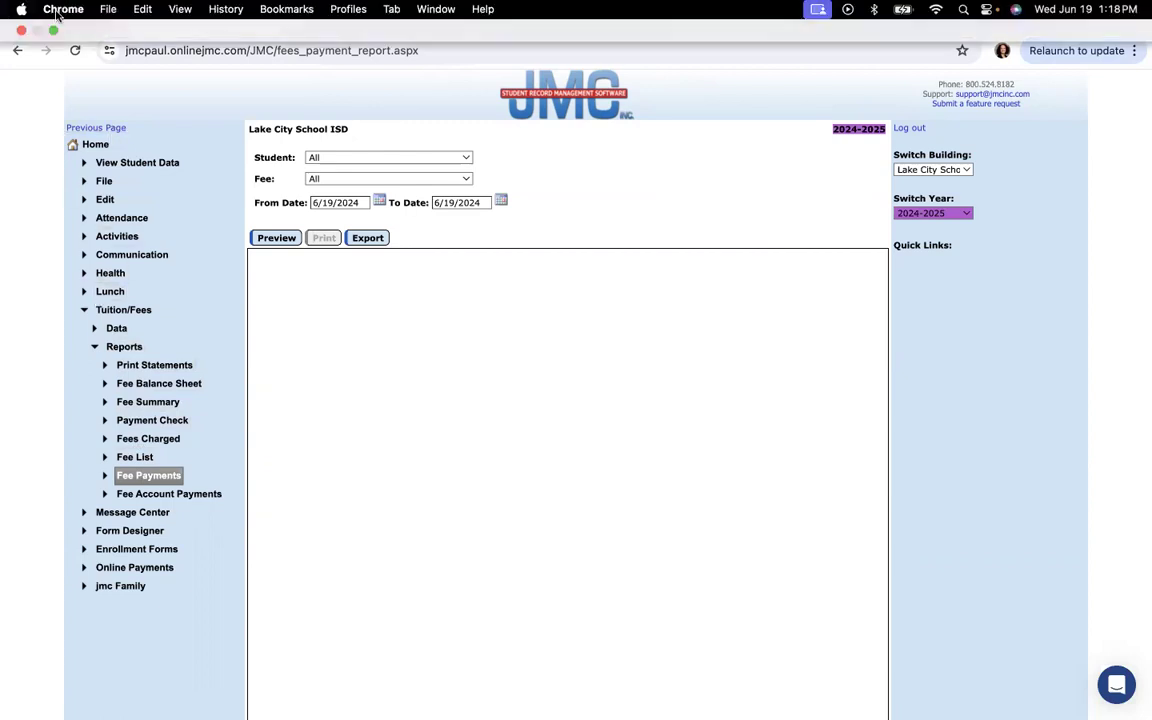
# Switch to the slide presentation in Preview, show it full screen, and advance to the page titled "Upcoming webinar schedule"
pyautogui.click(55, 33)
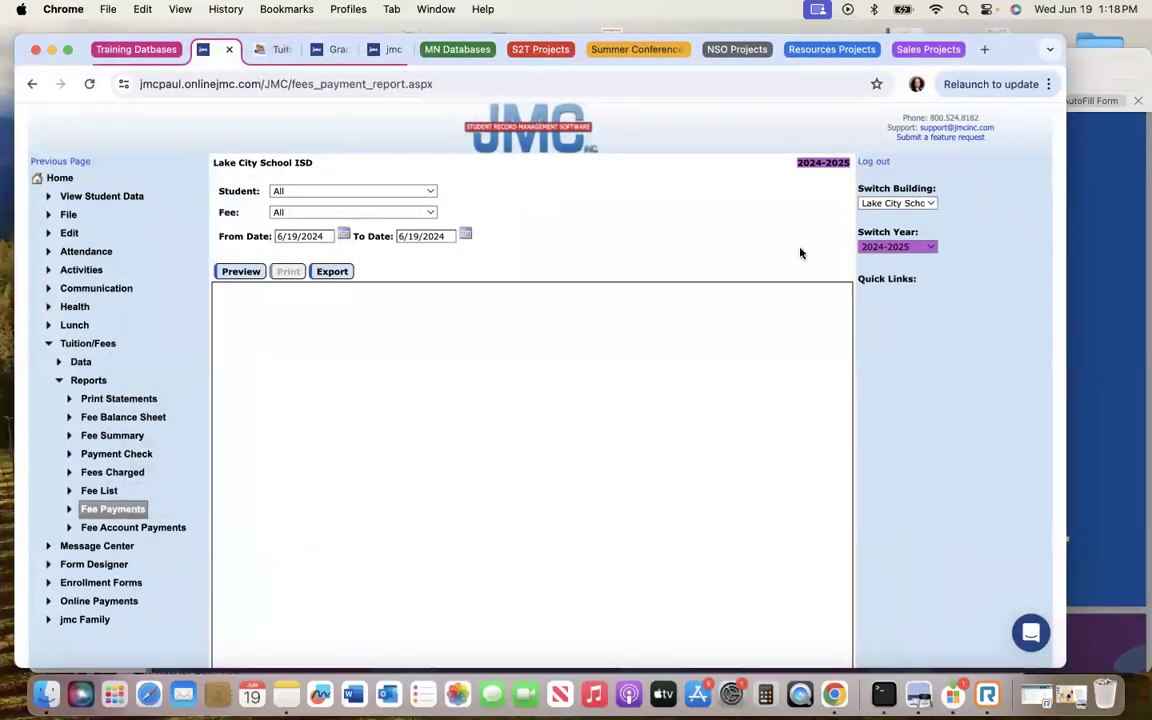
pyautogui.click(1091, 229)
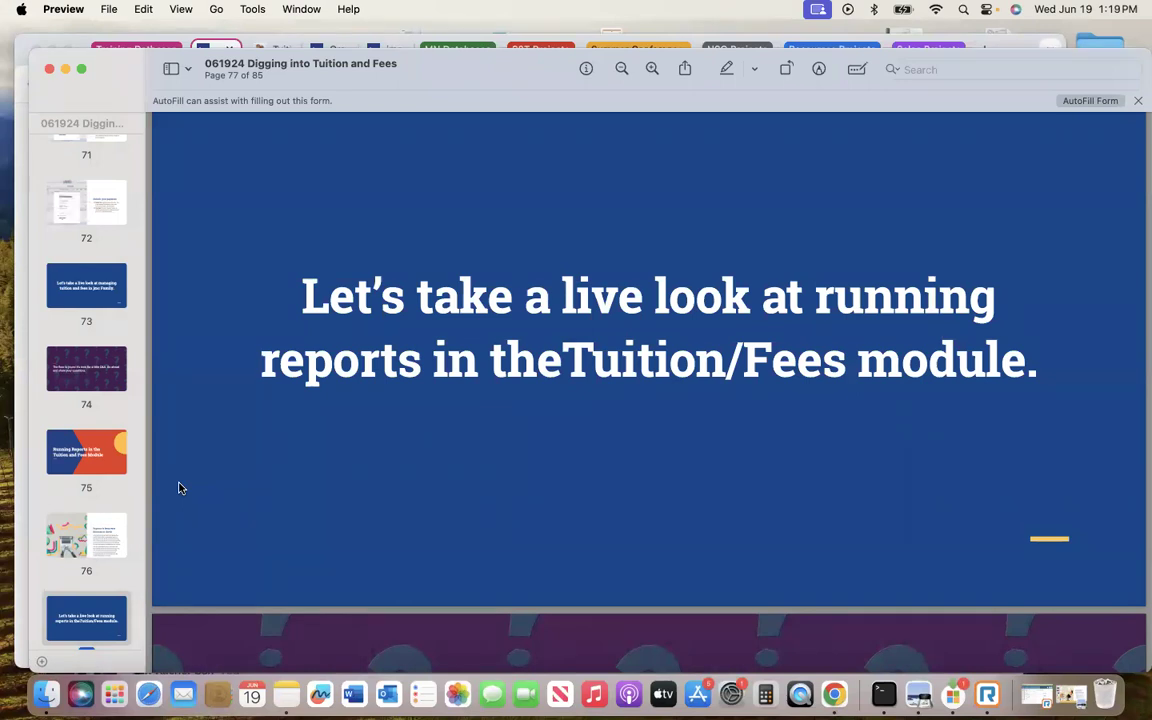
pyautogui.click(81, 68)
pyautogui.press('Right')
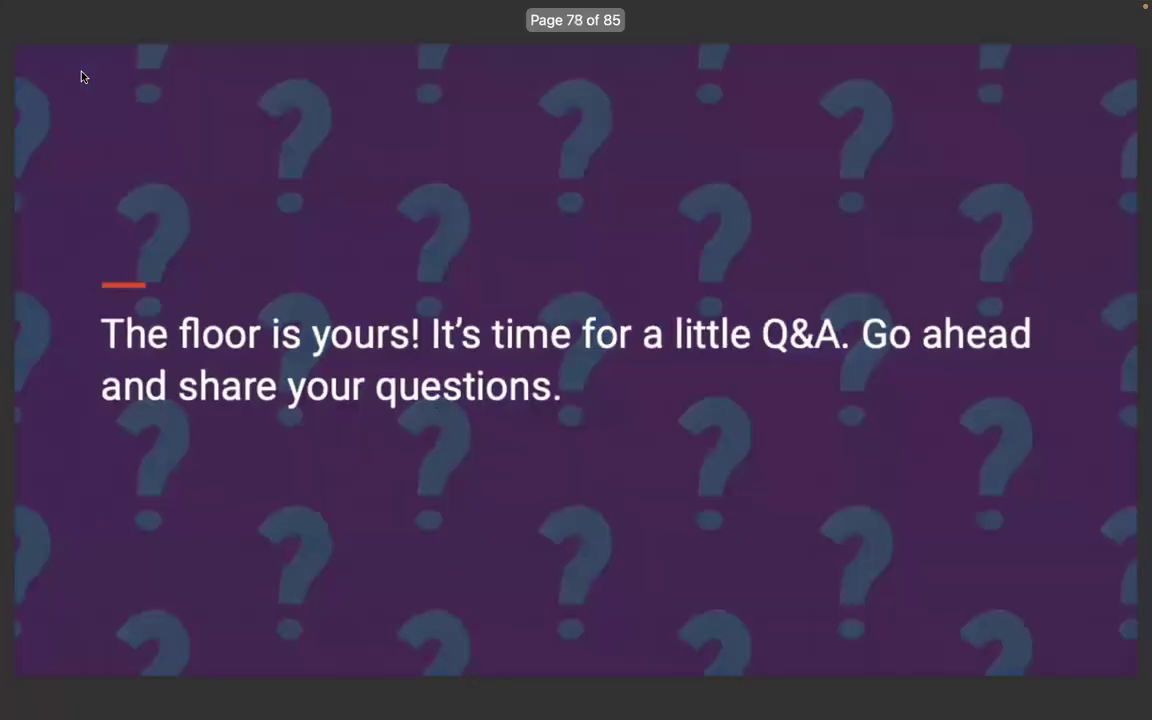
pyautogui.press('Right')
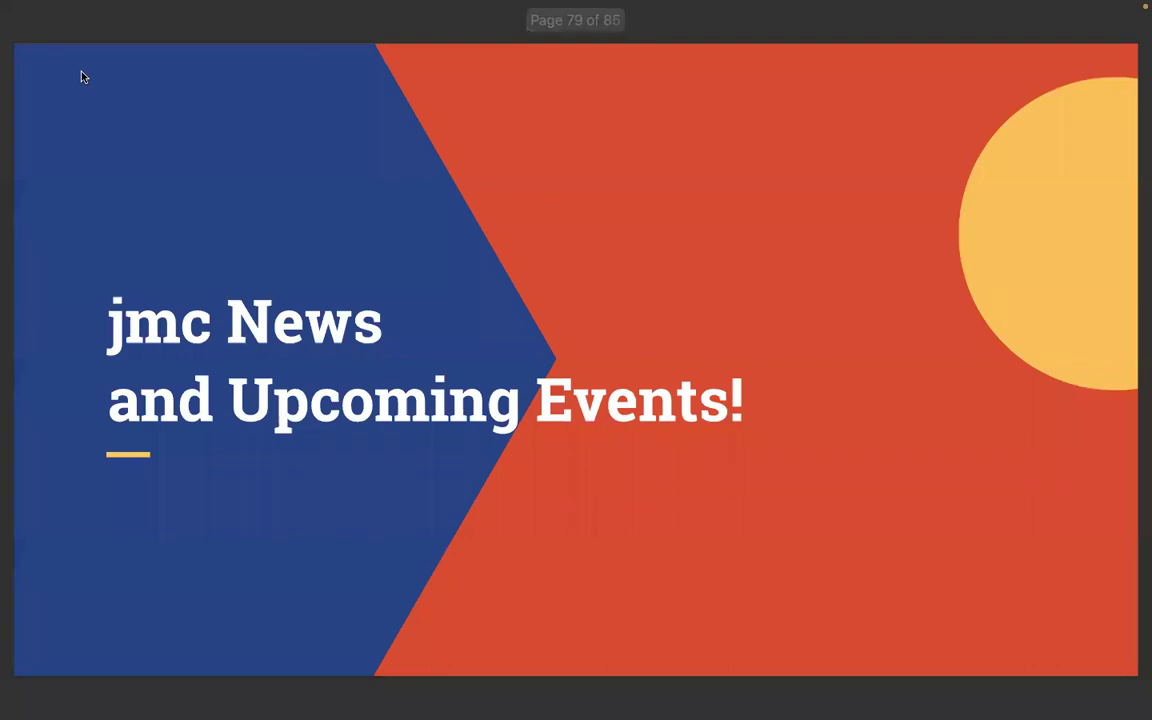
pyautogui.press('Right')
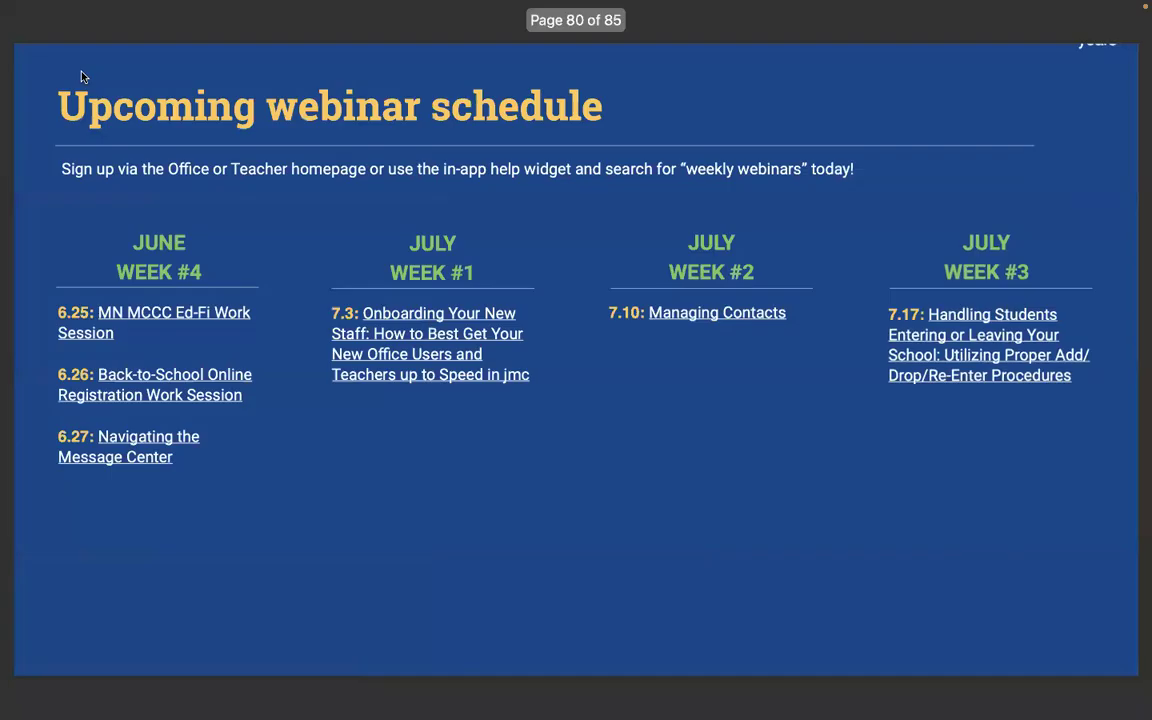